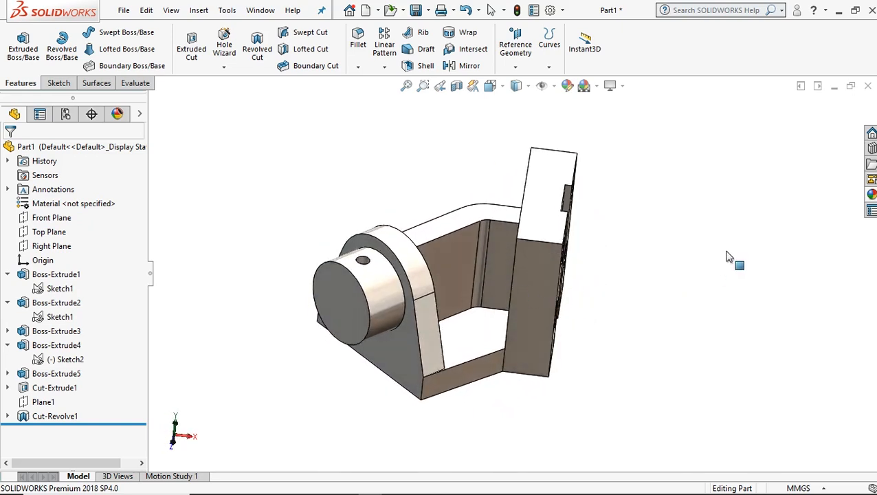
{"action": "scroll", "coordinate": [593, 272], "scroll_direction": "down", "scroll_amount": 3}
{"action": "mouse_move", "coordinate": [645, 281]}
{"action": "middle_mouse_down"}
{"action": "mouse_move", "coordinate": [615, 261]}
{"action": "mouse_move", "coordinate": [620, 274]}
{"action": "mouse_move", "coordinate": [647, 272]}
{"action": "middle_mouse_up"}
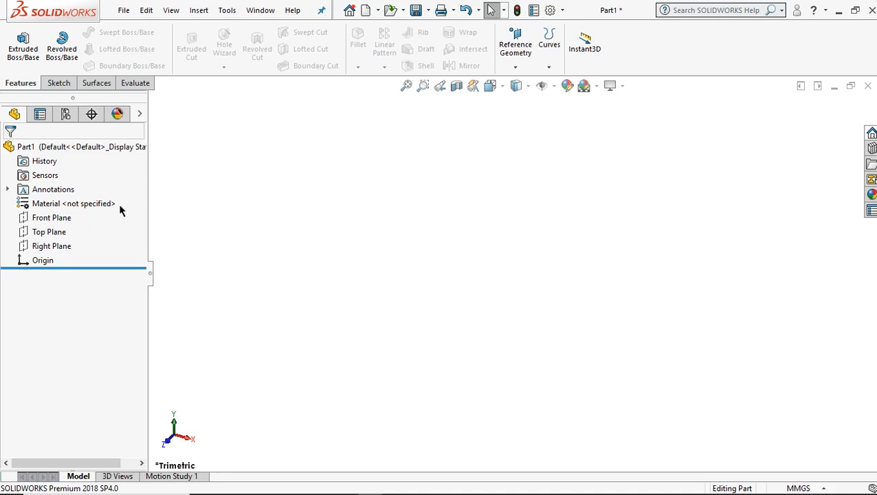
Orient the view normal to the Top Plane and start a sketch on it.
{"action": "left_click", "coordinate": [54, 235]}
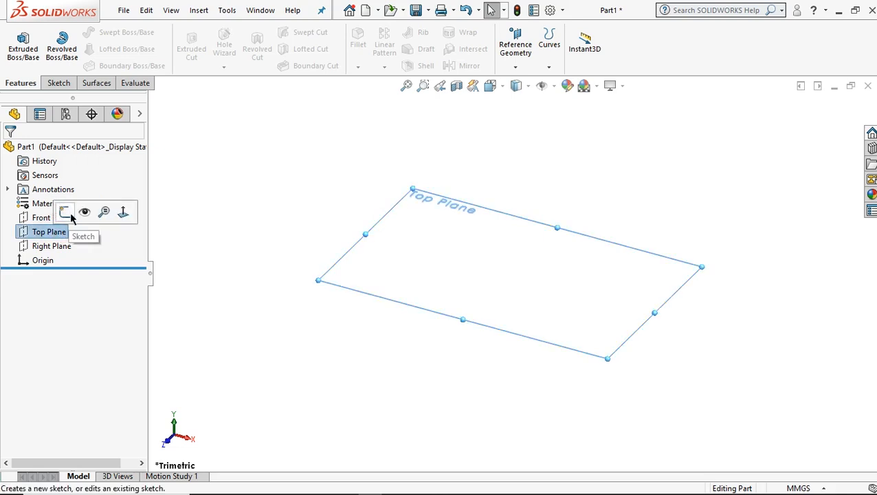
{"action": "left_click", "coordinate": [128, 215]}
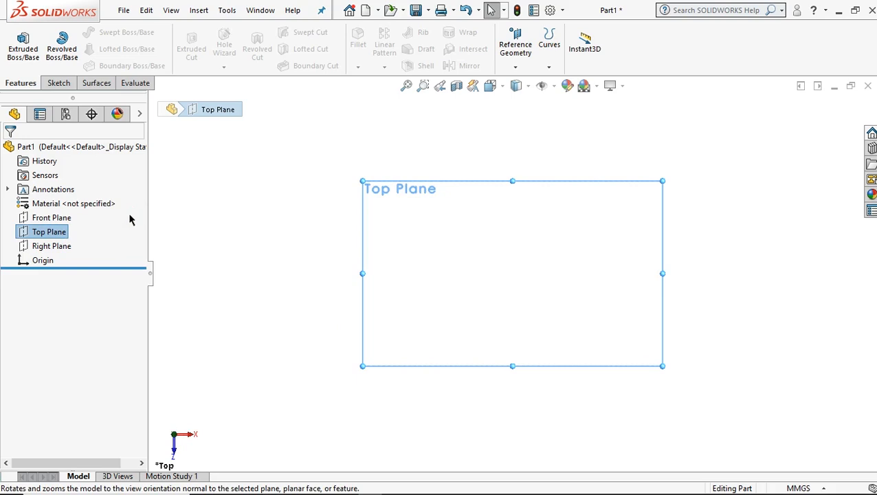
{"action": "right_click", "coordinate": [52, 232]}
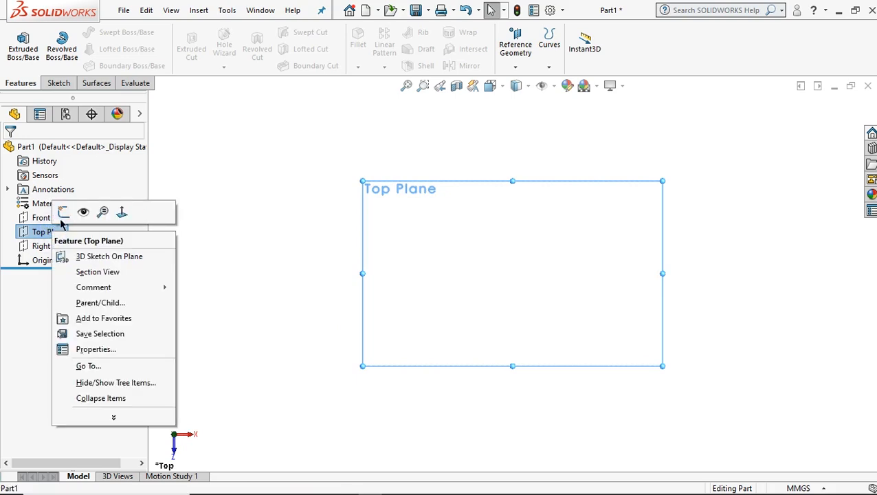
{"action": "left_click", "coordinate": [62, 213]}
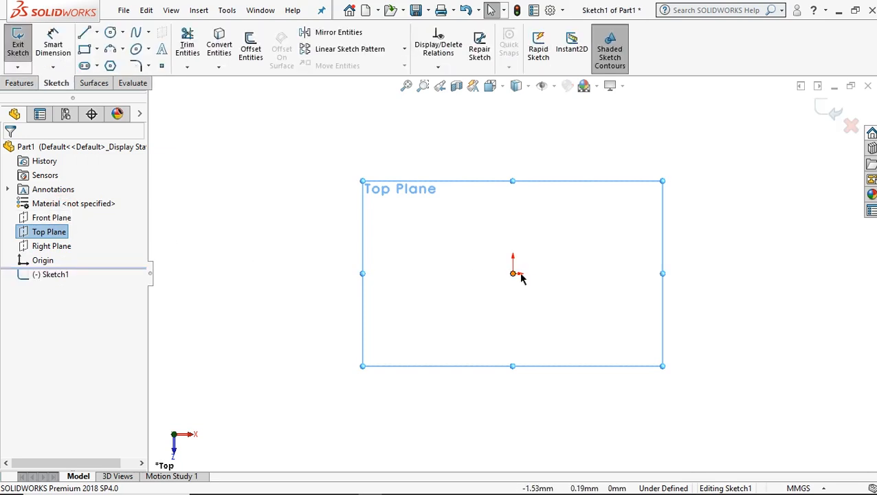
Draw a horizontal construction line about 71 mm leftward from the origin, continued by a connected one about 73 mm long sloping down to the left.
{"action": "left_click", "coordinate": [85, 39]}
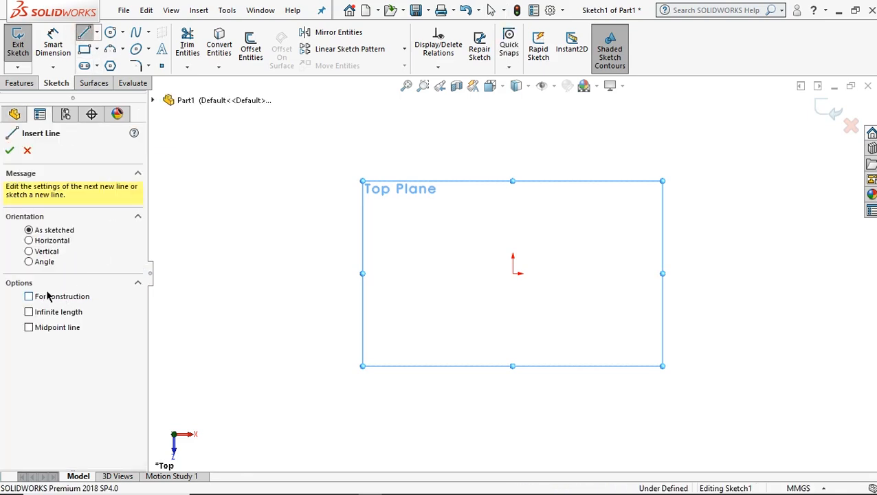
{"action": "left_click", "coordinate": [49, 297]}
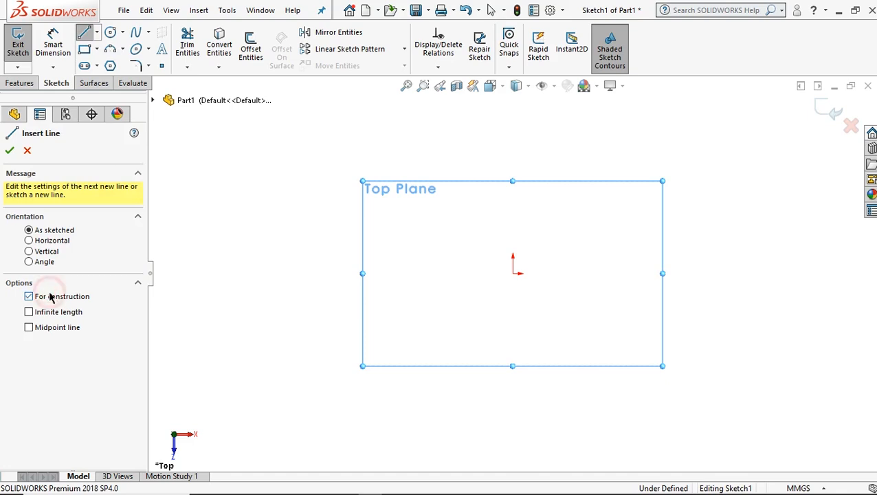
{"action": "left_click", "coordinate": [513, 274]}
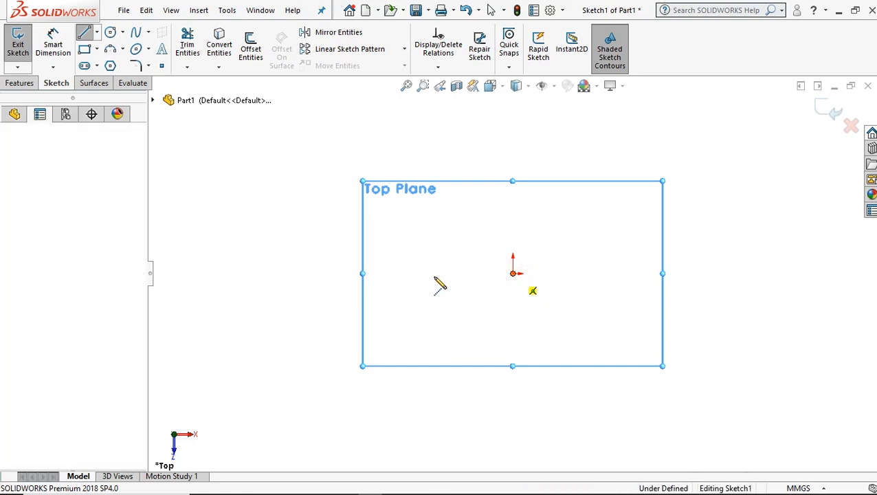
{"action": "left_click", "coordinate": [393, 274]}
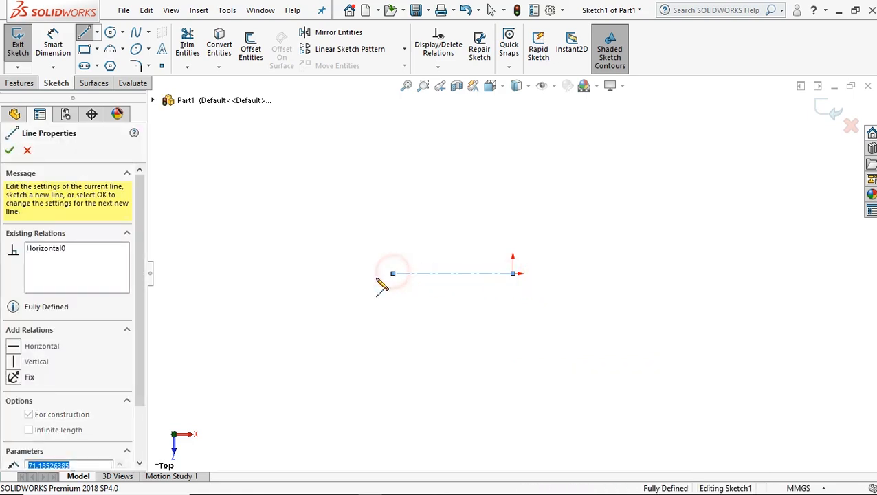
{"action": "left_click", "coordinate": [290, 342]}
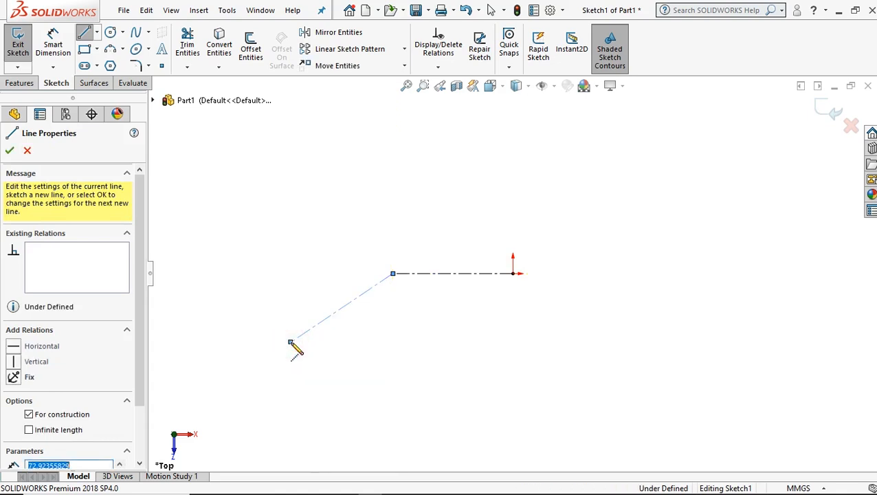
{"action": "right_click", "coordinate": [299, 228]}
{"action": "left_click", "coordinate": [300, 232]}
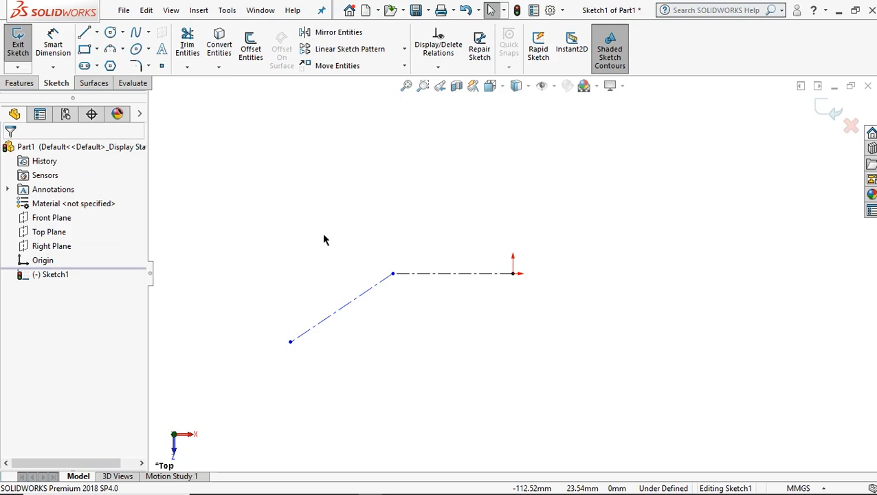
Dimension the angle between the sloping construction line and the extension of the horizontal one as 45°.
{"action": "left_click", "coordinate": [55, 46]}
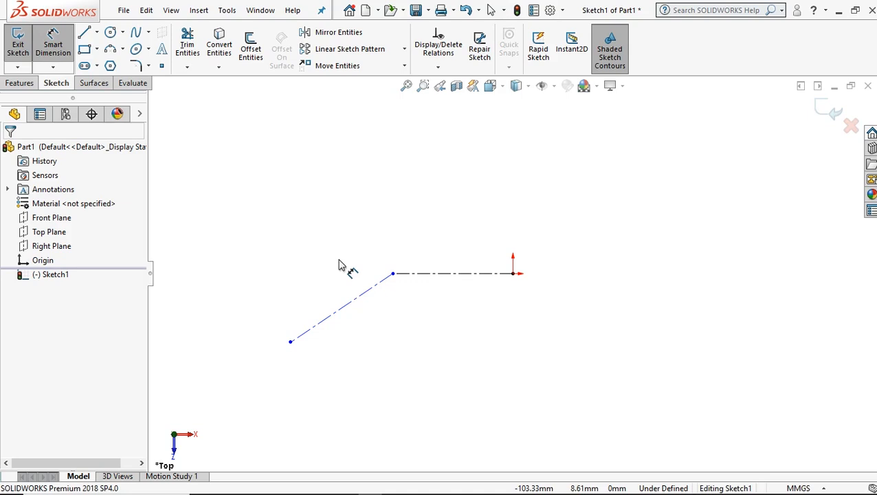
{"action": "left_click", "coordinate": [354, 302]}
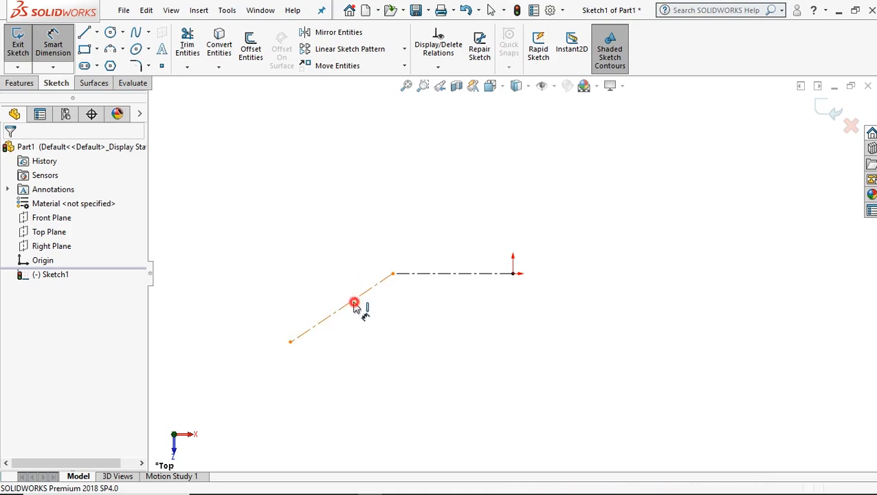
{"action": "left_click", "coordinate": [435, 275]}
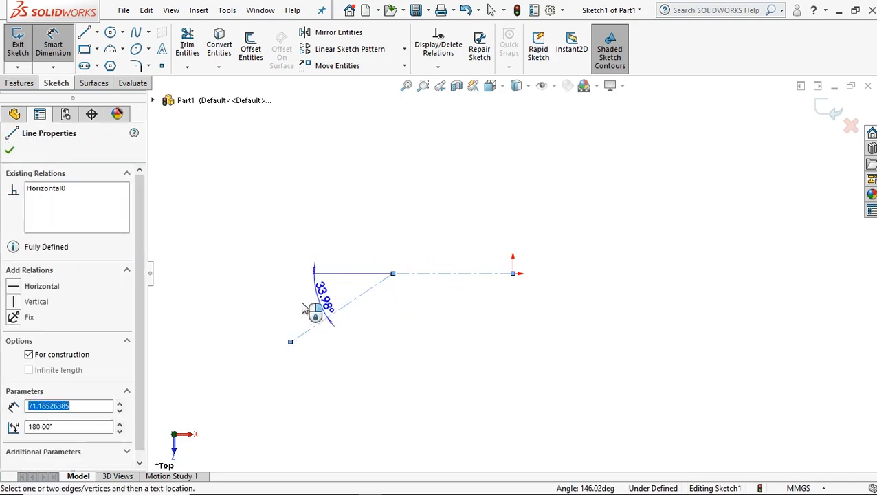
{"action": "left_click", "coordinate": [294, 310]}
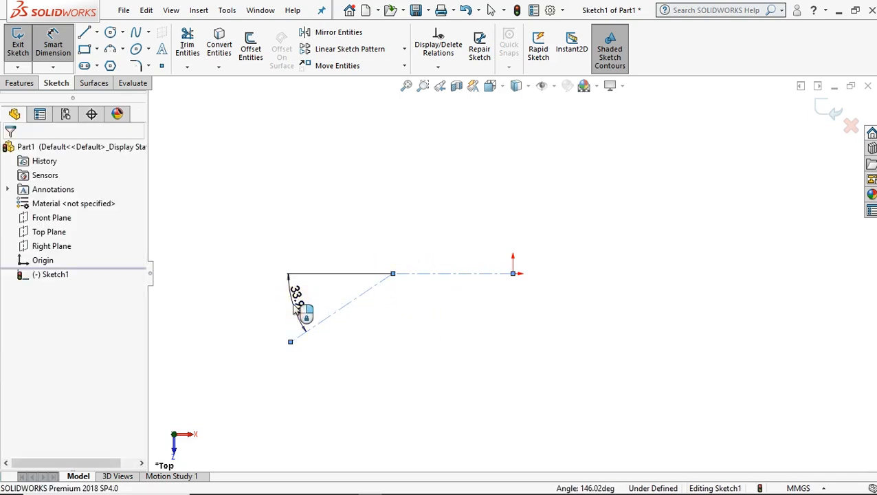
{"action": "type", "text": "45"}
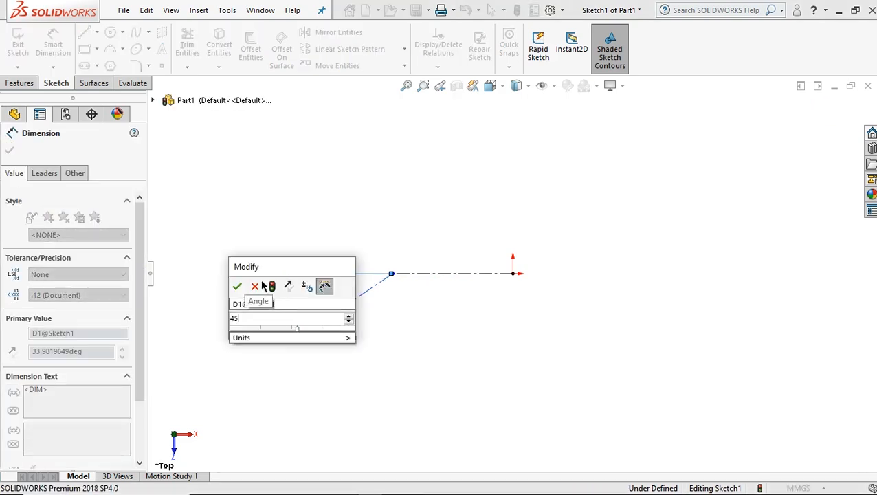
{"action": "left_click", "coordinate": [239, 289]}
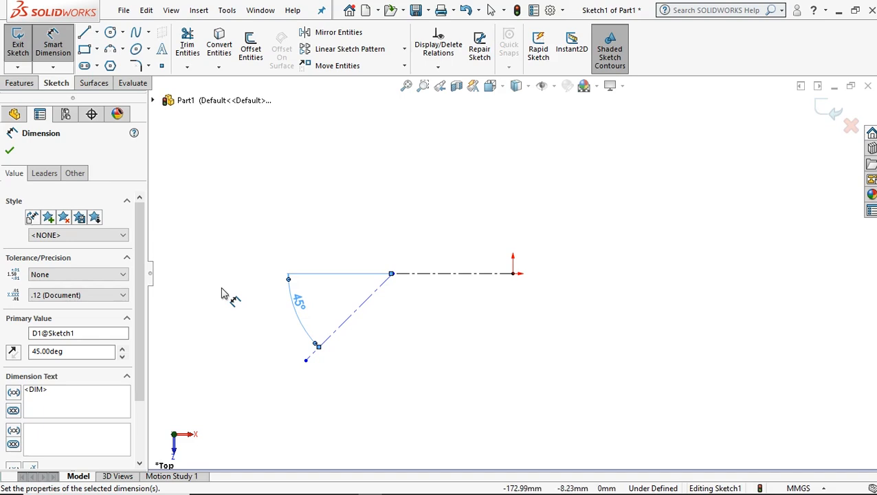
Dimension the length of the sloping construction line as 56 mm.
{"action": "left_click", "coordinate": [364, 300]}
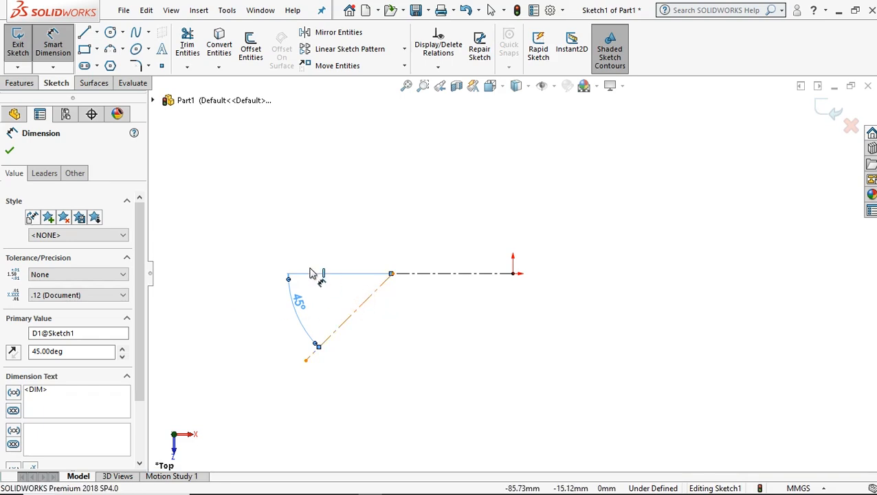
{"action": "left_click", "coordinate": [270, 257]}
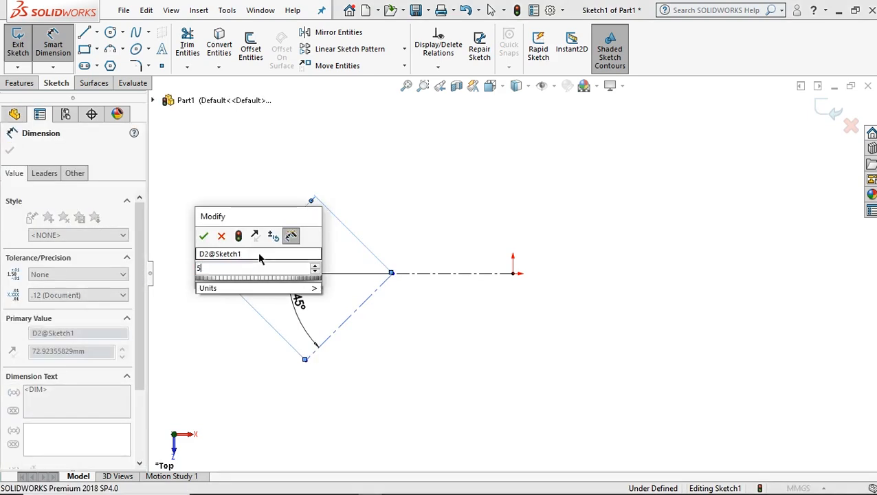
{"action": "type", "text": "56"}
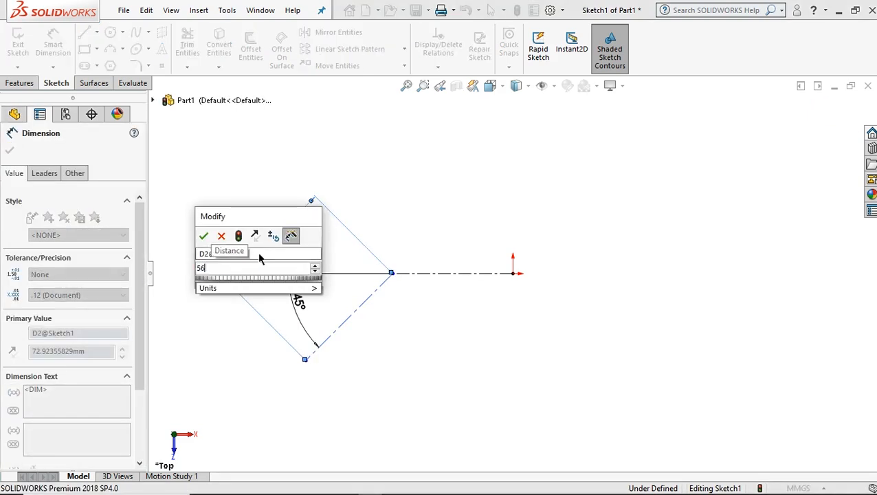
{"action": "left_click", "coordinate": [205, 234]}
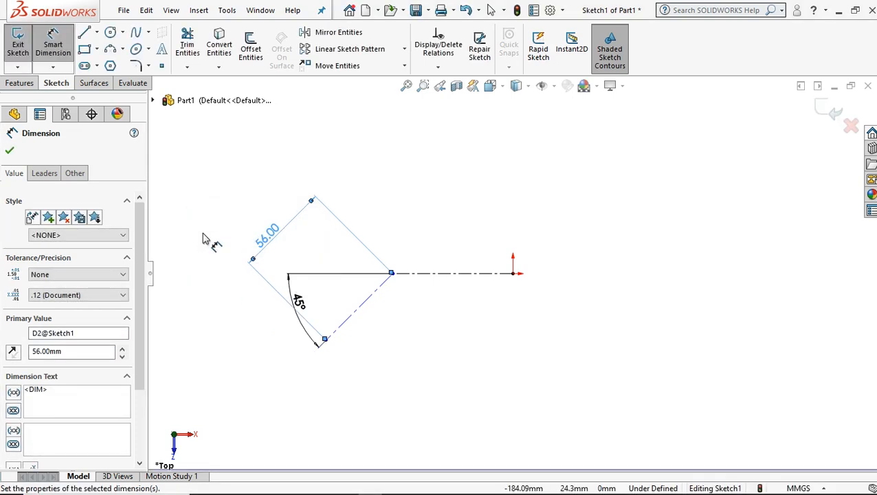
Dimension the length of the horizontal construction line as 38 mm.
{"action": "left_click", "coordinate": [451, 273]}
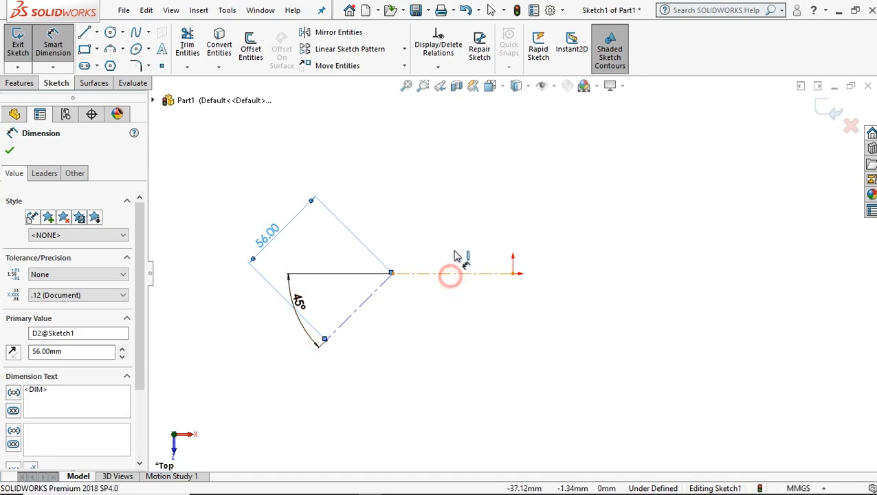
{"action": "left_click", "coordinate": [466, 201]}
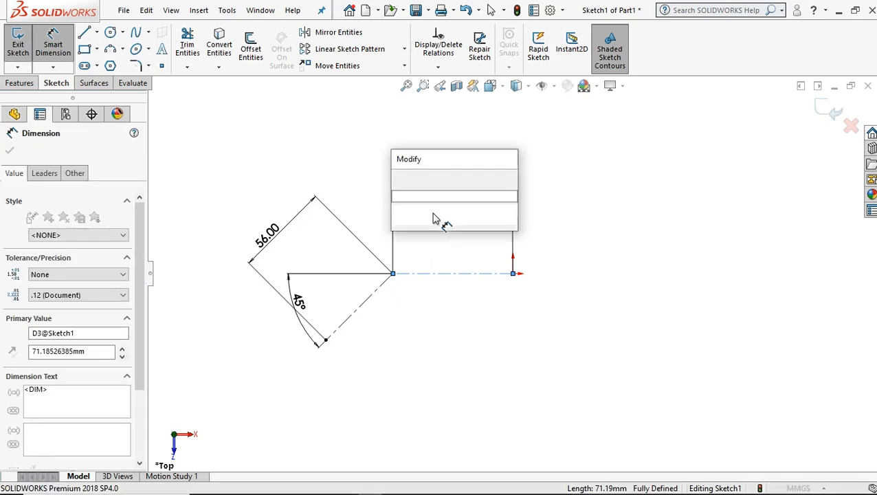
{"action": "type", "text": "38"}
{"action": "key", "text": "Escape"}
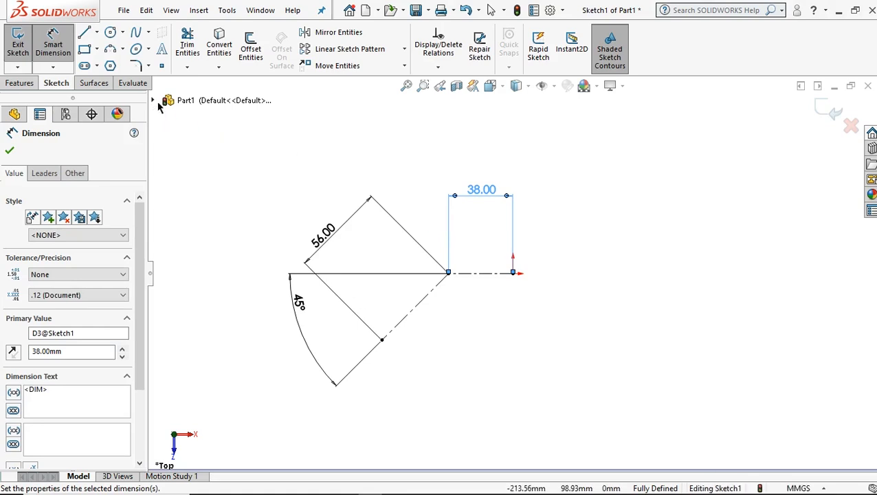
Offset both construction lines bi-directionally by 6 mm with dimensions added.
{"action": "left_click", "coordinate": [255, 62]}
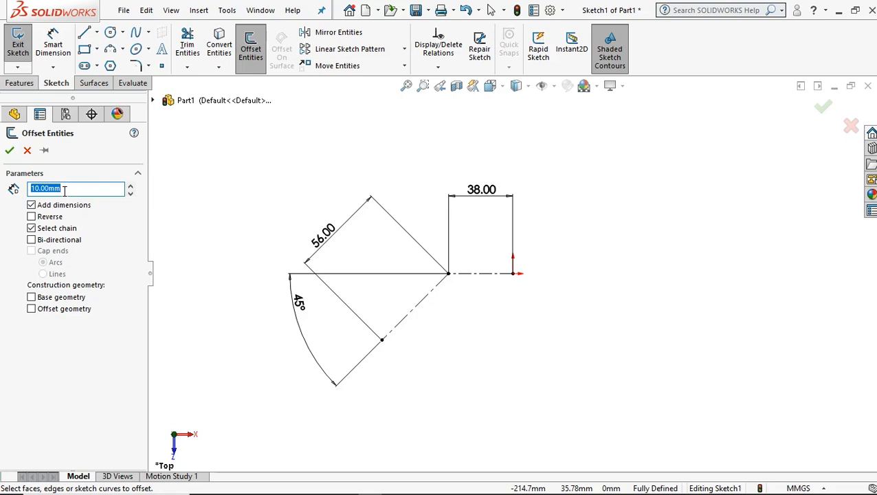
{"action": "type", "text": "6"}
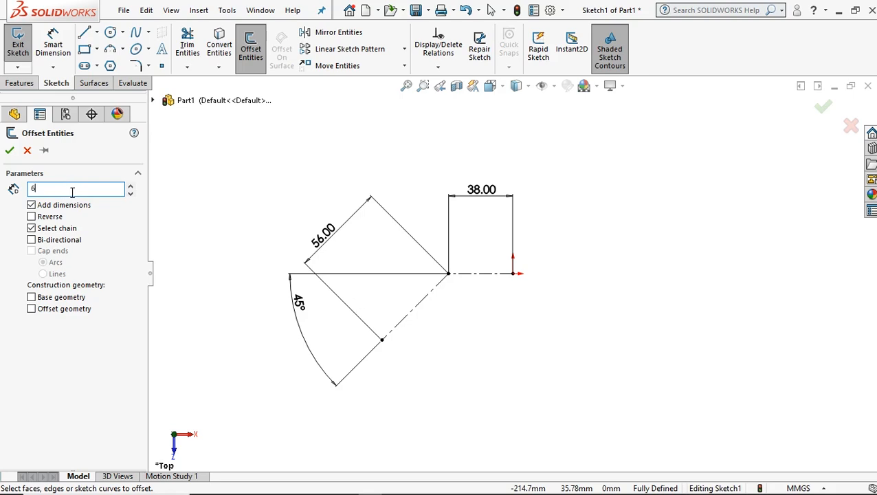
{"action": "left_click", "coordinate": [31, 240]}
{"action": "left_click", "coordinate": [32, 240]}
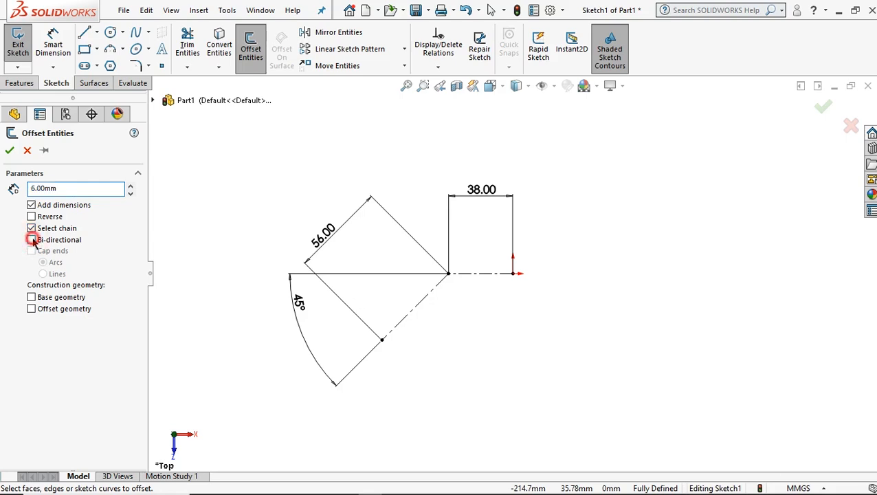
{"action": "left_click", "coordinate": [430, 300]}
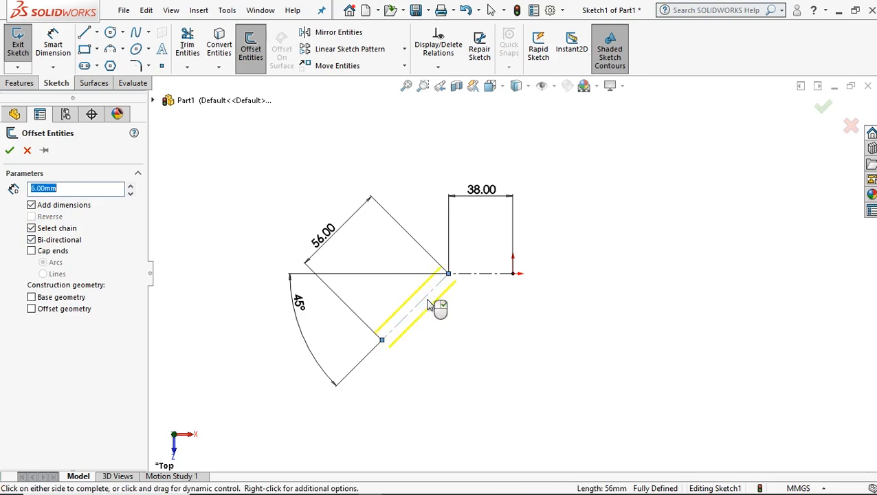
{"action": "left_click", "coordinate": [483, 274]}
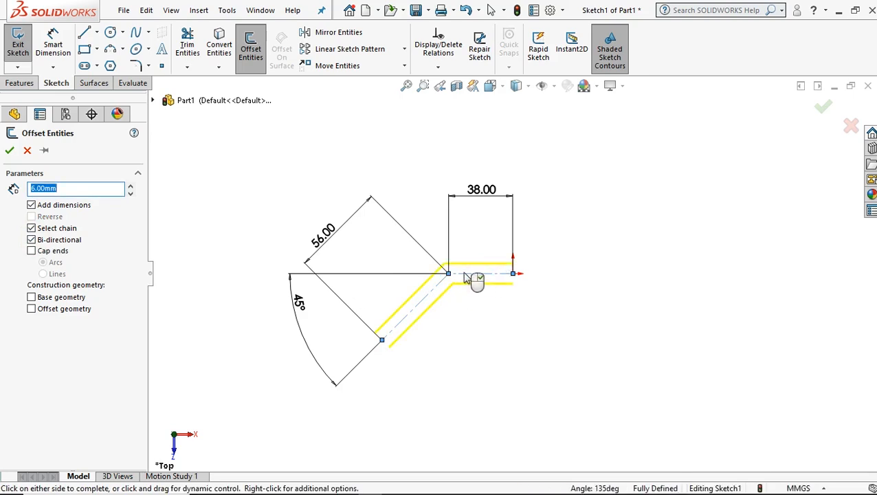
{"action": "left_click", "coordinate": [10, 151]}
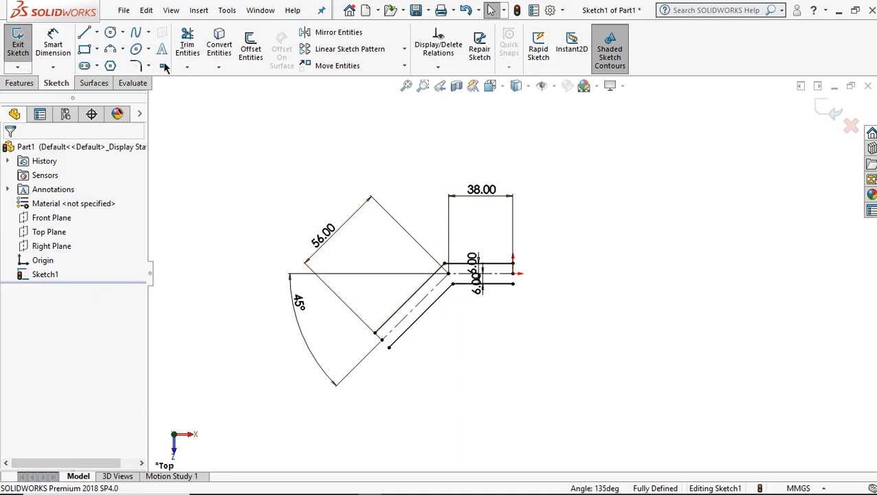
Apply an 18 mm sketch fillet to the outer corner of the upper offset line pair.
{"action": "left_click", "coordinate": [136, 66]}
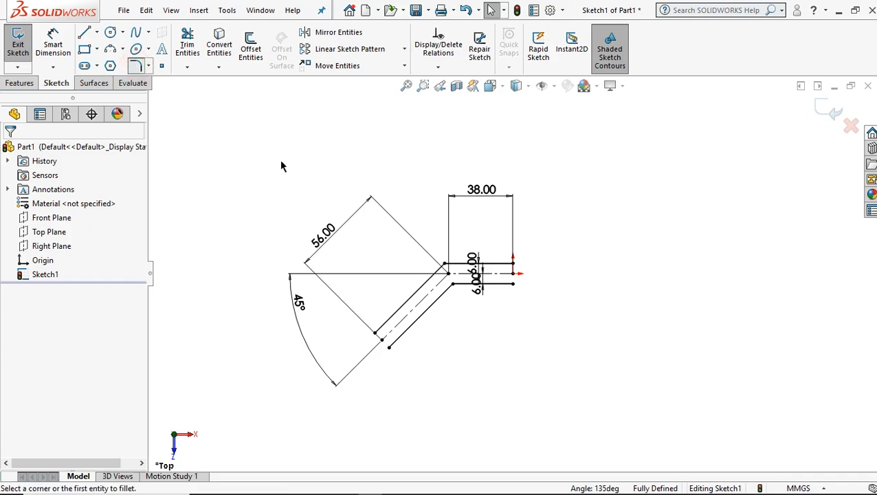
{"action": "left_click", "coordinate": [76, 277]}
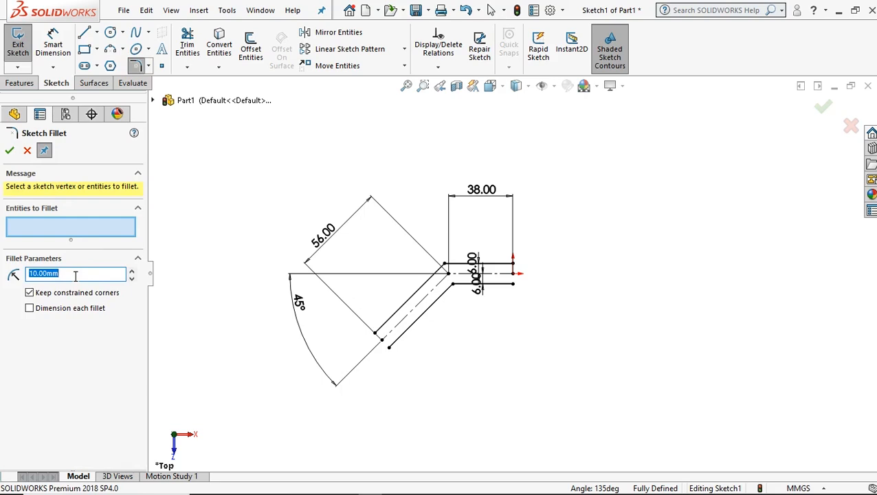
{"action": "type", "text": "1"}
{"action": "left_click", "coordinate": [444, 265]}
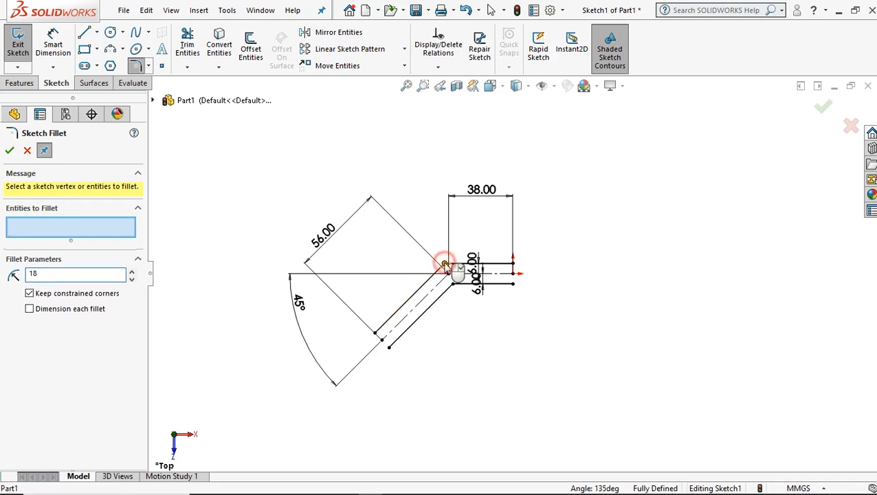
{"action": "left_click", "coordinate": [10, 153]}
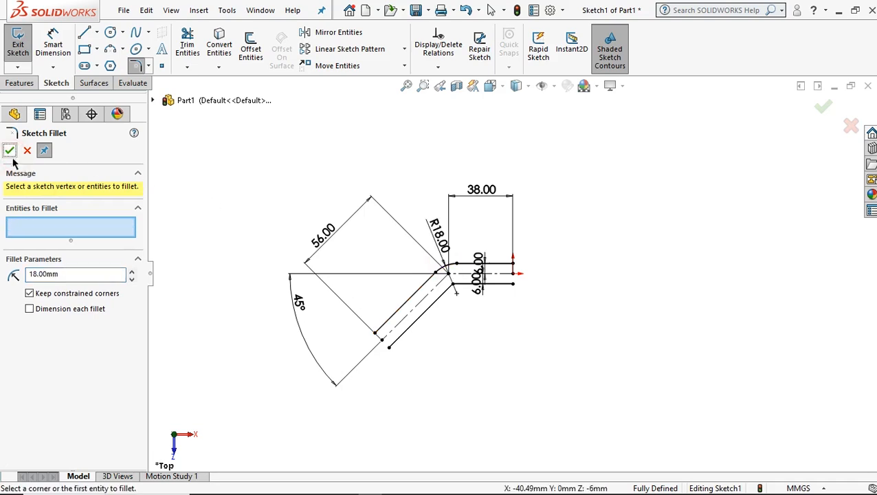
Apply a 6 mm sketch fillet to the inner corner of the lower offset line pair.
{"action": "left_click", "coordinate": [123, 272]}
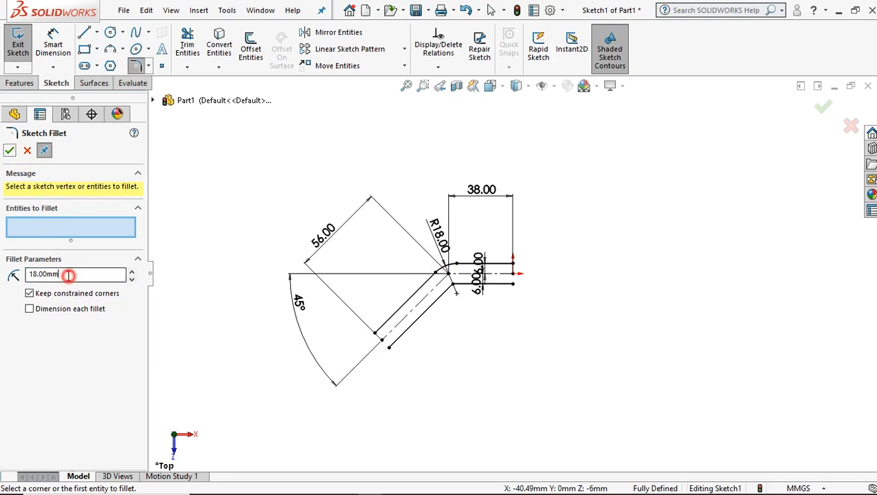
{"action": "double_click", "coordinate": [69, 274]}
{"action": "type", "text": "6"}
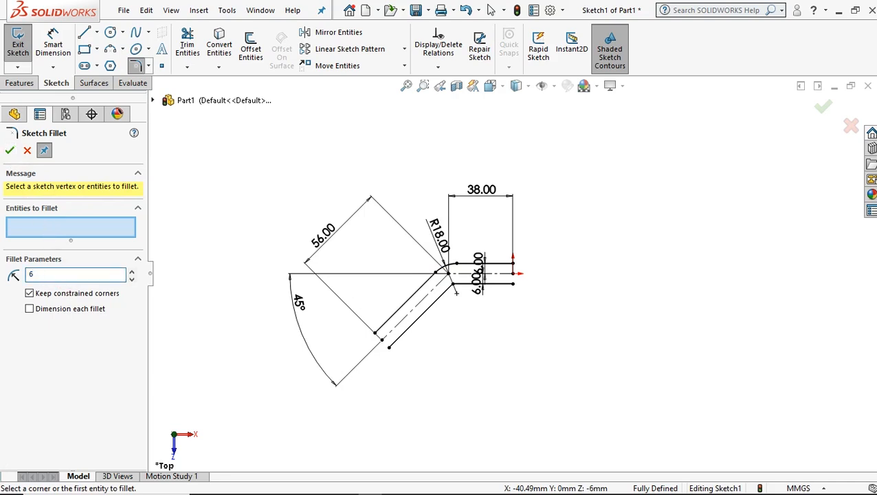
{"action": "left_click", "coordinate": [454, 283]}
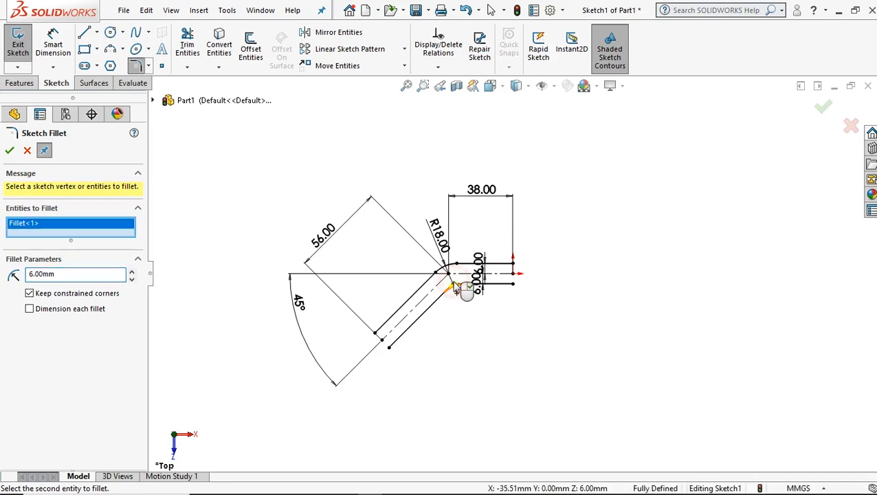
{"action": "left_click", "coordinate": [10, 152]}
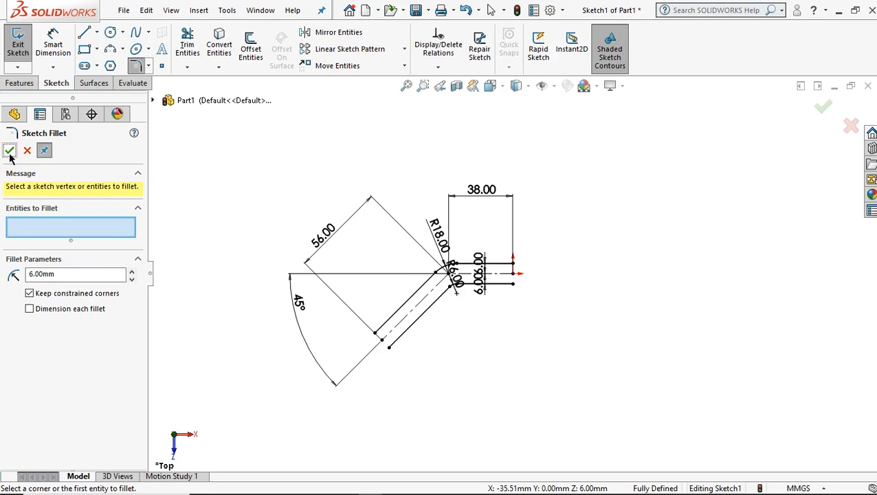
Sketch a midpoint line about 96 mm long, centred on the sloping construction line's free end and perpendicular to it.
{"action": "left_click", "coordinate": [96, 32]}
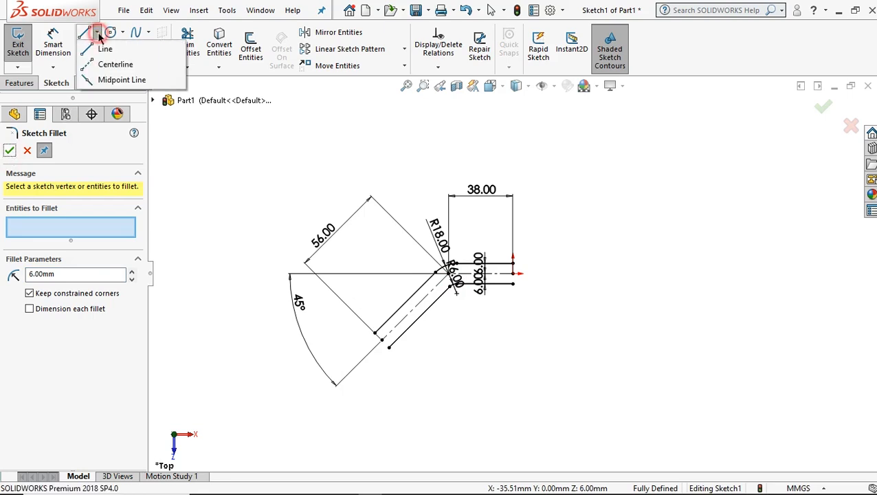
{"action": "left_click", "coordinate": [109, 80]}
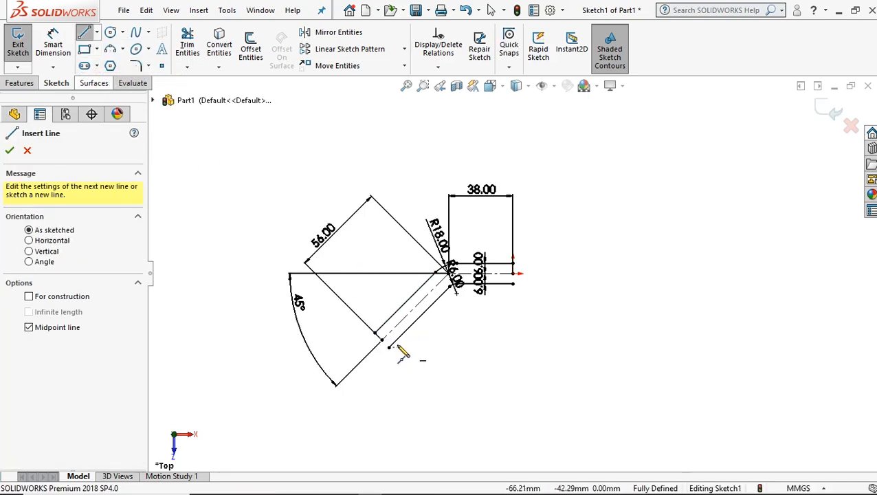
{"action": "left_click", "coordinate": [383, 339]}
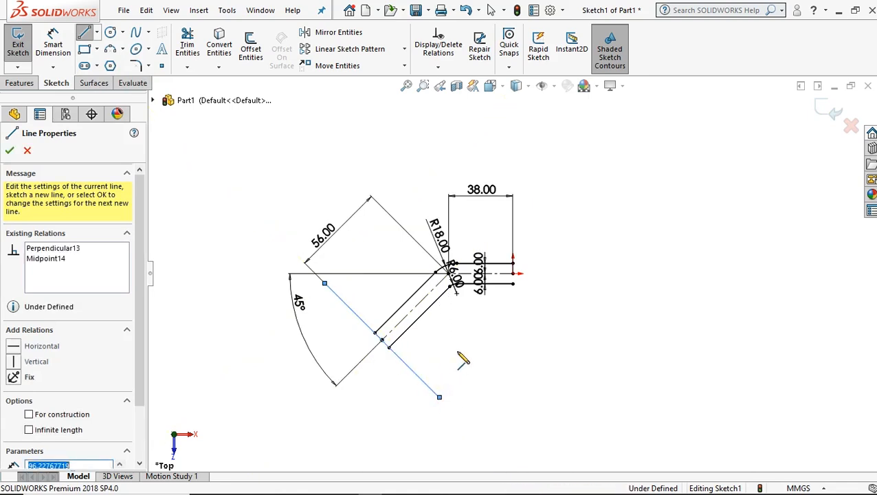
{"action": "right_click", "coordinate": [454, 348]}
{"action": "left_click", "coordinate": [480, 338]}
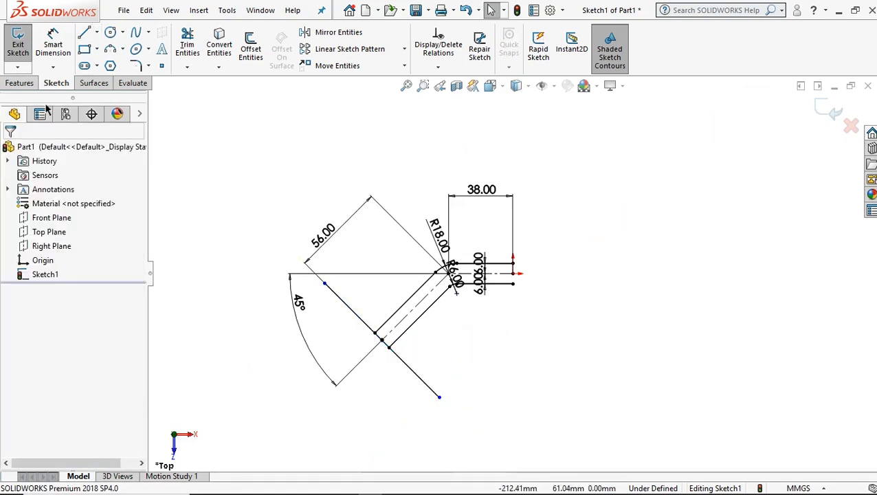
Dimension the aligned length of the perpendicular line at the sloping arm's end as 70 mm.
{"action": "left_click", "coordinate": [52, 42]}
{"action": "left_click", "coordinate": [349, 309]}
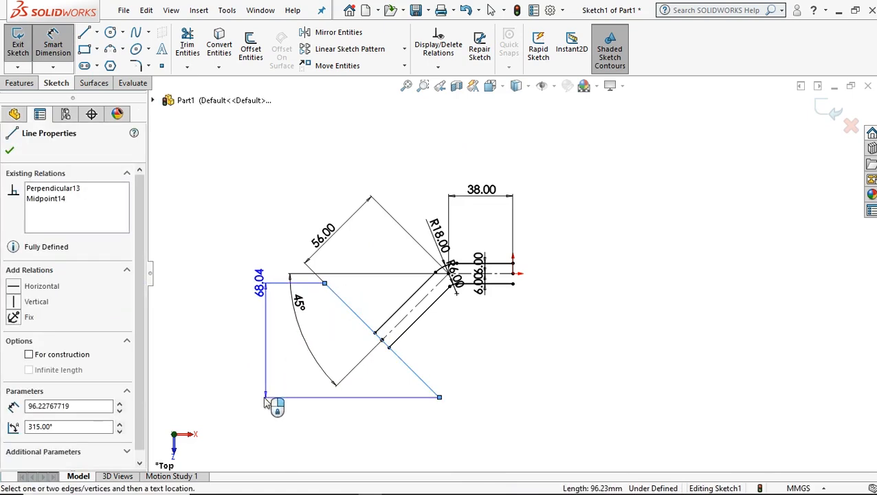
{"action": "left_click", "coordinate": [278, 429]}
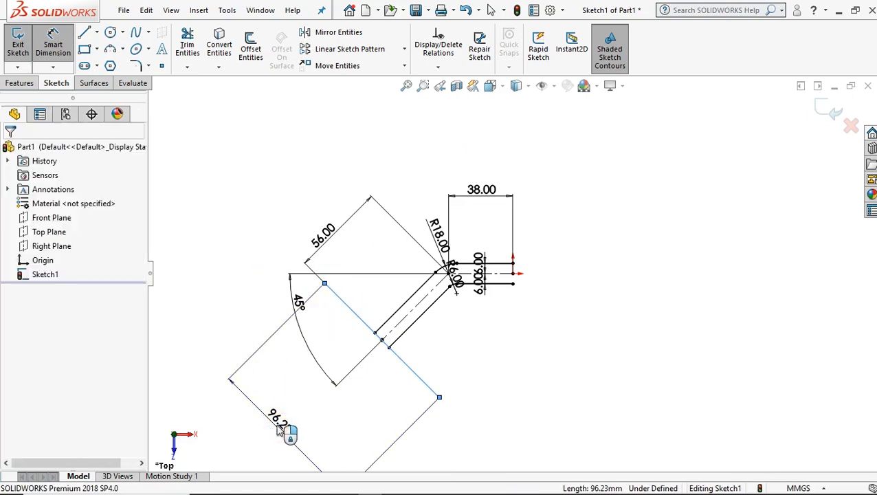
{"action": "type", "text": "70"}
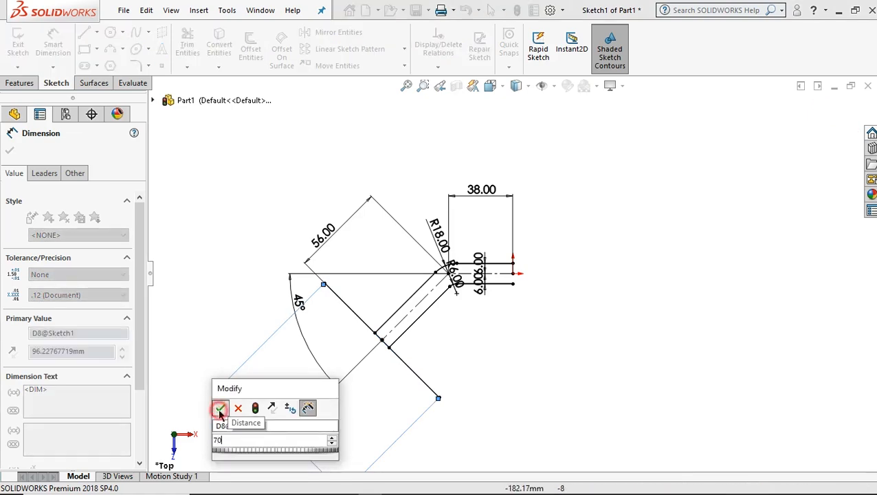
{"action": "left_click", "coordinate": [220, 408]}
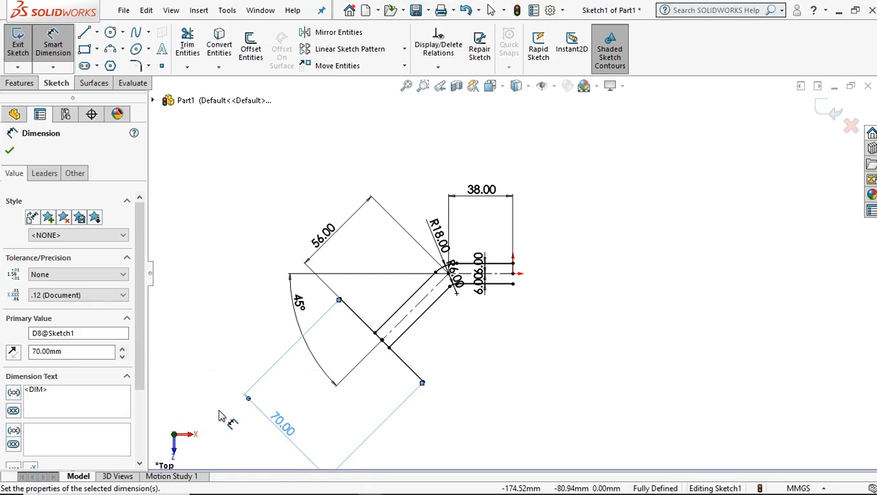
Sketch a vertical midpoint line about 99 mm long, centred on the horizontal construction line about 14 mm from the origin.
{"action": "left_click", "coordinate": [97, 32]}
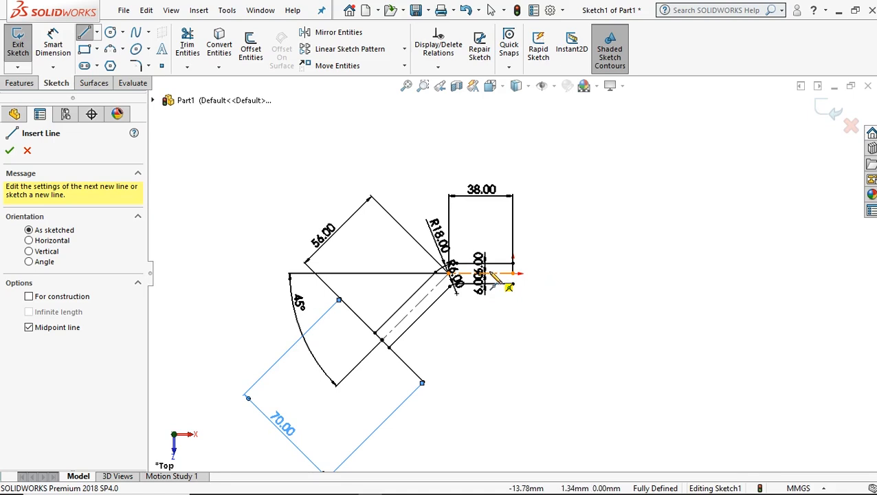
{"action": "key", "text": "Escape"}
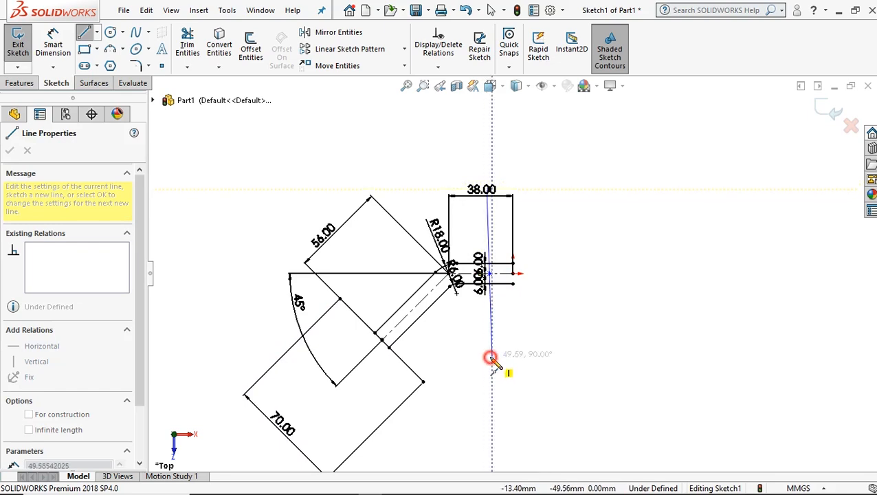
{"action": "left_click", "coordinate": [490, 356]}
{"action": "right_click", "coordinate": [561, 270]}
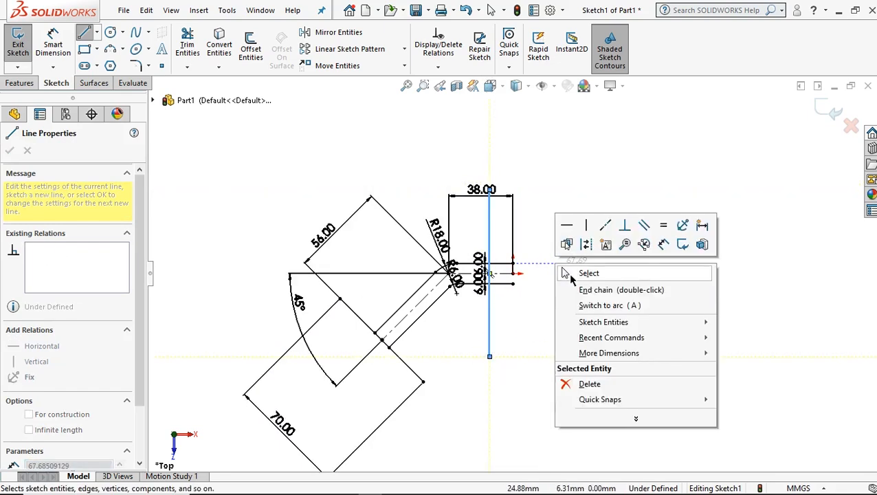
{"action": "left_click", "coordinate": [580, 274]}
Dimension the length of the vertical midpoint line as 70 mm.
{"action": "left_click", "coordinate": [53, 43]}
{"action": "left_click", "coordinate": [490, 222]}
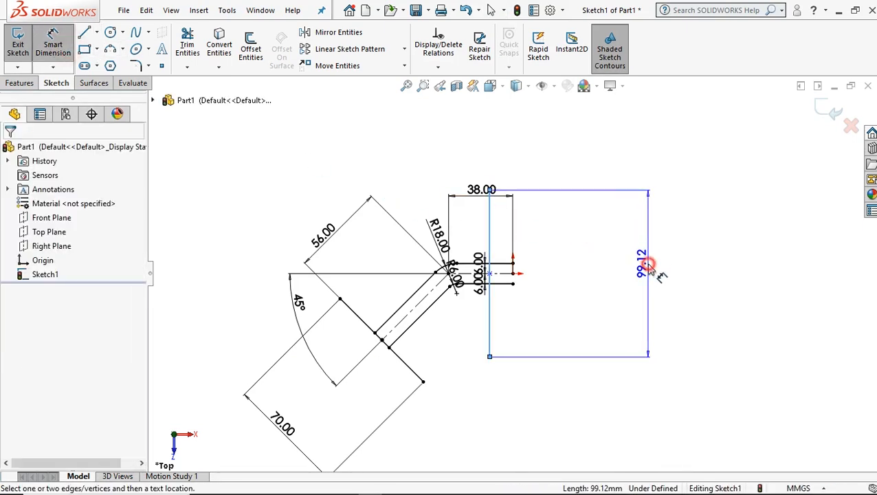
{"action": "left_click", "coordinate": [656, 275]}
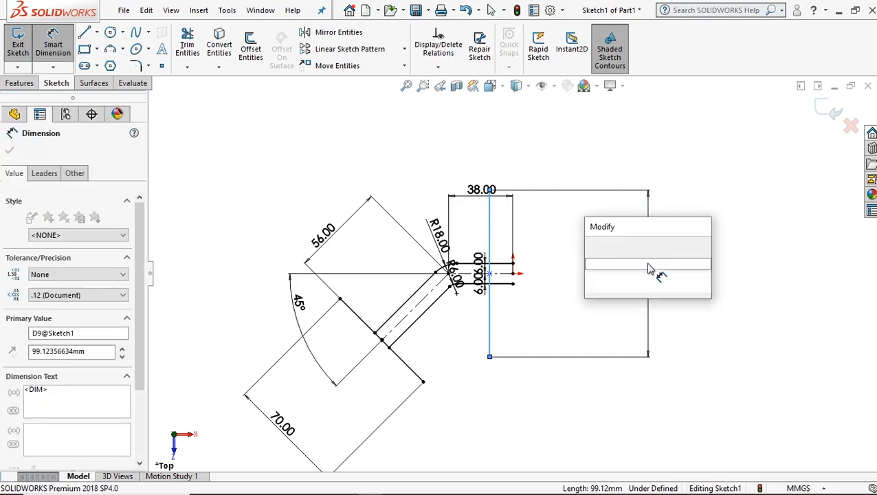
{"action": "type", "text": "70"}
{"action": "key", "text": "Return"}
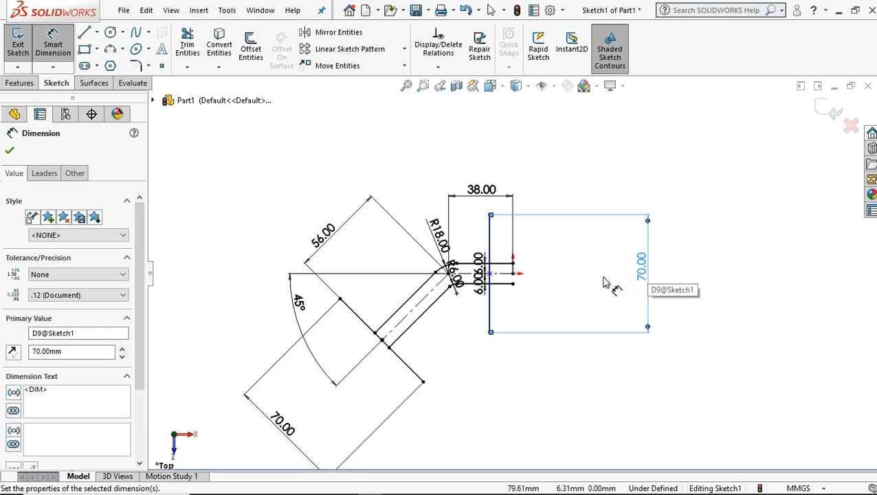
Dimension the horizontal distance between the vertical line's midpoint and the origin as 20 mm.
{"action": "scroll", "coordinate": [598, 278], "scroll_direction": "down", "scroll_amount": 1}
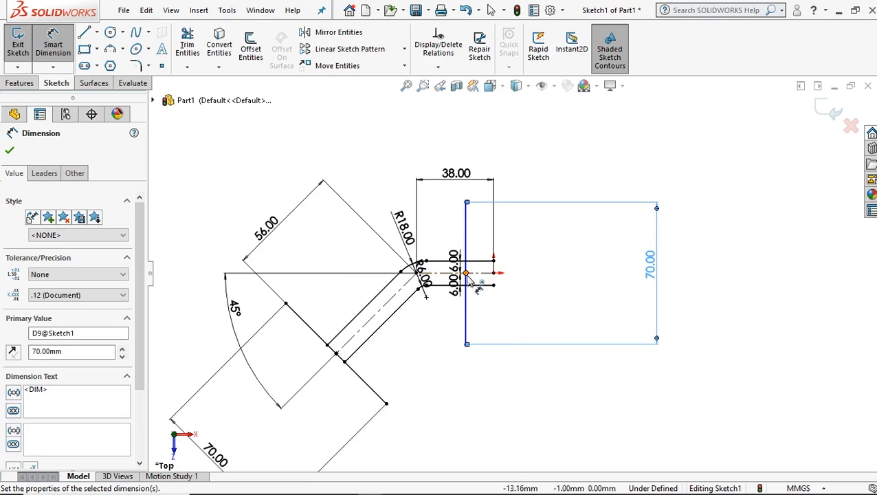
{"action": "left_click", "coordinate": [494, 275]}
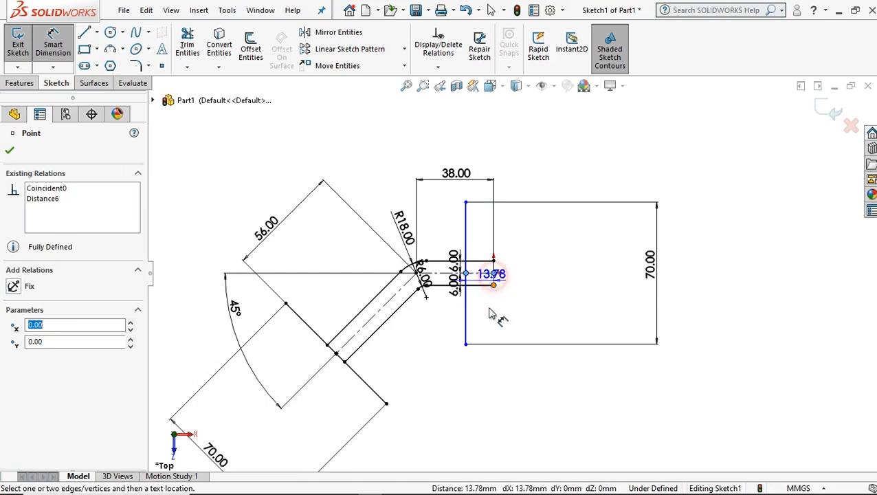
{"action": "left_click", "coordinate": [520, 404]}
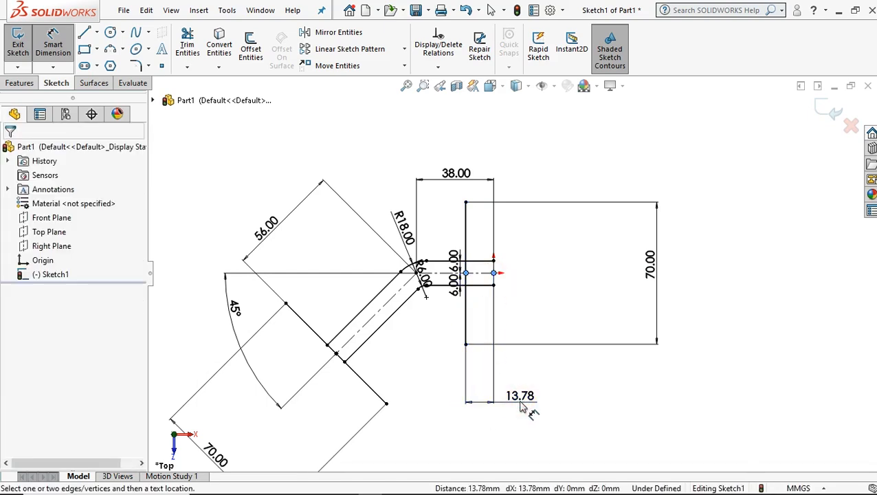
{"action": "double_click", "coordinate": [521, 404]}
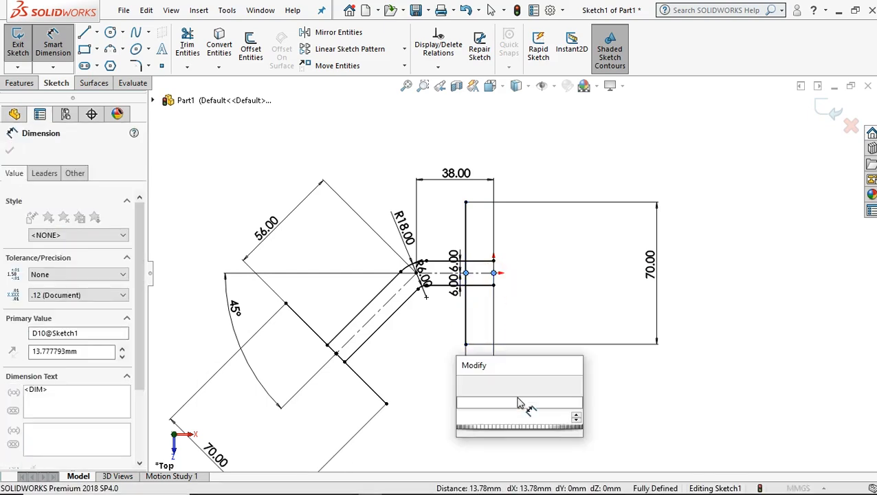
{"action": "type", "text": "20"}
{"action": "key", "text": "Return"}
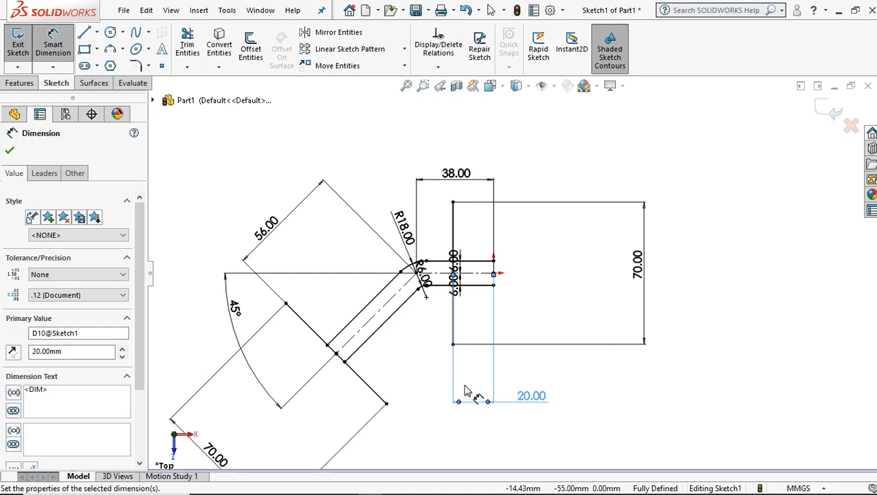
Sketch a line joining the lower endpoints of the vertical line and the sloping arm's 70 mm end line.
{"action": "left_click", "coordinate": [86, 35]}
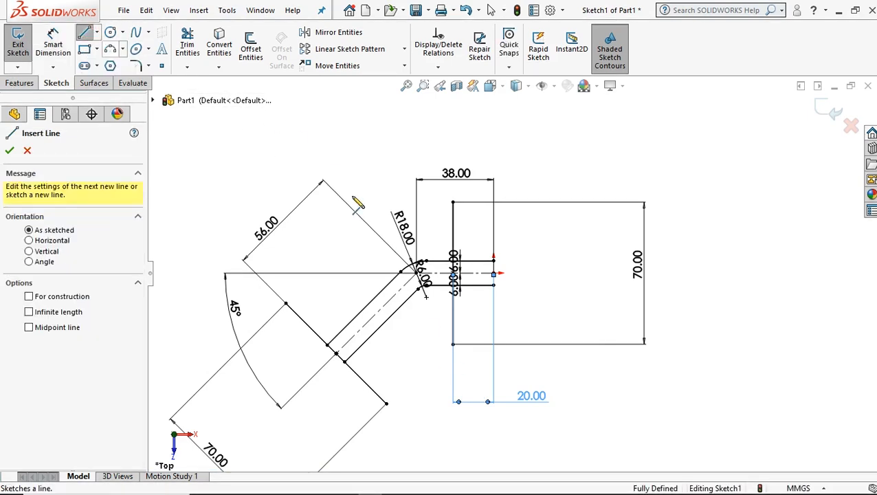
{"action": "left_click", "coordinate": [453, 344]}
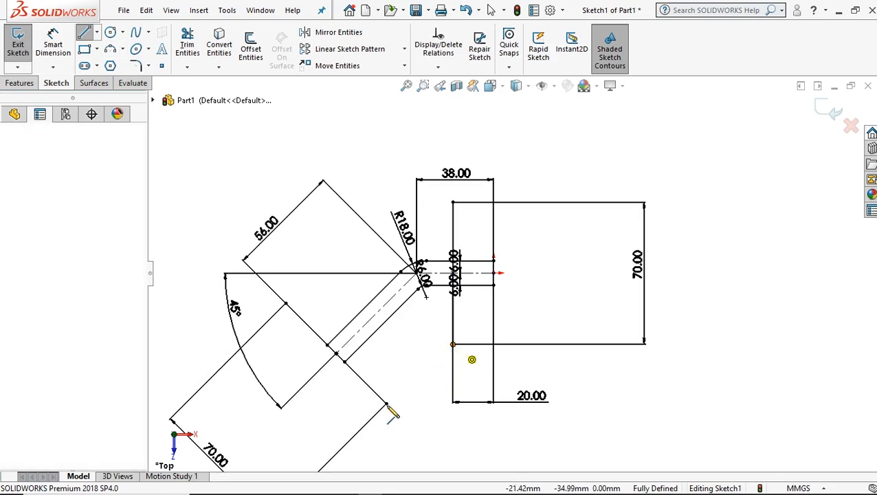
{"action": "left_click", "coordinate": [387, 403]}
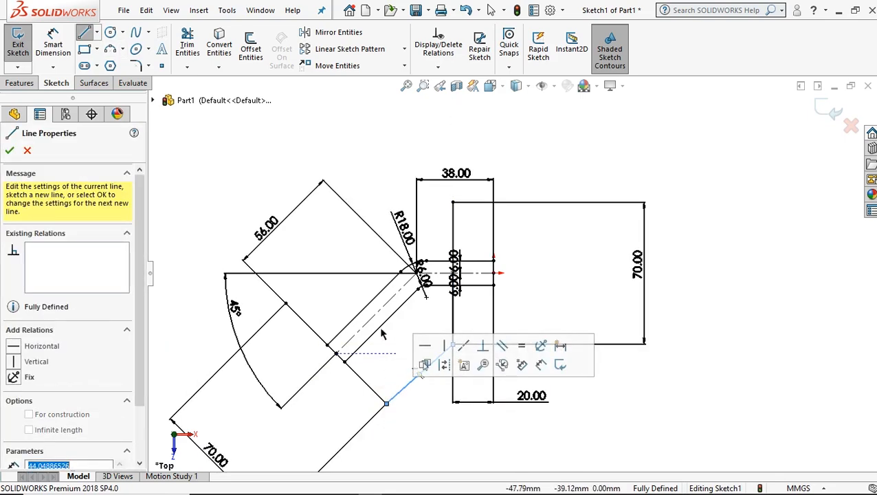
Sketch a line from the upper endpoint of the sloping arm's end line, perpendicular to it and extending above the vertical line.
{"action": "left_click", "coordinate": [286, 305]}
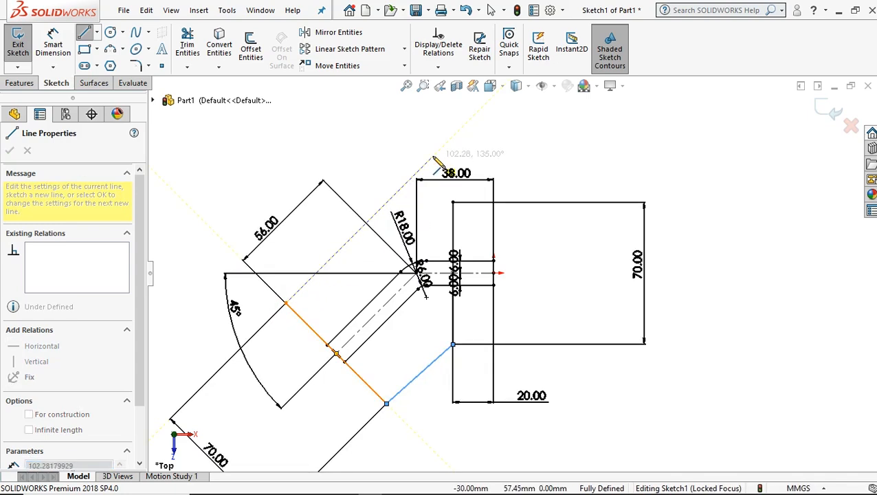
{"action": "left_click", "coordinate": [456, 133]}
{"action": "right_click", "coordinate": [489, 145]}
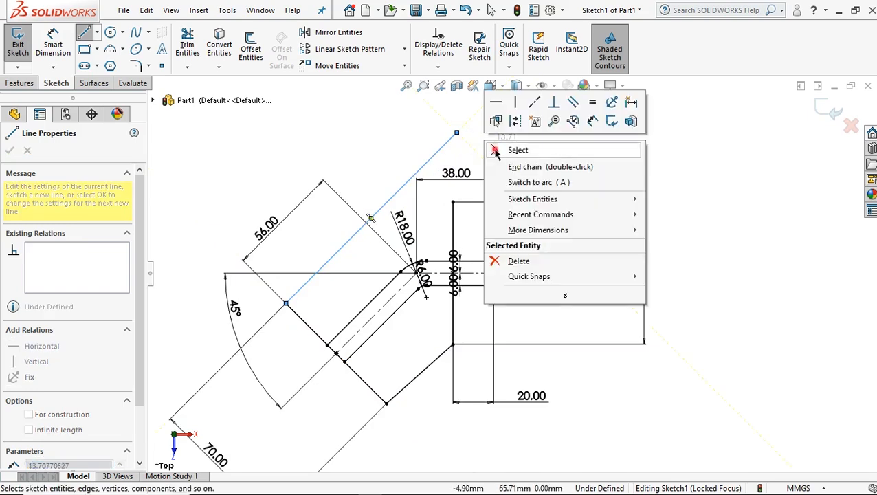
{"action": "left_click", "coordinate": [509, 149]}
Sketch a horizontal line about 62 mm long from the vertical line's upper endpoint, crossing the long sloping line.
{"action": "left_click", "coordinate": [85, 34]}
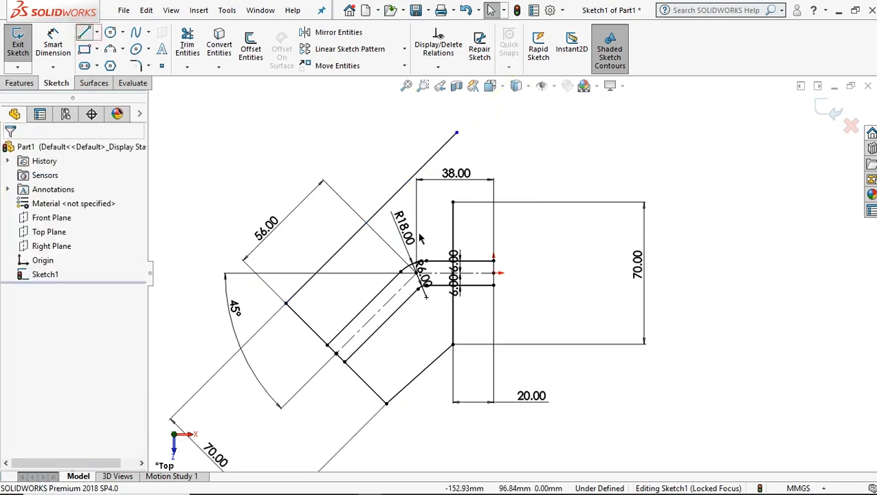
{"action": "left_click", "coordinate": [453, 202]}
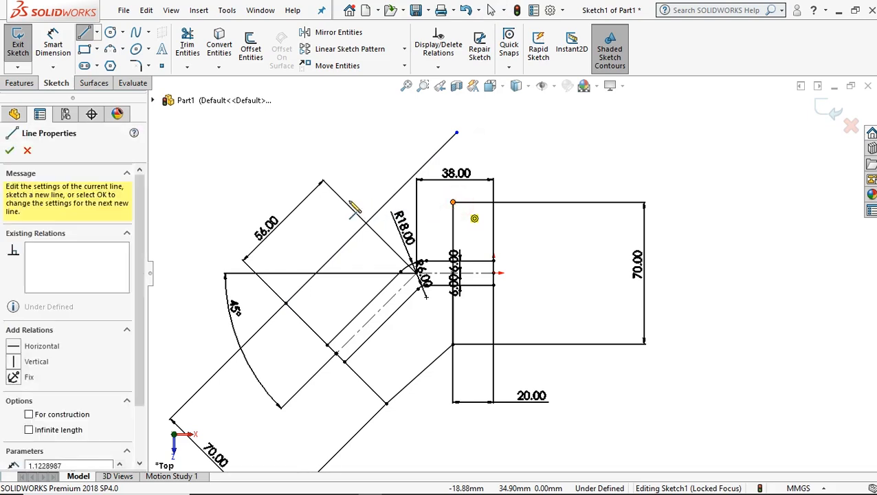
{"action": "left_click", "coordinate": [328, 202]}
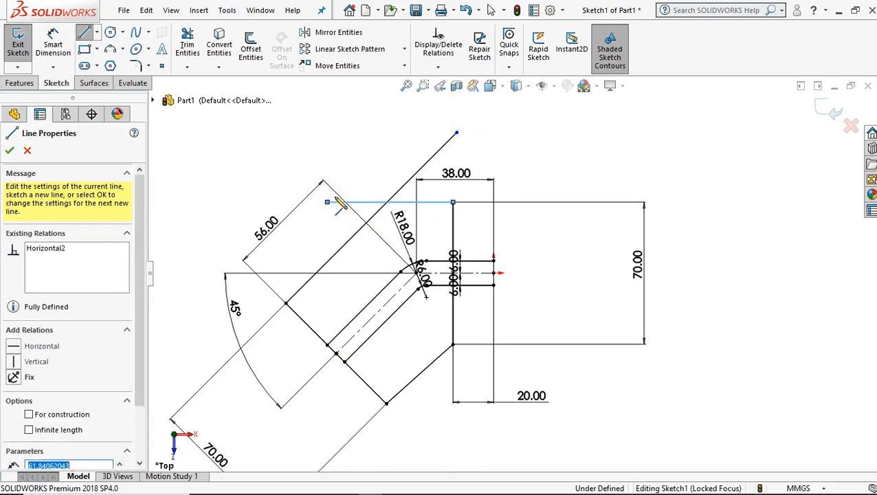
{"action": "right_click", "coordinate": [398, 169]}
{"action": "left_click", "coordinate": [400, 170]}
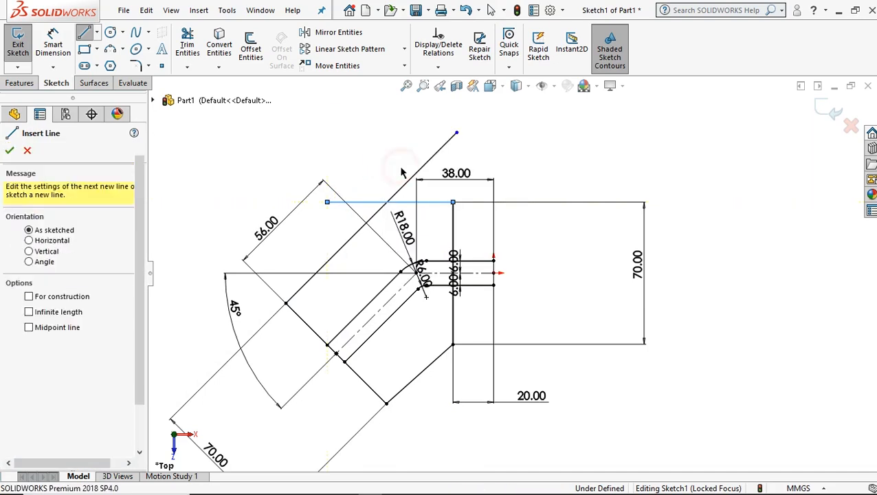
Trim the overhanging ends of the horizontal and sloping lines at their intersection to close the outer profile.
{"action": "left_click", "coordinate": [189, 48]}
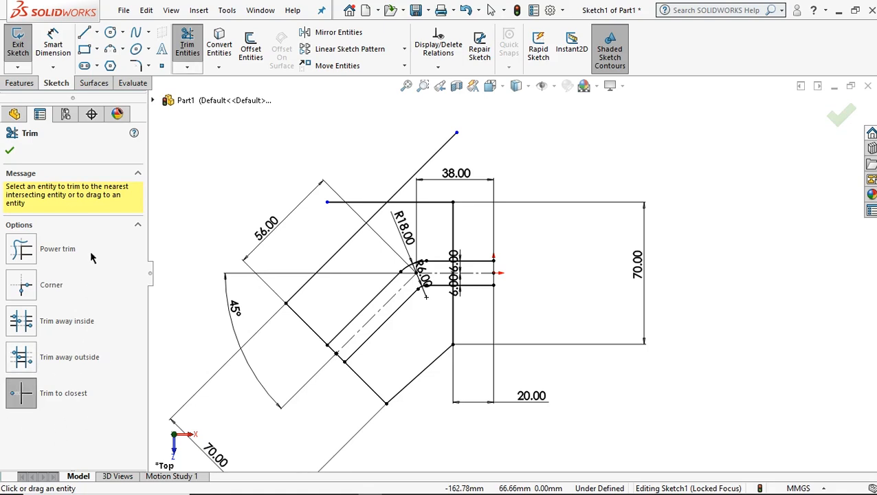
{"action": "left_click", "coordinate": [352, 201]}
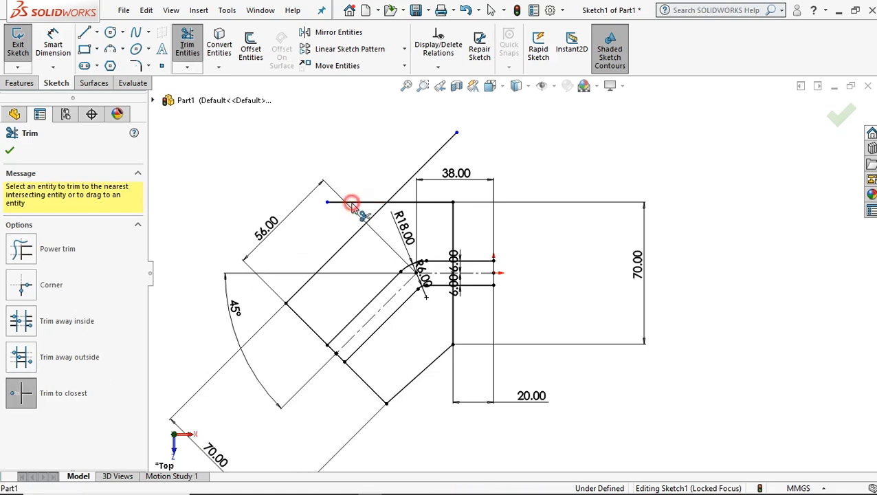
{"action": "left_click", "coordinate": [419, 170]}
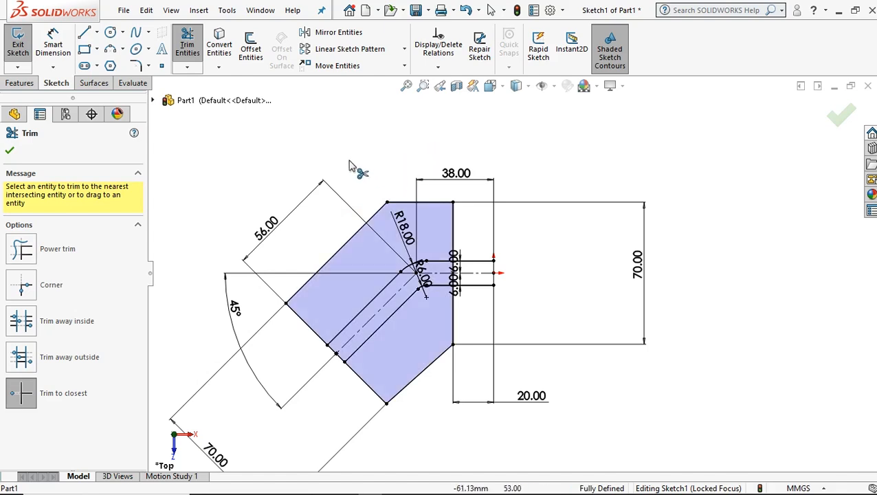
Round the outline's upper corner, where the horizontal and long sloping lines meet, with a 35 mm sketch fillet.
{"action": "left_click", "coordinate": [136, 67]}
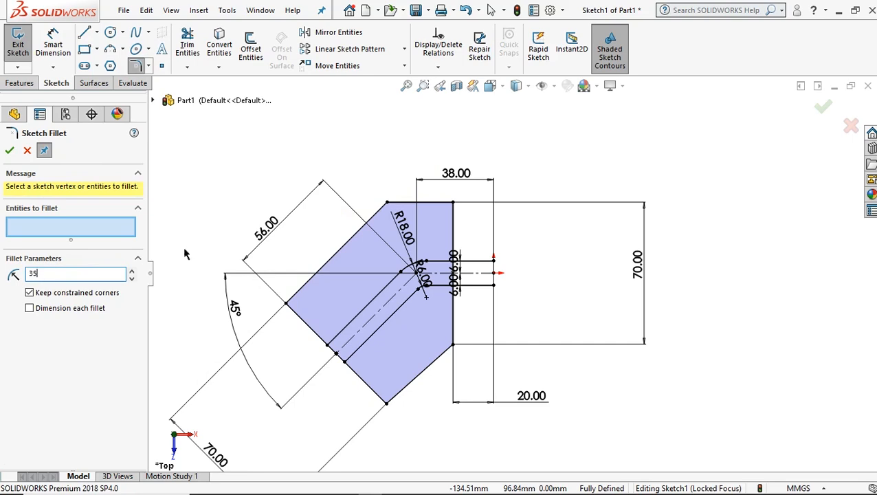
{"action": "left_click", "coordinate": [388, 204]}
{"action": "left_click", "coordinate": [10, 153]}
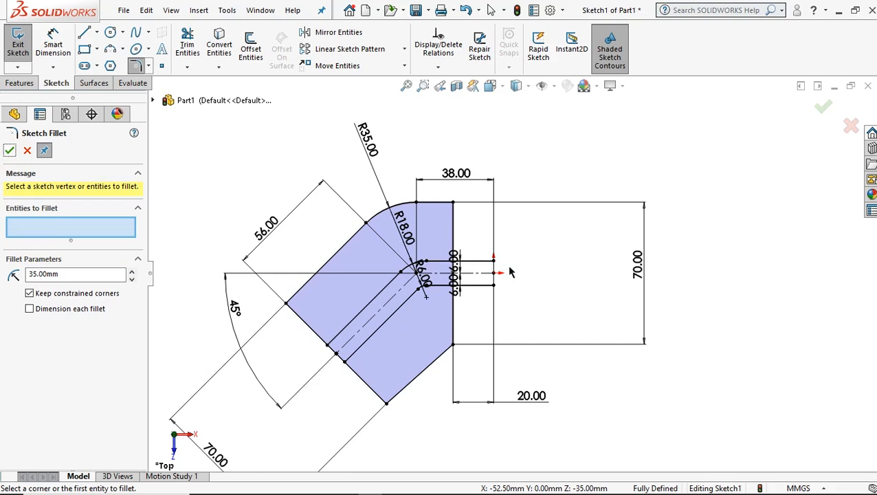
Trim the two horizontal wall lines where they extend beyond the outline's vertical line towards the origin.
{"action": "scroll", "coordinate": [510, 272], "scroll_direction": "down", "scroll_amount": 1}
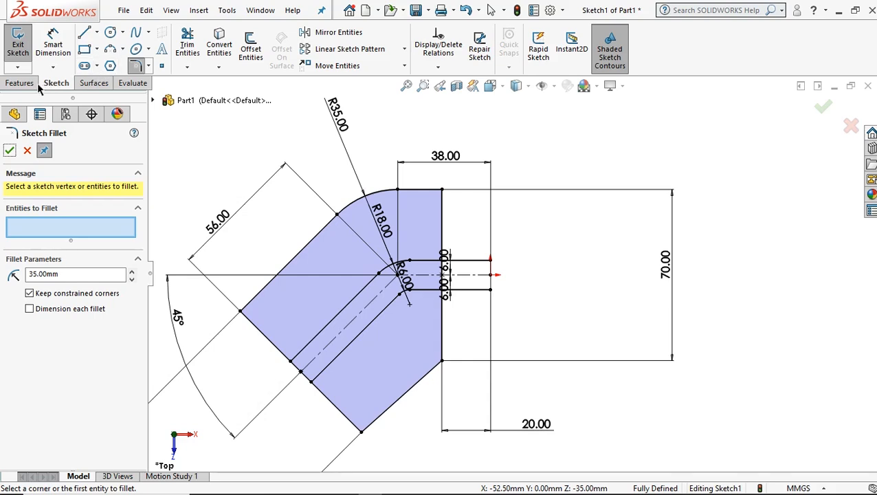
{"action": "left_click", "coordinate": [187, 44]}
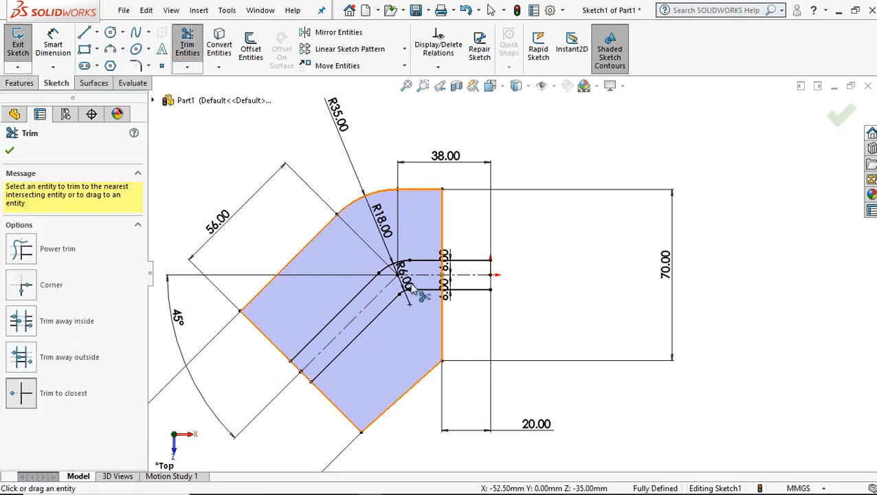
{"action": "left_click", "coordinate": [467, 261]}
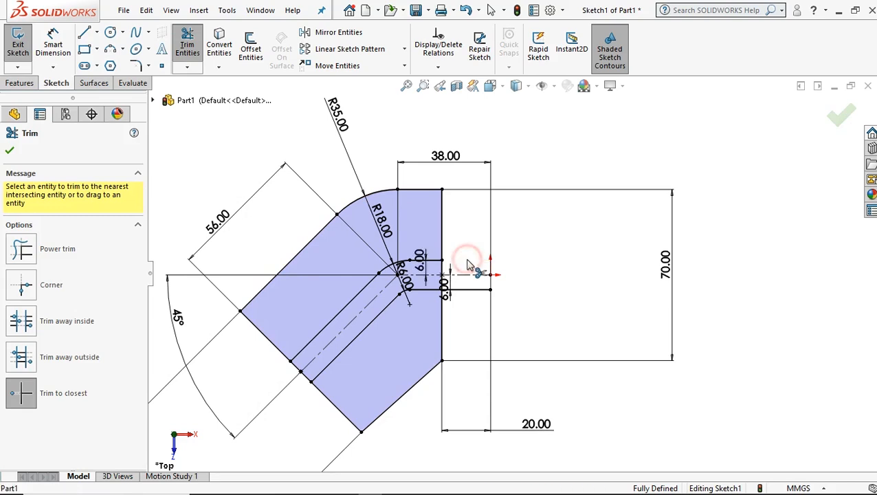
{"action": "left_click", "coordinate": [467, 290]}
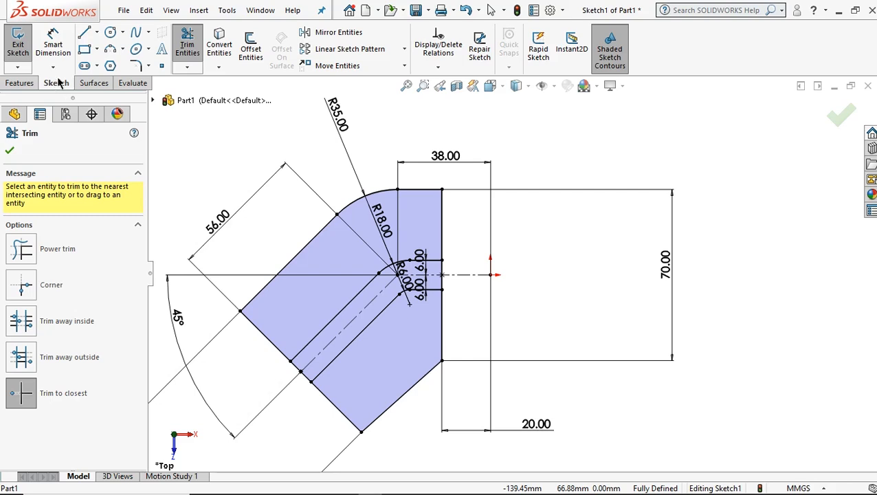
Sketch a vertical midpoint line about 28 mm long, centred on the horizontal centerline between the outline's vertical line and the origin.
{"action": "left_click", "coordinate": [97, 32]}
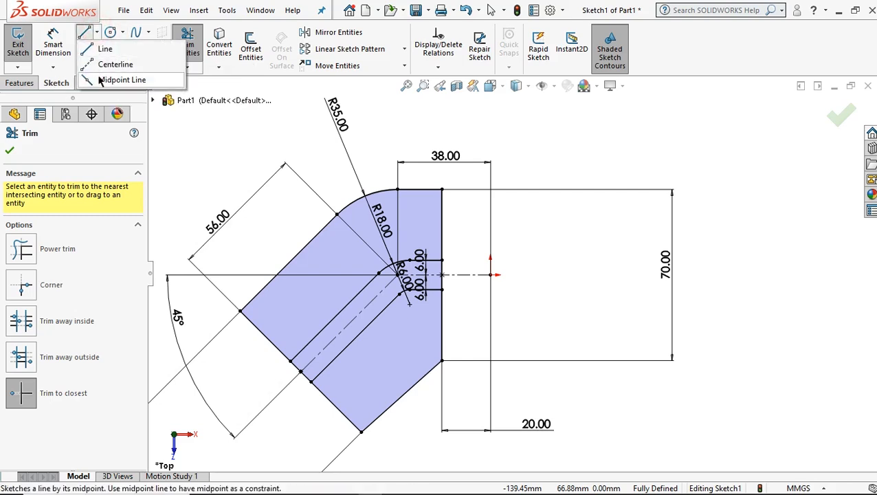
{"action": "left_click", "coordinate": [110, 80]}
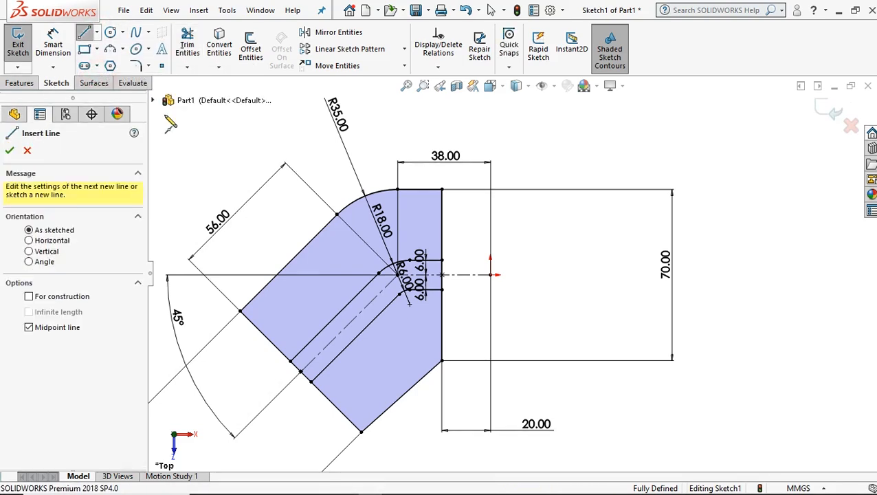
{"action": "left_click", "coordinate": [472, 275]}
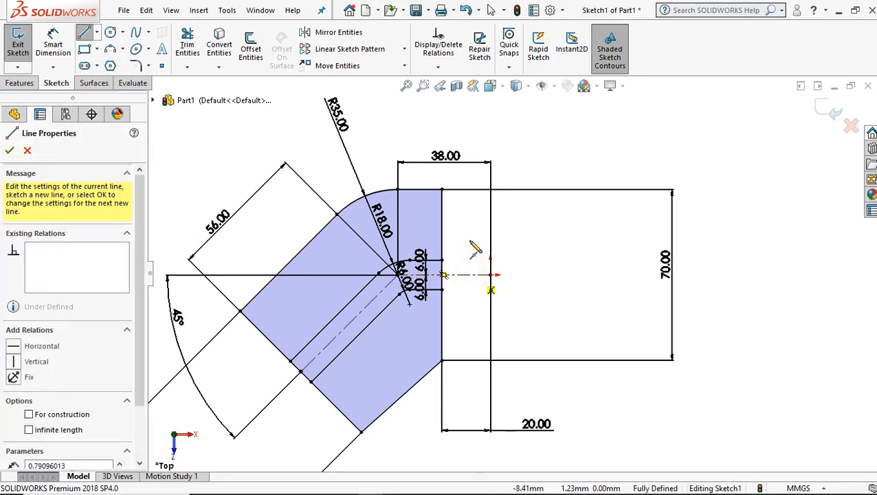
{"action": "left_click", "coordinate": [472, 241]}
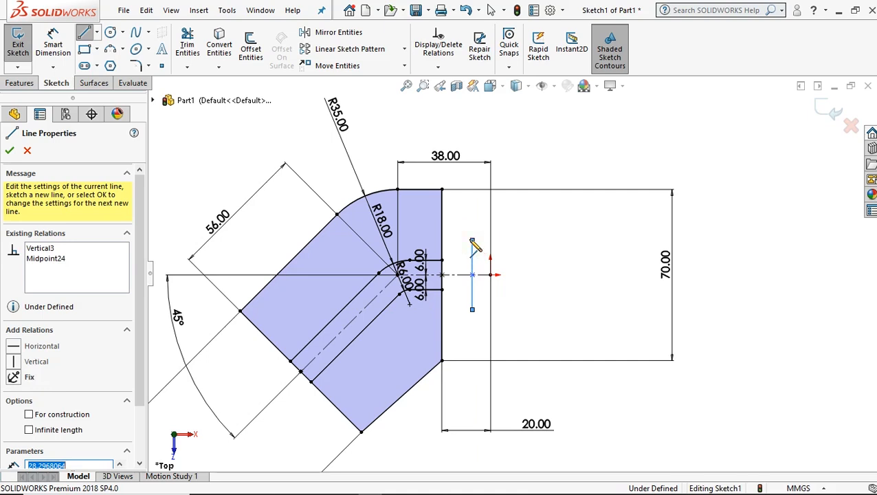
Dimension the length of the short vertical line near the origin as 20 mm.
{"action": "left_click", "coordinate": [53, 48]}
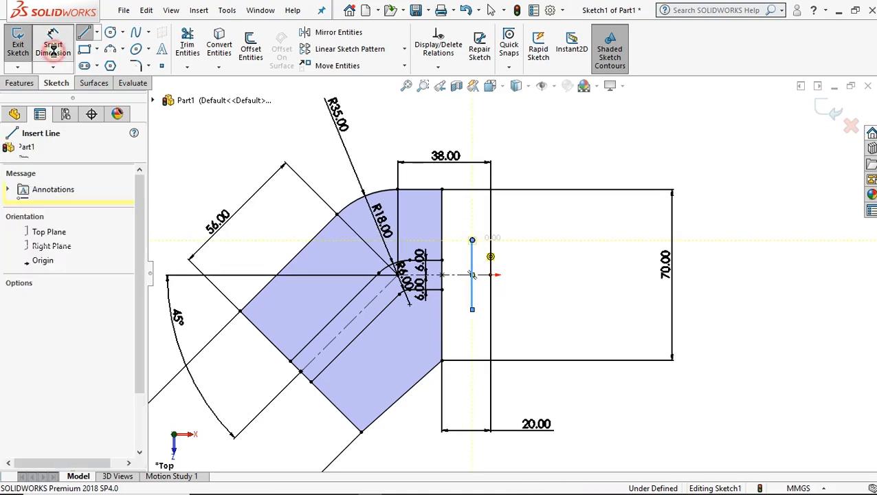
{"action": "left_click", "coordinate": [473, 259]}
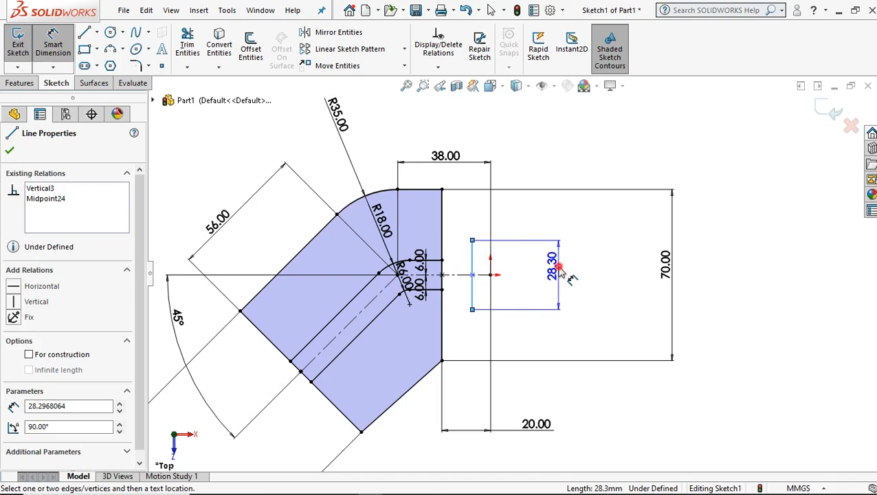
{"action": "left_click", "coordinate": [561, 273]}
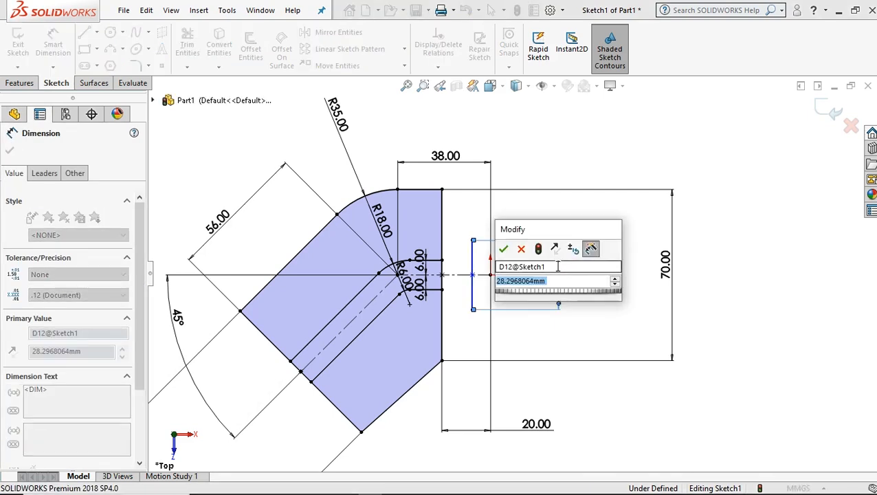
{"action": "type", "text": "3"}
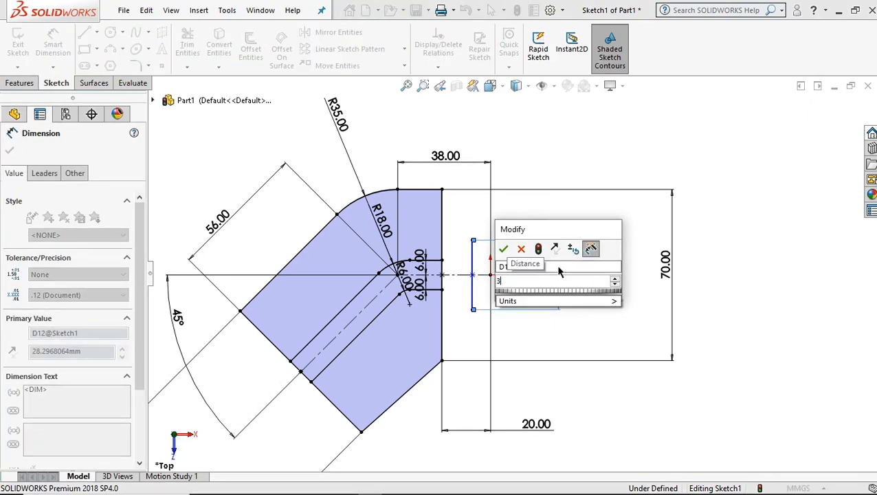
{"action": "key", "text": "Return"}
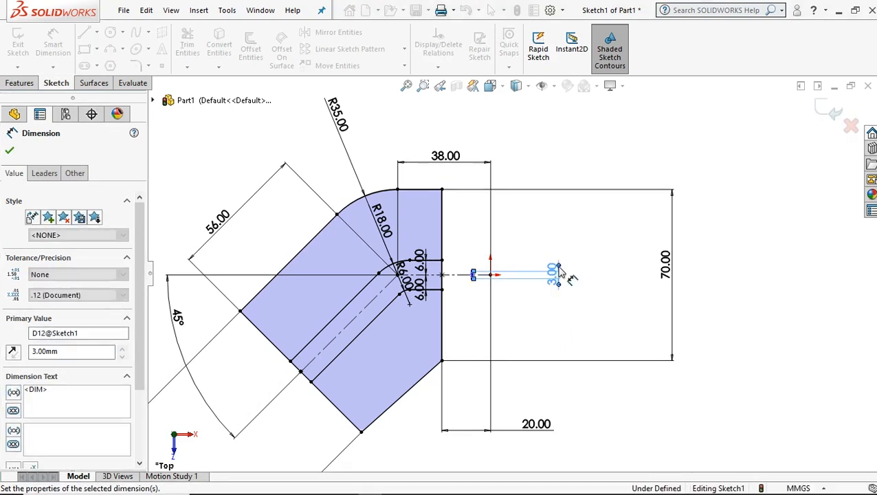
{"action": "scroll", "coordinate": [559, 273], "scroll_direction": "down", "scroll_amount": 3}
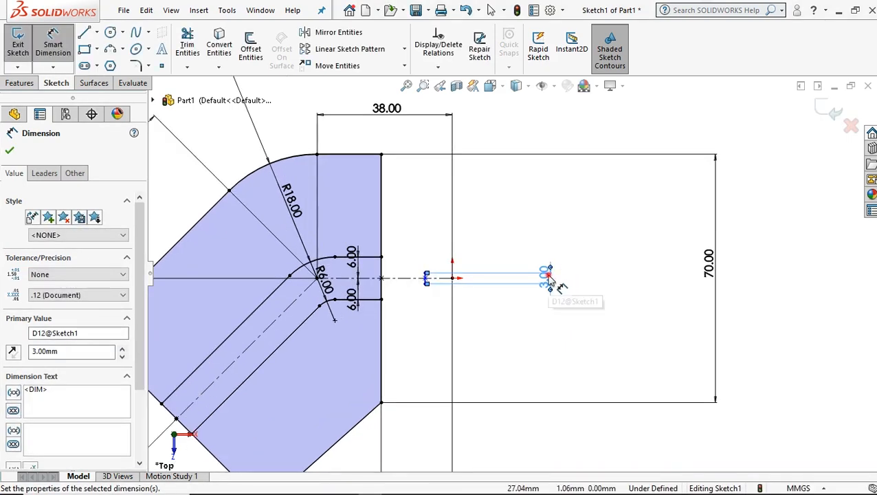
{"action": "double_click", "coordinate": [546, 277]}
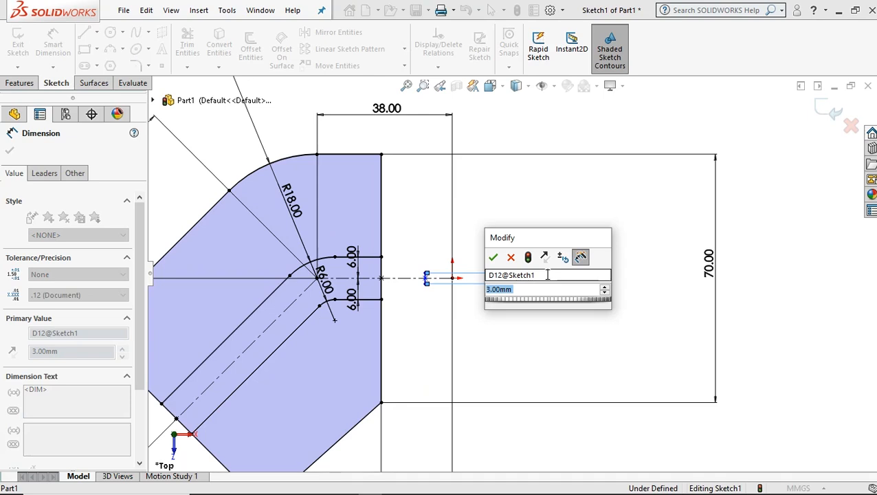
{"action": "type", "text": "20"}
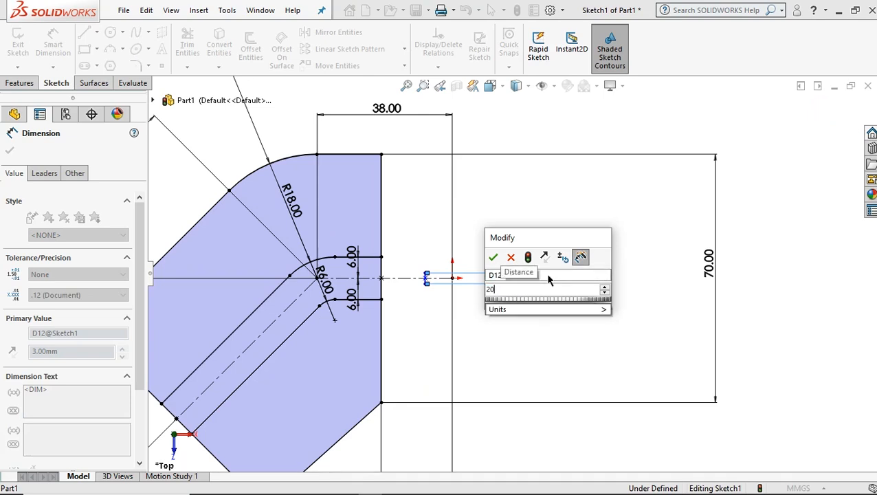
{"action": "left_click", "coordinate": [494, 259]}
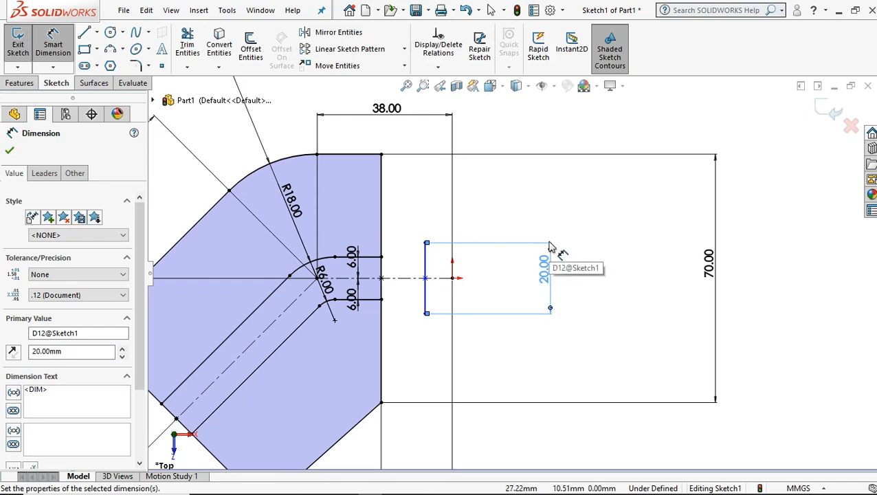
Dimension the horizontal distance between the short vertical line's midpoint and the origin as 3 mm.
{"action": "left_click", "coordinate": [451, 279]}
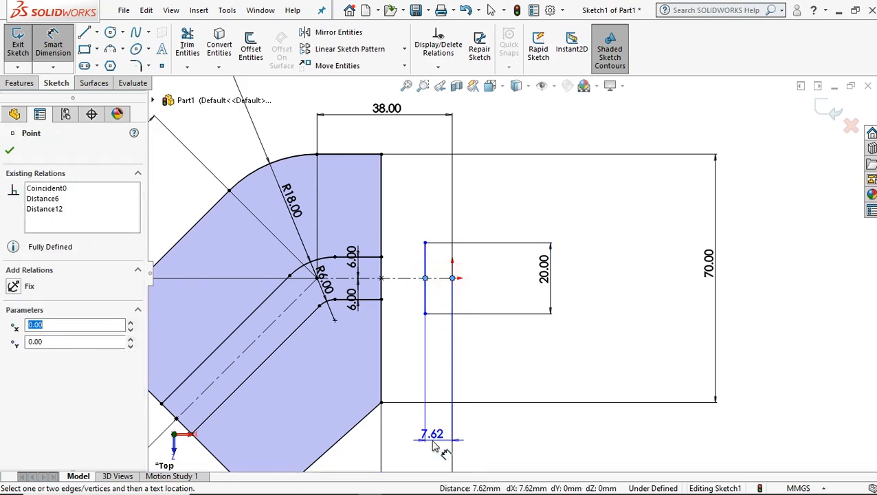
{"action": "left_click", "coordinate": [441, 441]}
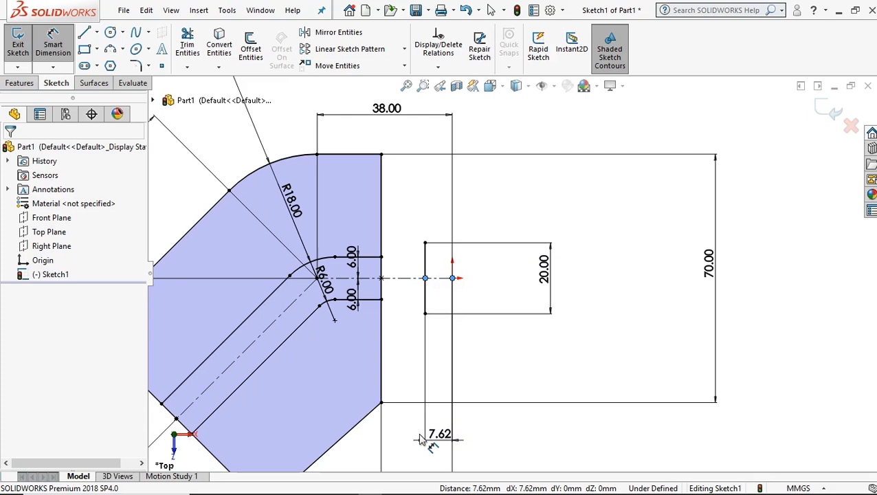
{"action": "type", "text": "3"}
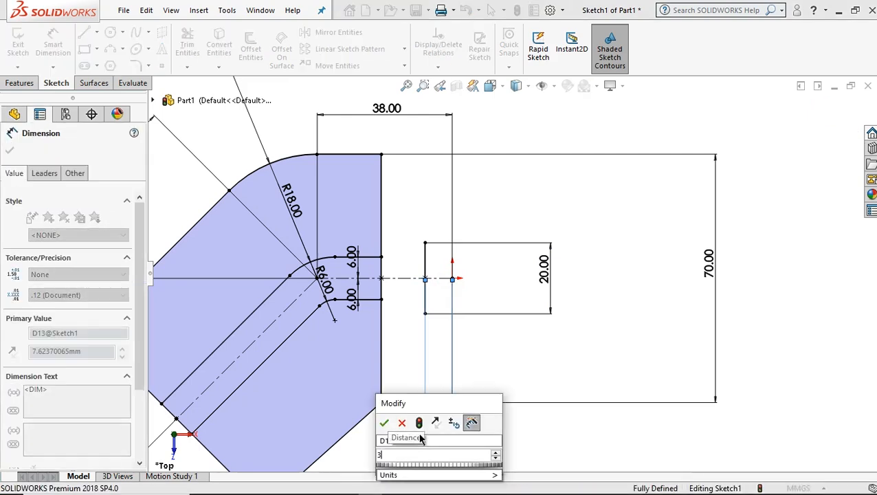
{"action": "key", "text": "Return"}
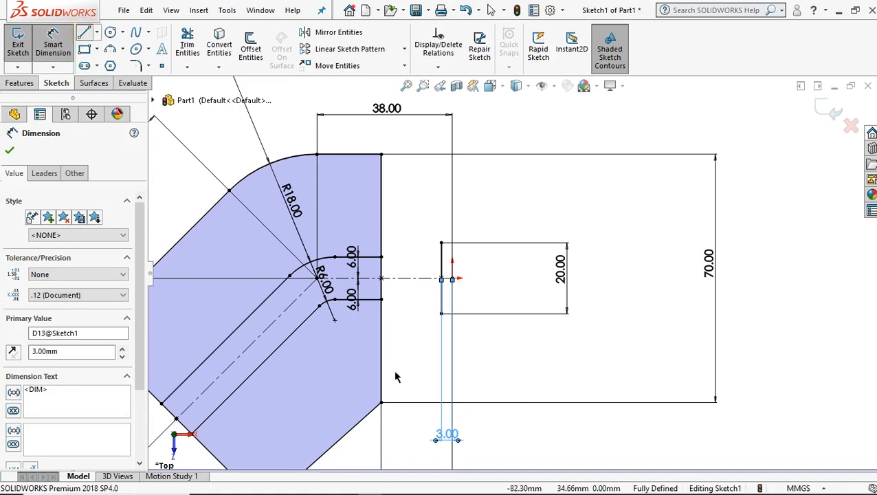
Sketch connected lines from the 20 mm line's lower endpoint: 3 mm right, 25 mm down, and 20 mm left to the outline's lower corner.
{"action": "key", "text": "l"}
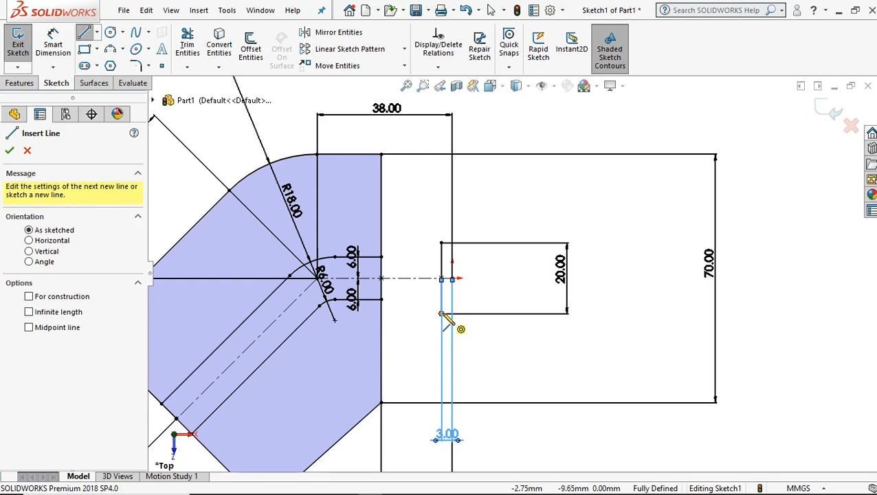
{"action": "left_click", "coordinate": [440, 313]}
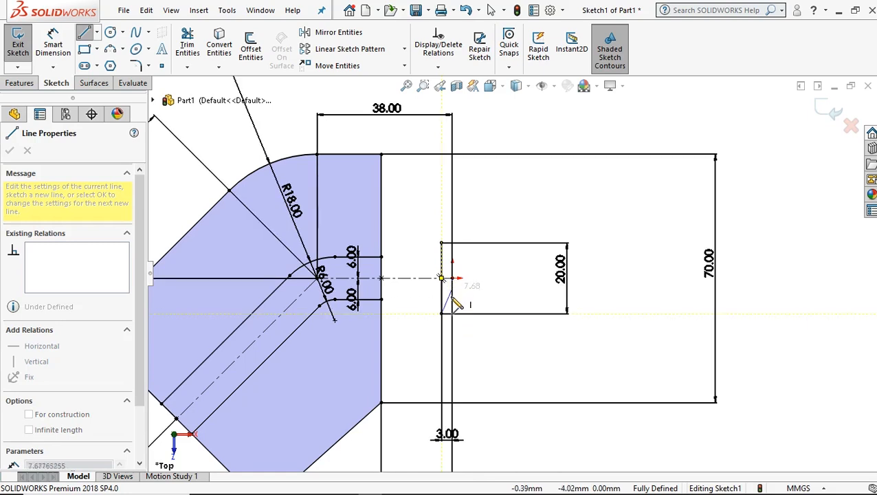
{"action": "left_click", "coordinate": [452, 313]}
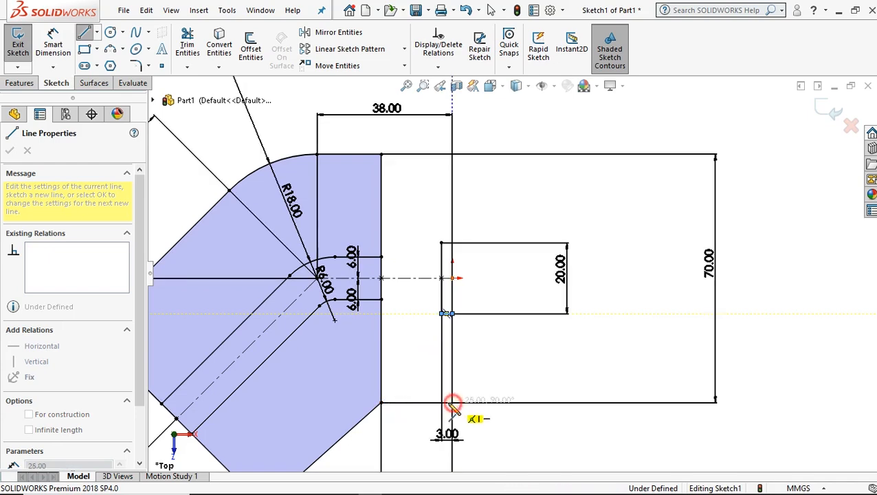
{"action": "left_click", "coordinate": [451, 402]}
{"action": "left_click", "coordinate": [382, 403]}
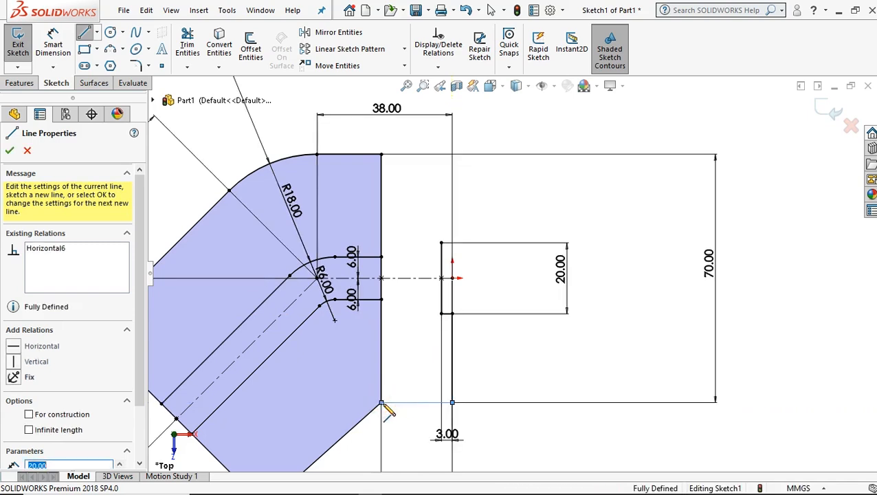
{"action": "right_click", "coordinate": [411, 332]}
{"action": "left_click", "coordinate": [444, 339]}
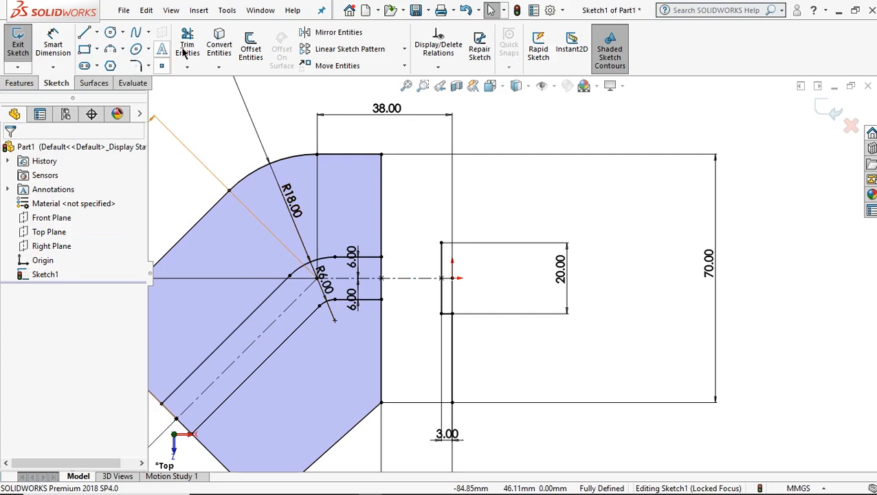
Mirror the 20 mm, 25 mm and 3 mm connected lines about the horizontal centerline, keeping the originals.
{"action": "left_click", "coordinate": [320, 36]}
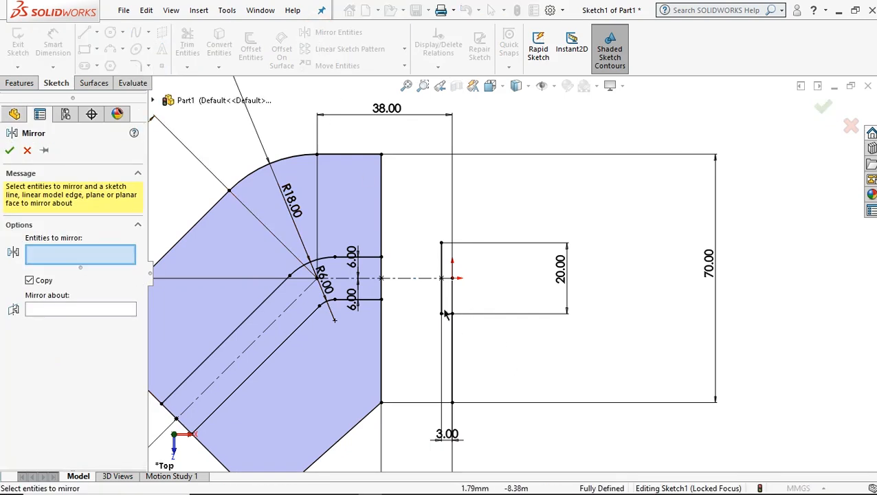
{"action": "left_click", "coordinate": [63, 308]}
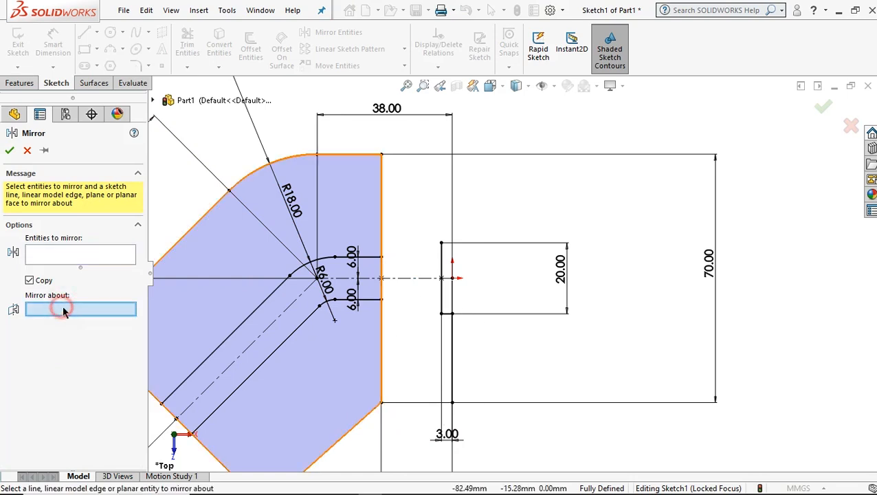
{"action": "left_click", "coordinate": [411, 278]}
{"action": "left_click", "coordinate": [76, 256]}
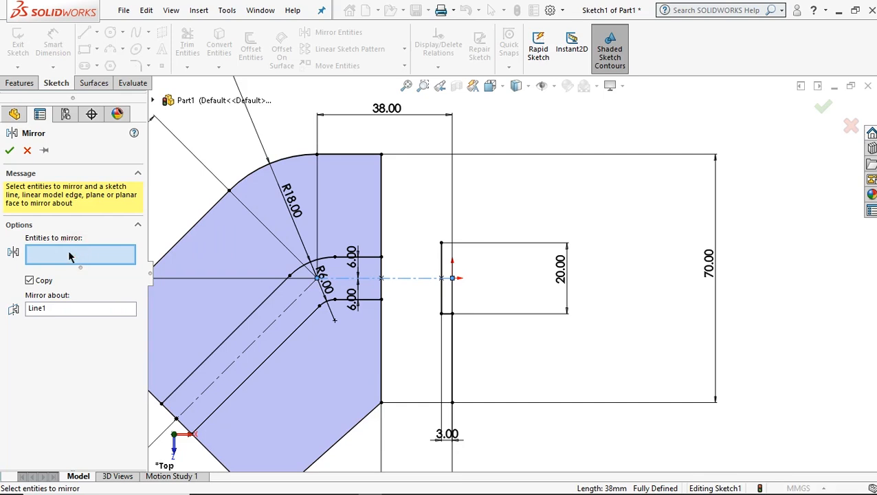
{"action": "left_click", "coordinate": [413, 402]}
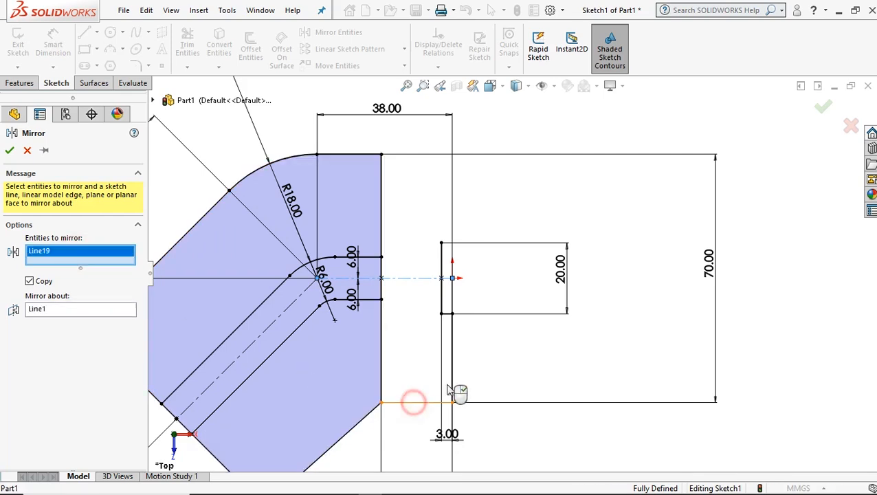
{"action": "left_click", "coordinate": [453, 356]}
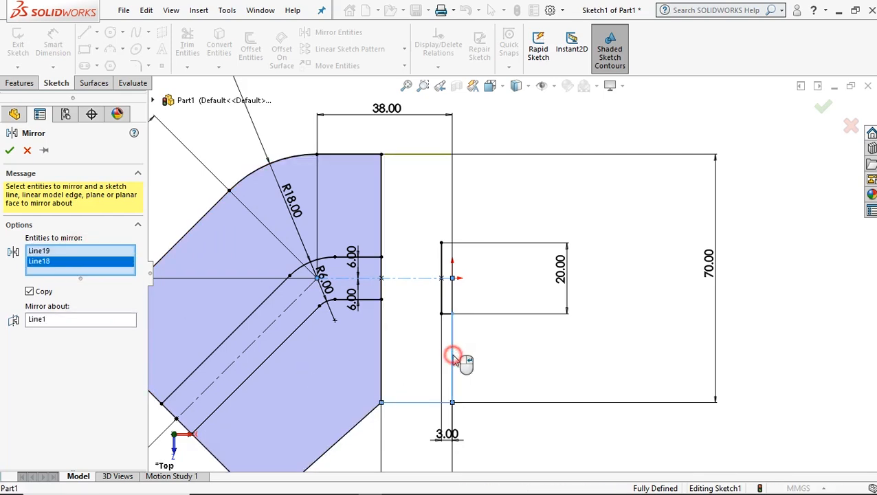
{"action": "left_click", "coordinate": [447, 315]}
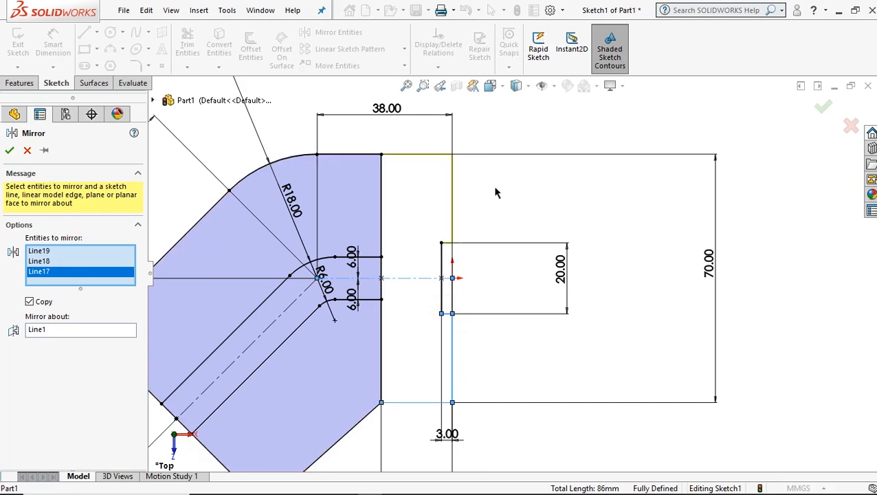
{"action": "left_click", "coordinate": [9, 152]}
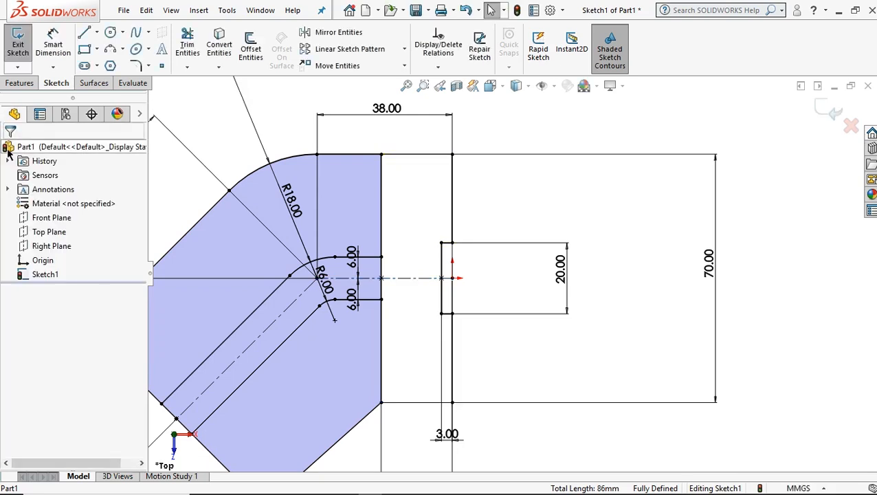
Extrude the two body regions on either side of the bent wall profile to a depth of 12 mm.
{"action": "key", "text": "f"}
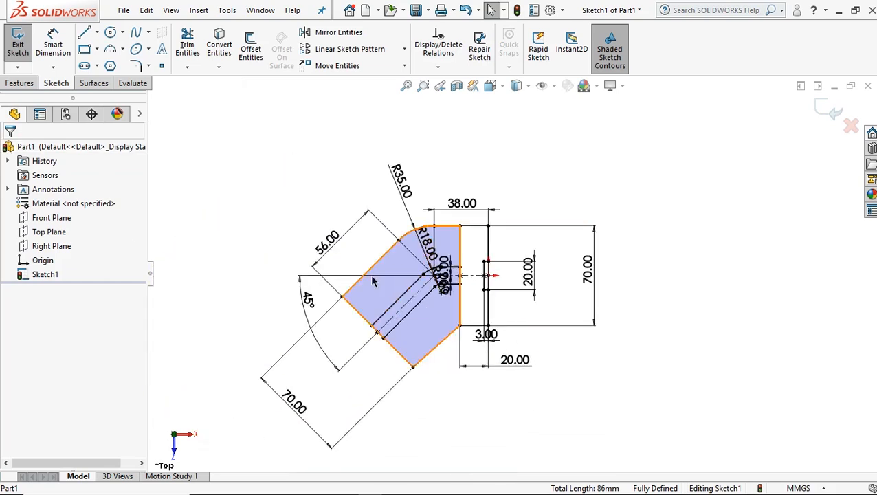
{"action": "scroll", "coordinate": [483, 351], "scroll_direction": "down", "scroll_amount": 1}
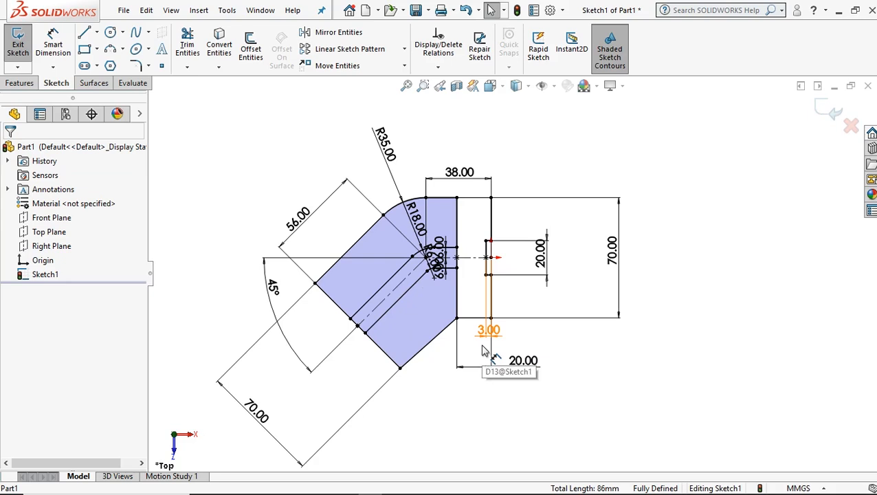
{"action": "mouse_move", "coordinate": [472, 344]}
{"action": "middle_mouse_down"}
{"action": "mouse_move", "coordinate": [428, 256]}
{"action": "mouse_move", "coordinate": [447, 292]}
{"action": "middle_mouse_up"}
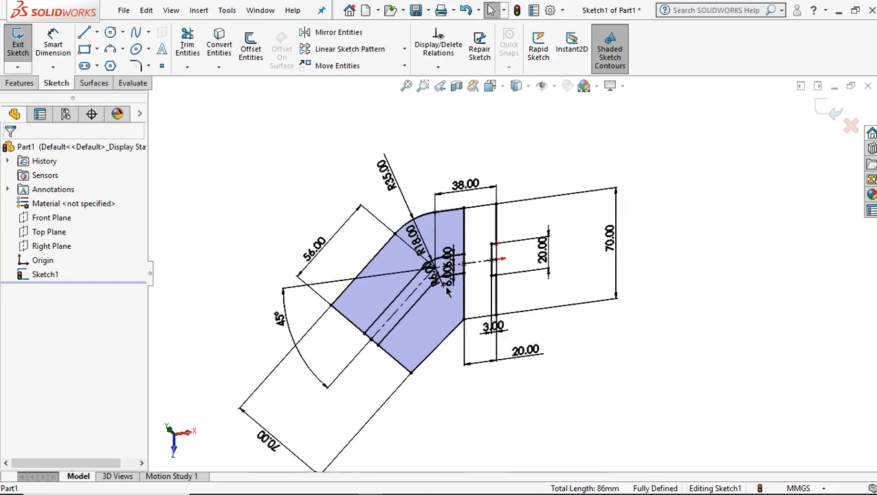
{"action": "key", "text": "ctrl+7"}
{"action": "scroll", "coordinate": [623, 261], "scroll_direction": "down", "scroll_amount": 5}
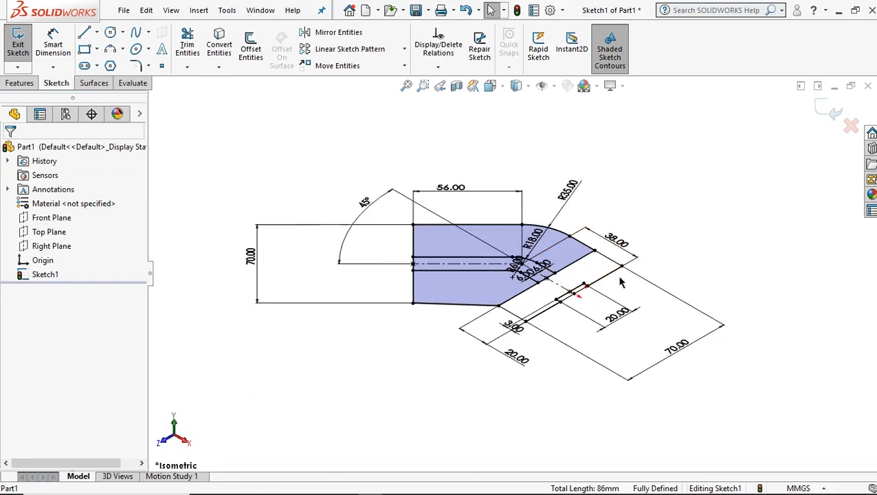
{"action": "scroll", "coordinate": [621, 279], "scroll_direction": "down", "scroll_amount": 1}
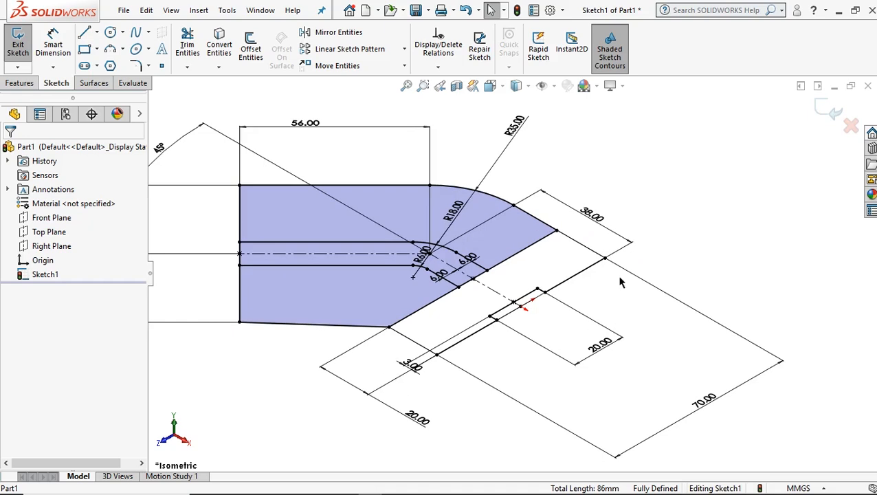
{"action": "left_click", "coordinate": [12, 85]}
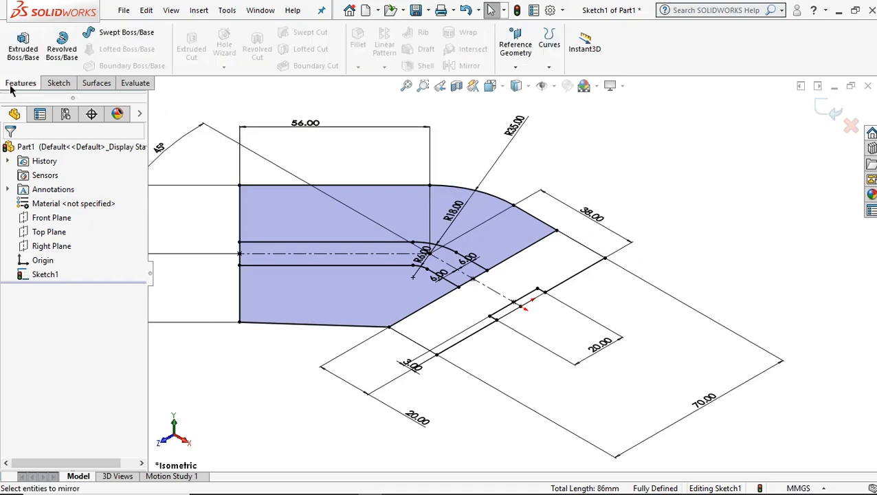
{"action": "left_click", "coordinate": [24, 48]}
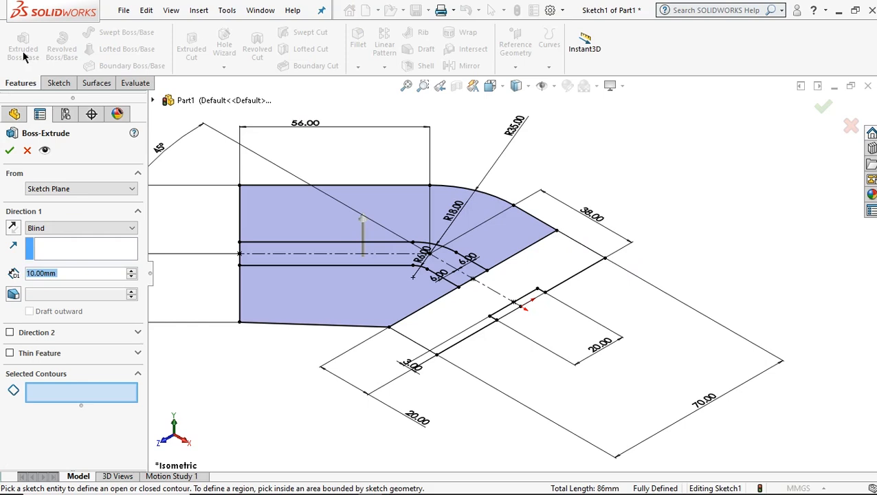
{"action": "left_click", "coordinate": [312, 301]}
{"action": "type", "text": "12"}
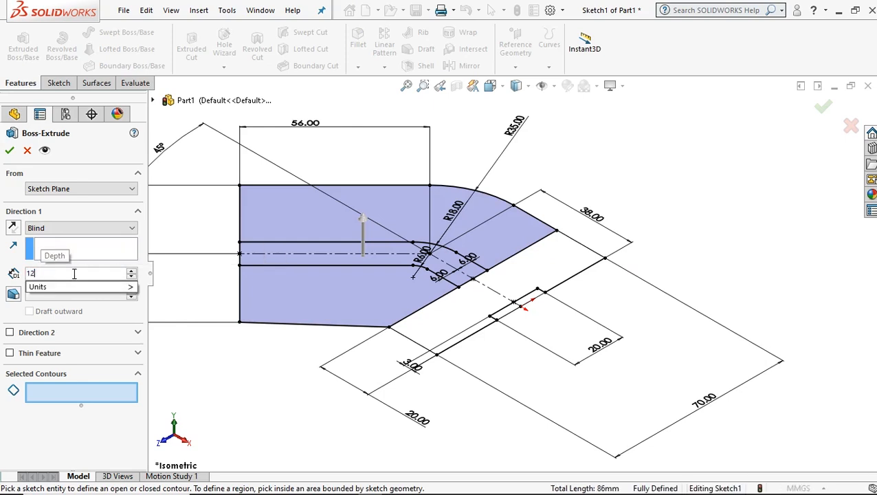
{"action": "left_click", "coordinate": [281, 230]}
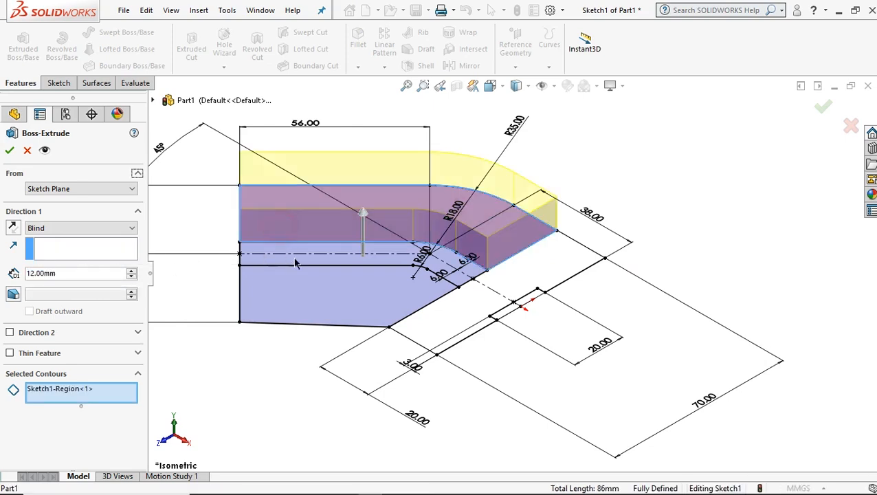
{"action": "left_click", "coordinate": [315, 303]}
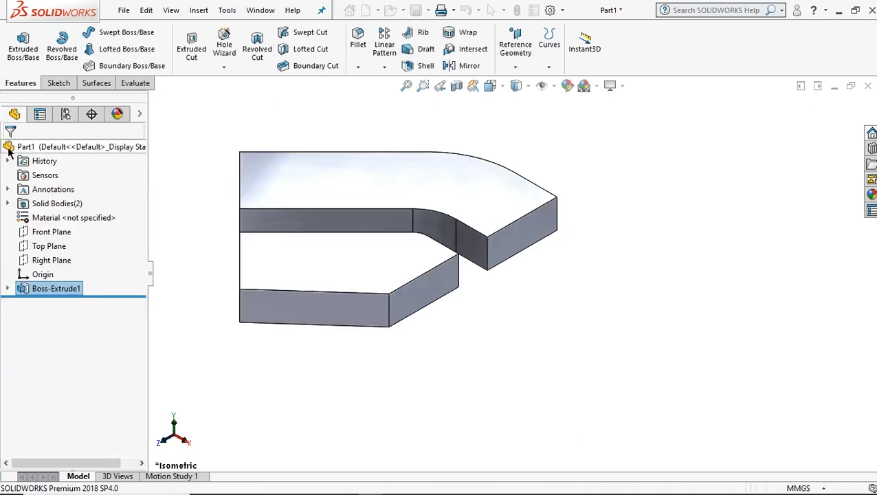
Reuse the first extrusion's sketch to extrude the bent wall region 46+12 mm upward, merging it with the base.
{"action": "left_click", "coordinate": [7, 288]}
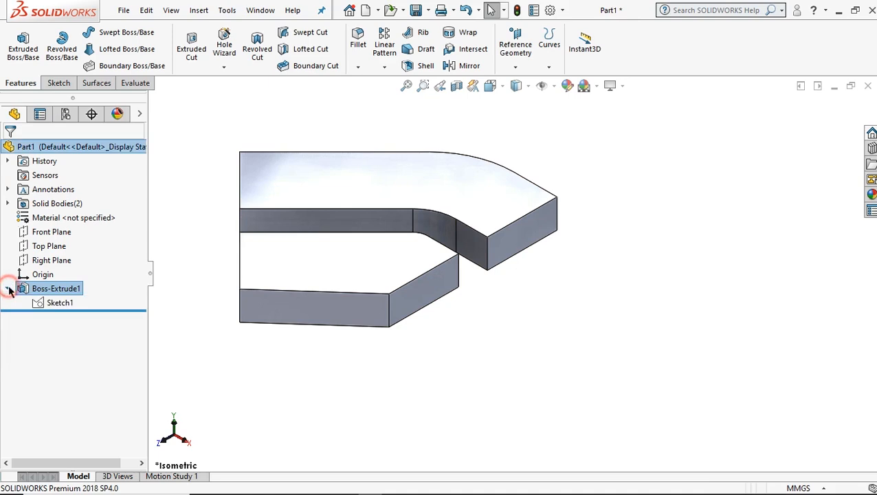
{"action": "left_click", "coordinate": [55, 303]}
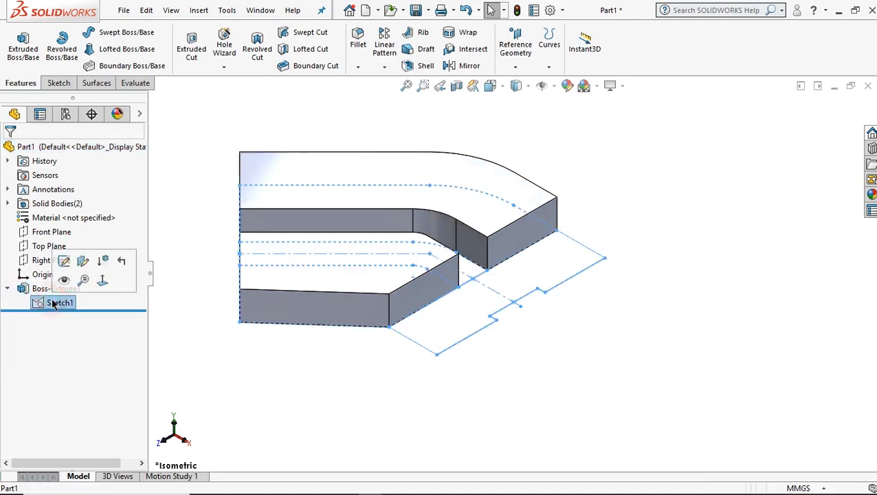
{"action": "left_click", "coordinate": [23, 45]}
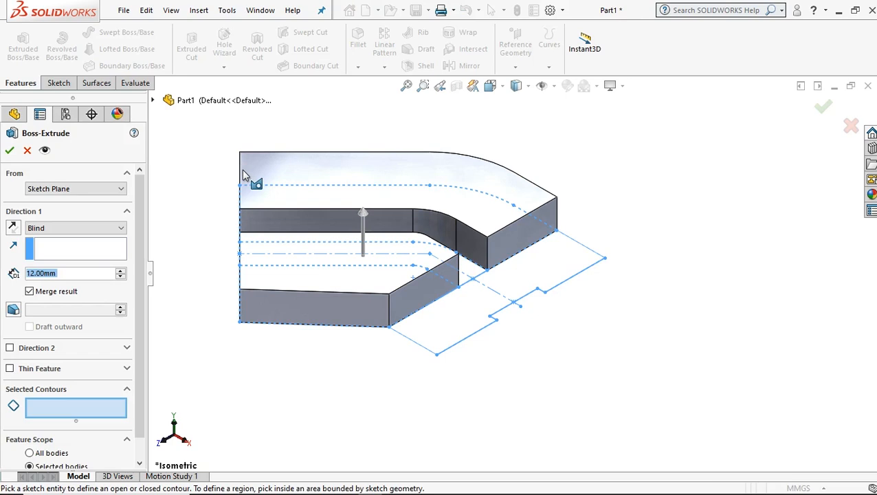
{"action": "left_click", "coordinate": [474, 274]}
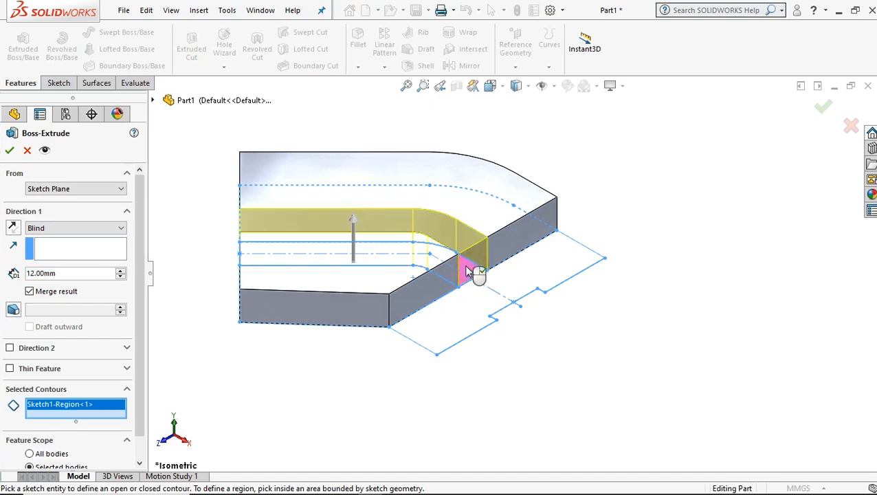
{"action": "left_click", "coordinate": [74, 274]}
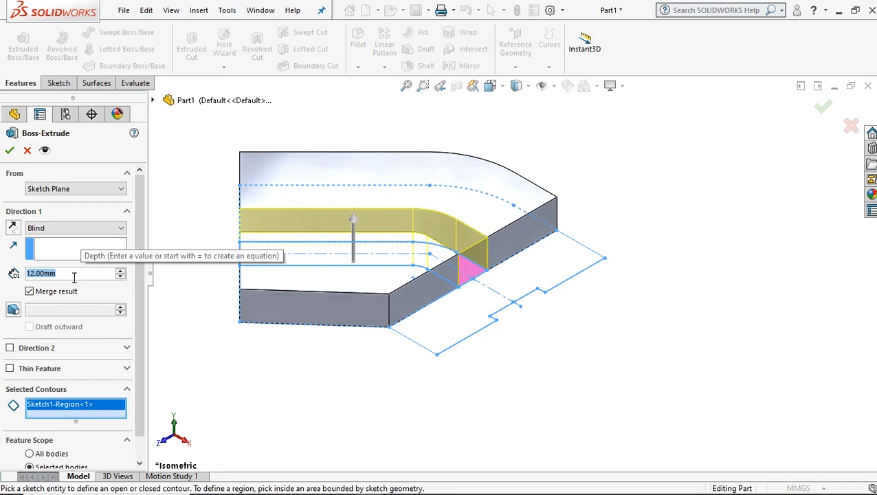
{"action": "type", "text": "46"}
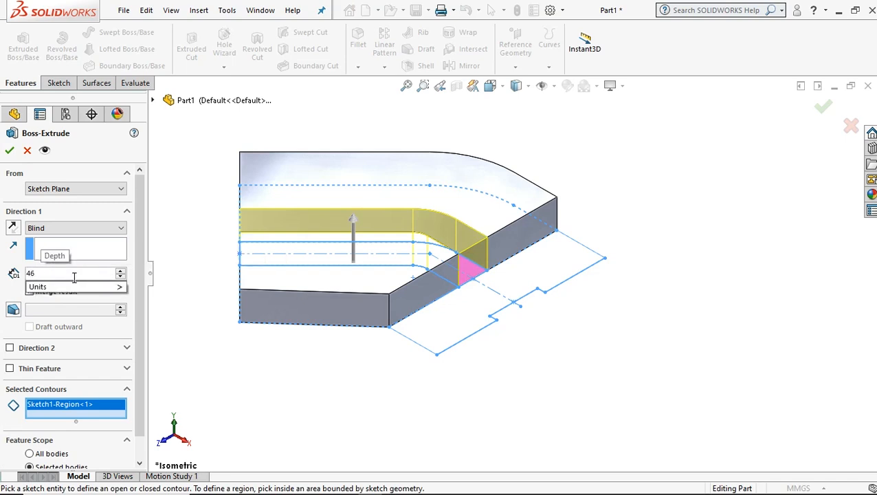
{"action": "type", "text": "+12"}
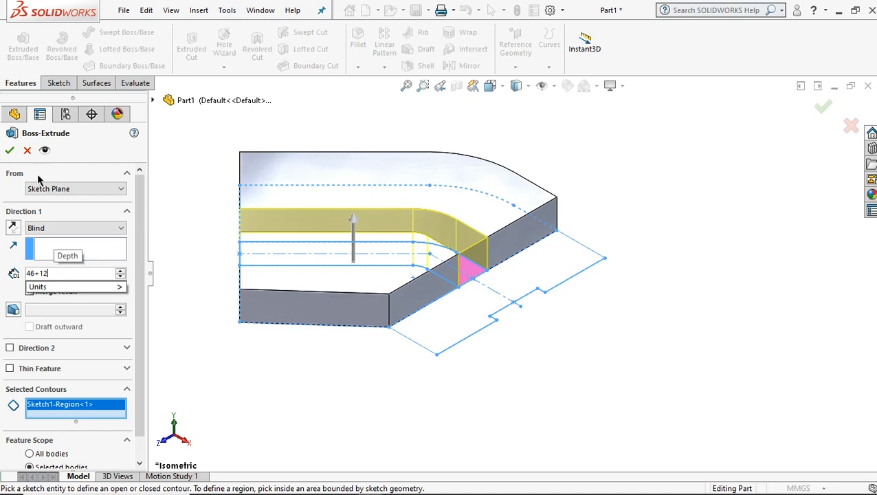
{"action": "key", "text": "Return"}
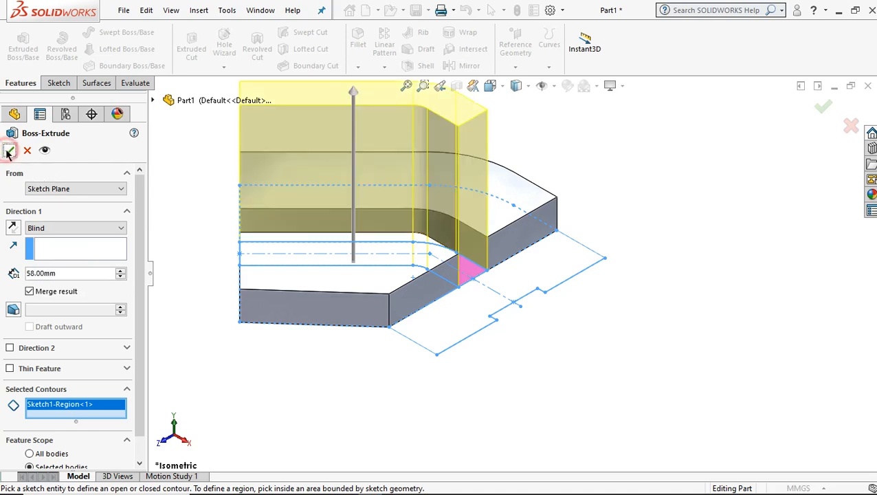
{"action": "left_click", "coordinate": [9, 150]}
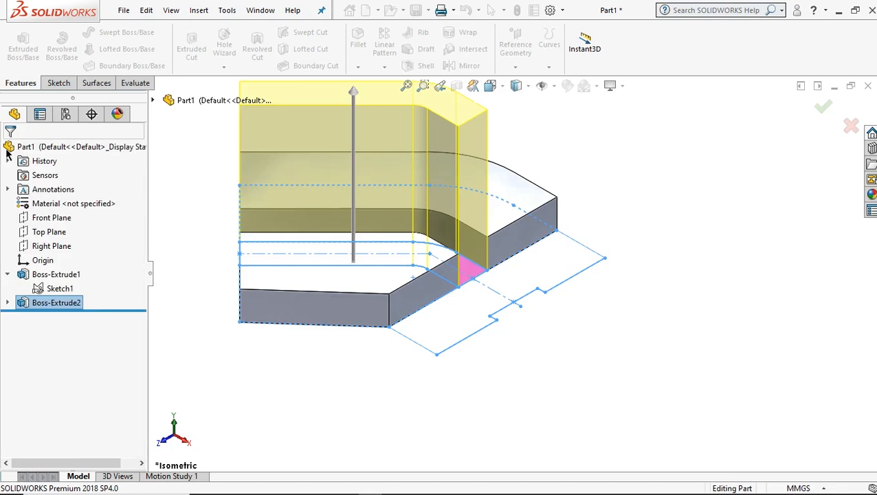
Extrude the recessed end flange region of the same sketch 70 mm, merged with the existing body.
{"action": "left_click", "coordinate": [7, 303]}
{"action": "left_click", "coordinate": [58, 320]}
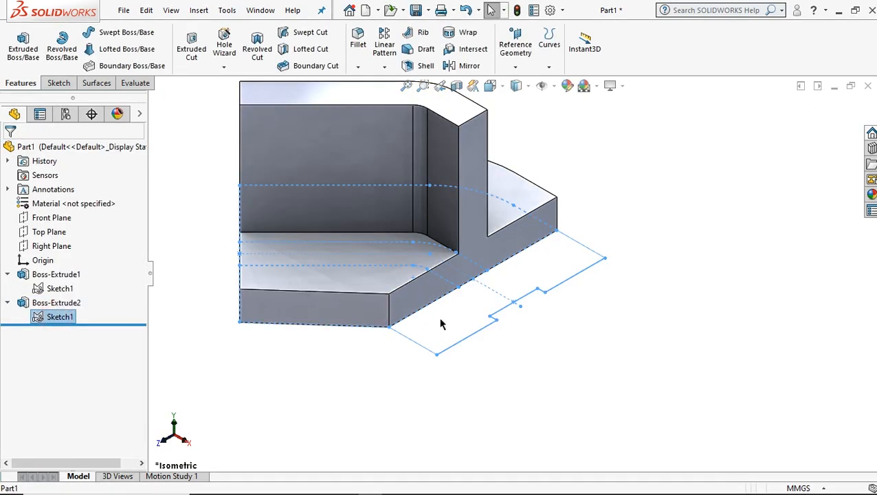
{"action": "left_click", "coordinate": [24, 55]}
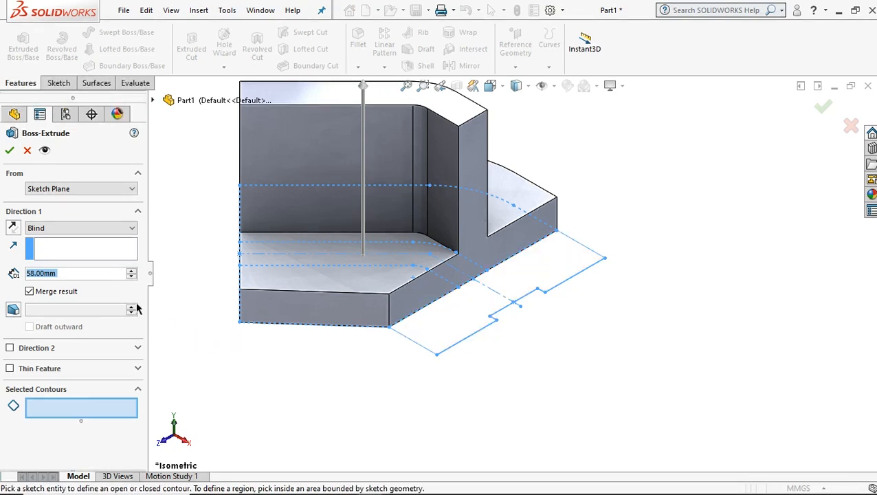
{"action": "left_click", "coordinate": [70, 275]}
{"action": "type", "text": "70"}
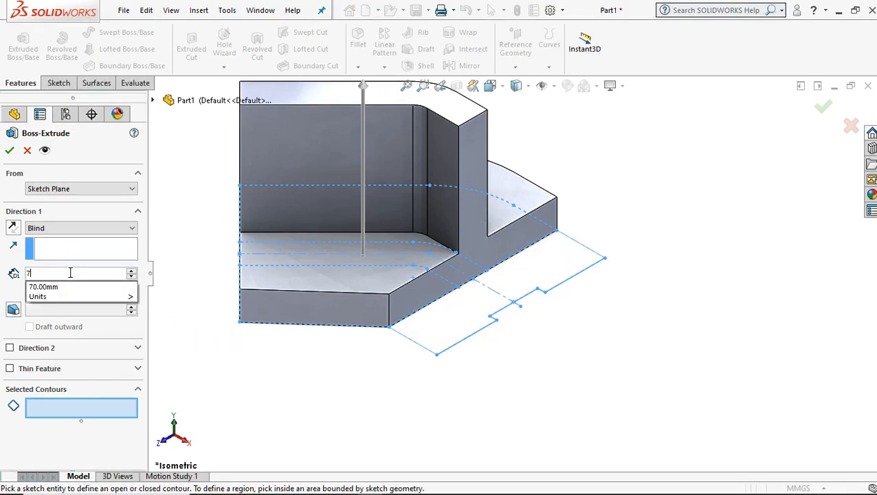
{"action": "left_click", "coordinate": [465, 332]}
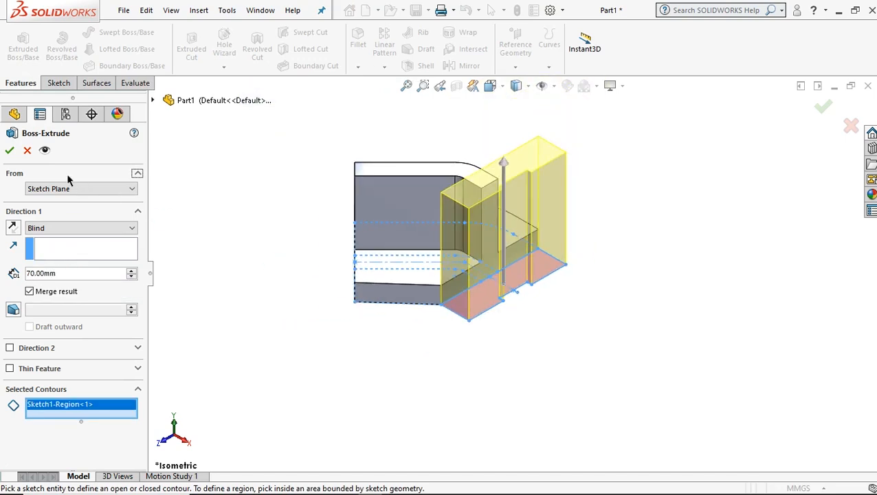
{"action": "left_click", "coordinate": [11, 152]}
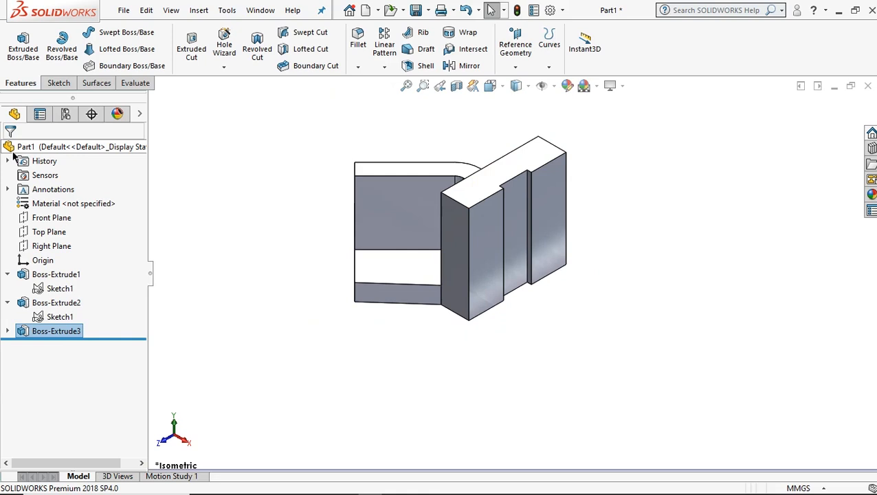
Start a sketch on the T-shaped end face of the angled arm and convert the face's edges into sketch lines.
{"action": "scroll", "coordinate": [504, 180], "scroll_direction": "down", "scroll_amount": 1}
{"action": "middle_click_drag", "start_coordinate": [465, 291], "coordinate": [506, 247]}
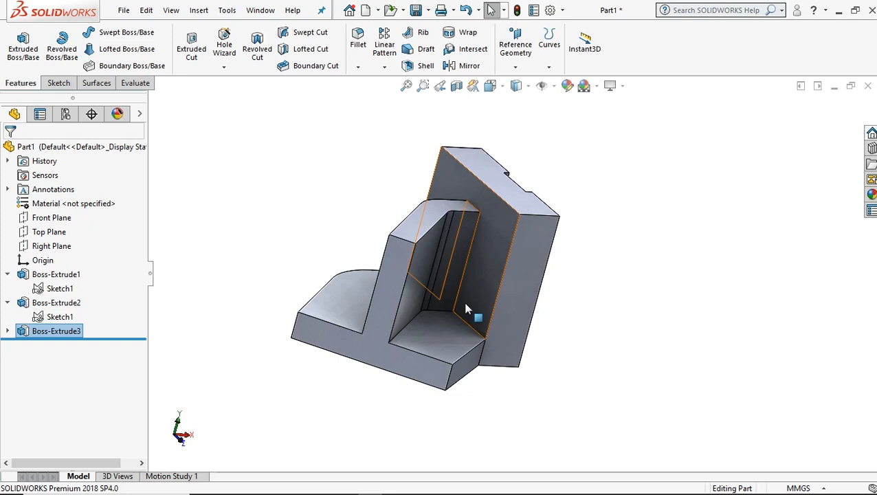
{"action": "left_click", "coordinate": [394, 290]}
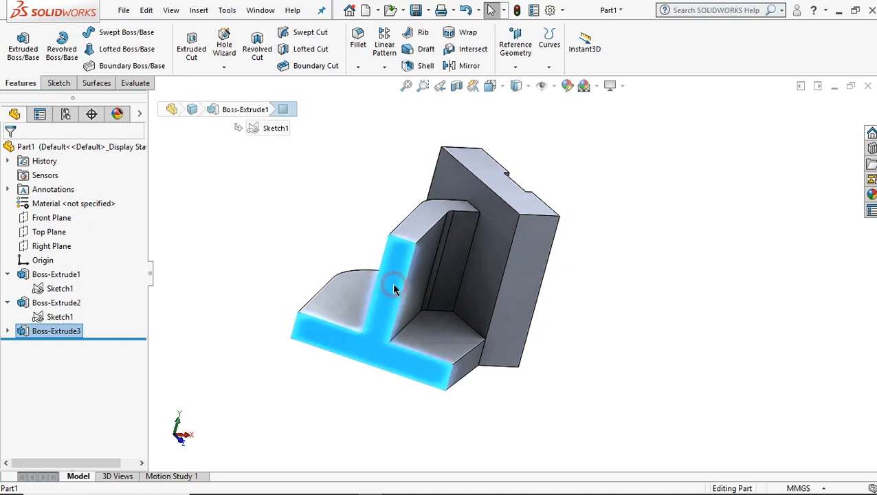
{"action": "left_click", "coordinate": [505, 251]}
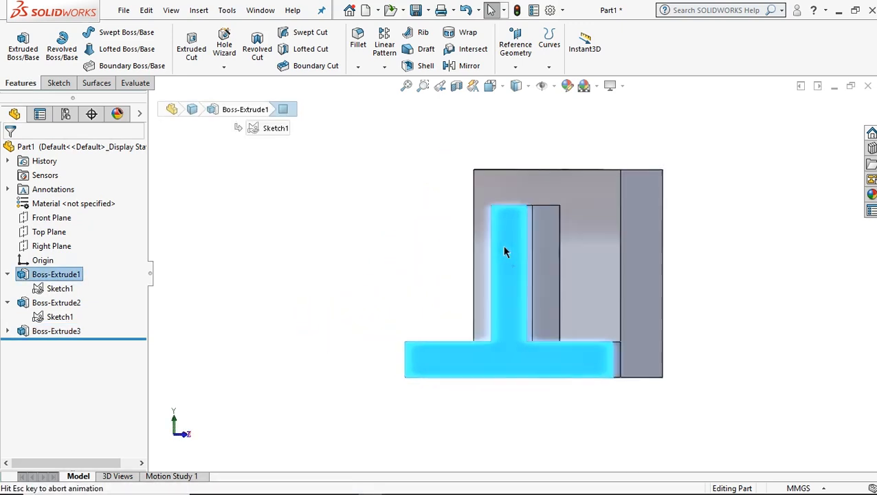
{"action": "left_click", "coordinate": [515, 266]}
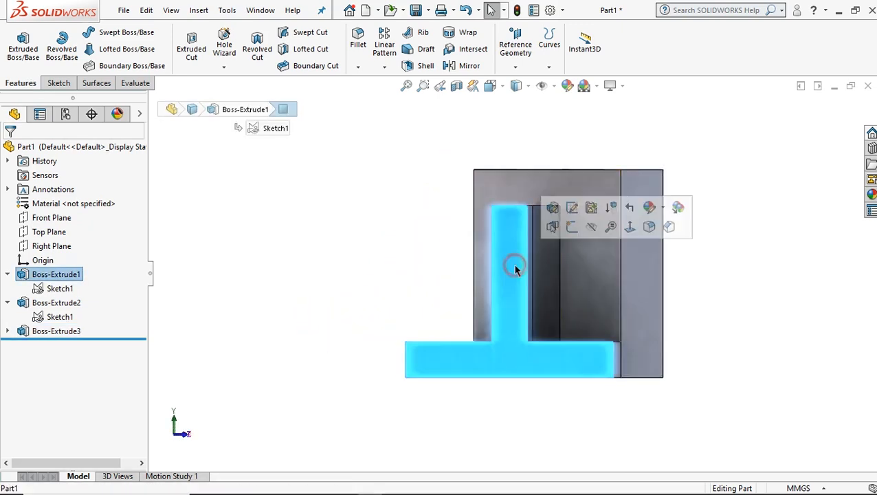
{"action": "left_click", "coordinate": [571, 228]}
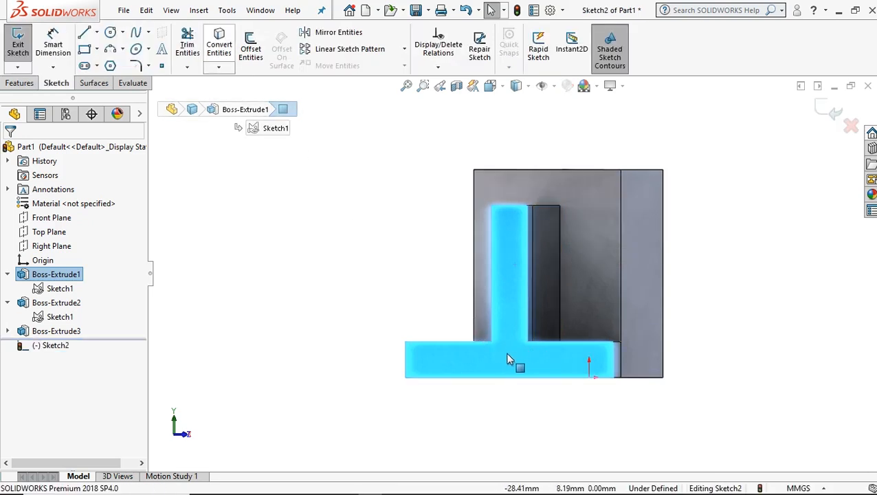
{"action": "left_click", "coordinate": [220, 49]}
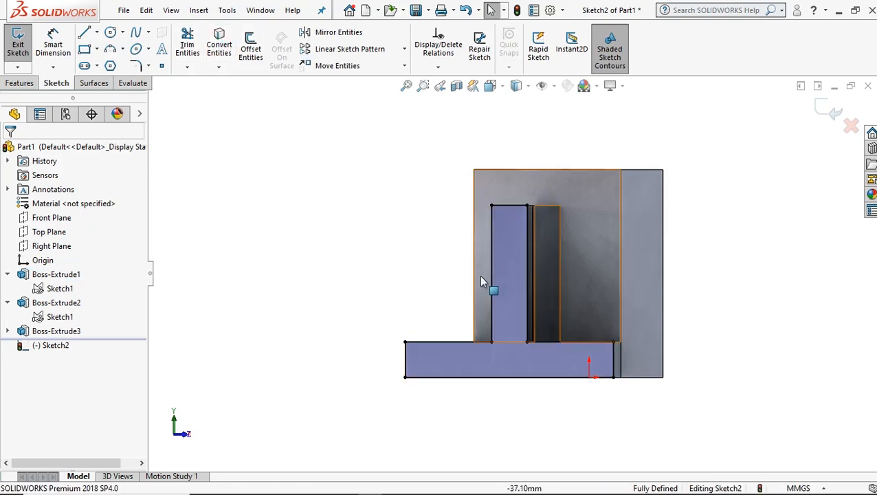
Trim away the converted lines around the upright wall and along the base's top edge, keeping the base's side and bottom lines.
{"action": "scroll", "coordinate": [696, 237], "scroll_direction": "down", "scroll_amount": 2}
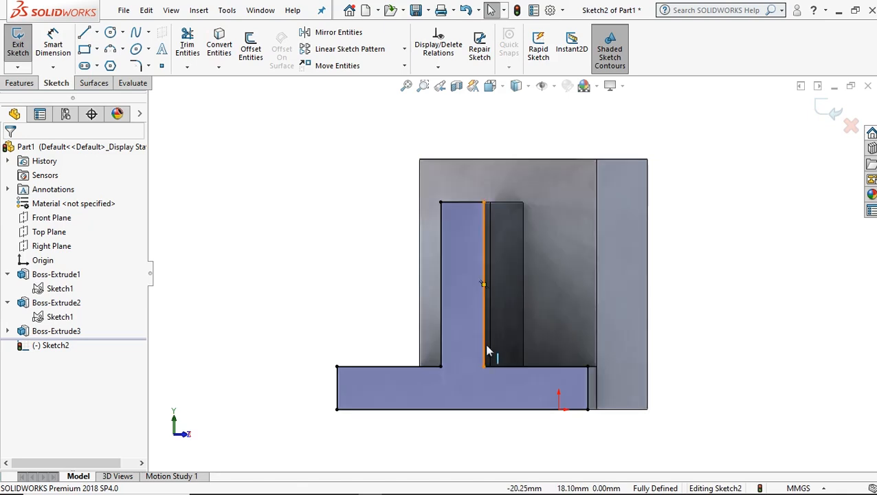
{"action": "left_click", "coordinate": [187, 45]}
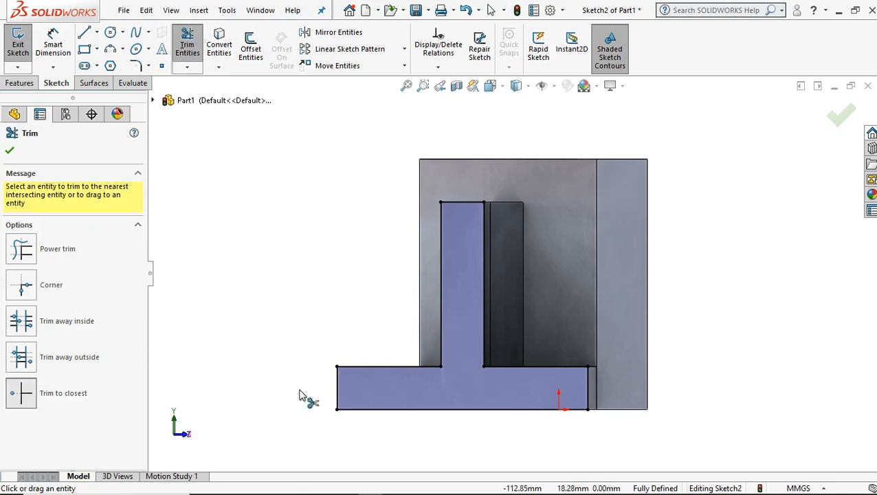
{"action": "left_click", "coordinate": [395, 371]}
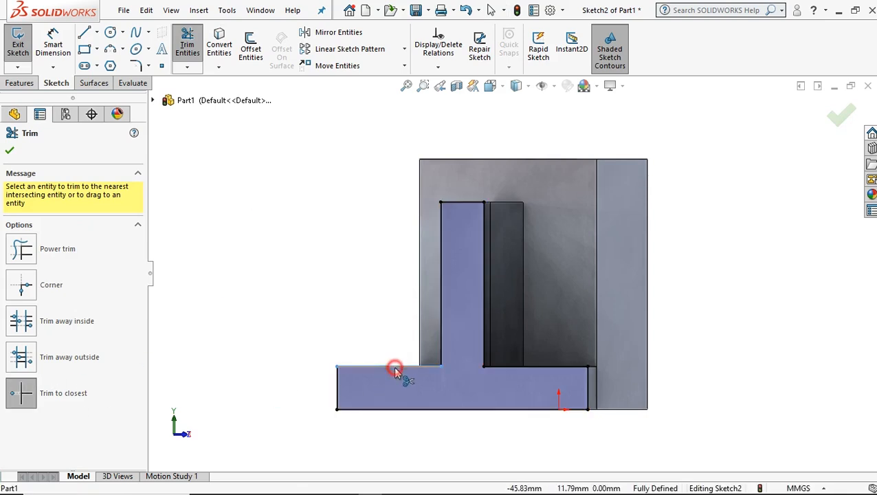
{"action": "left_click", "coordinate": [441, 332]}
{"action": "left_click", "coordinate": [460, 204]}
{"action": "left_click", "coordinate": [482, 253]}
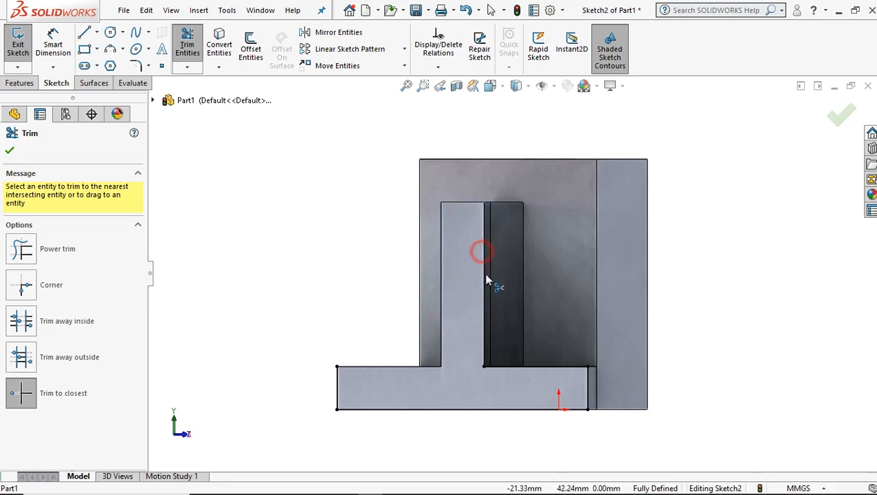
{"action": "left_click", "coordinate": [539, 366]}
Sketch a circle centred on the upright wall, vertically above the base's bottom-edge midpoint, and set its diameter to 38 mm.
{"action": "left_click", "coordinate": [110, 35]}
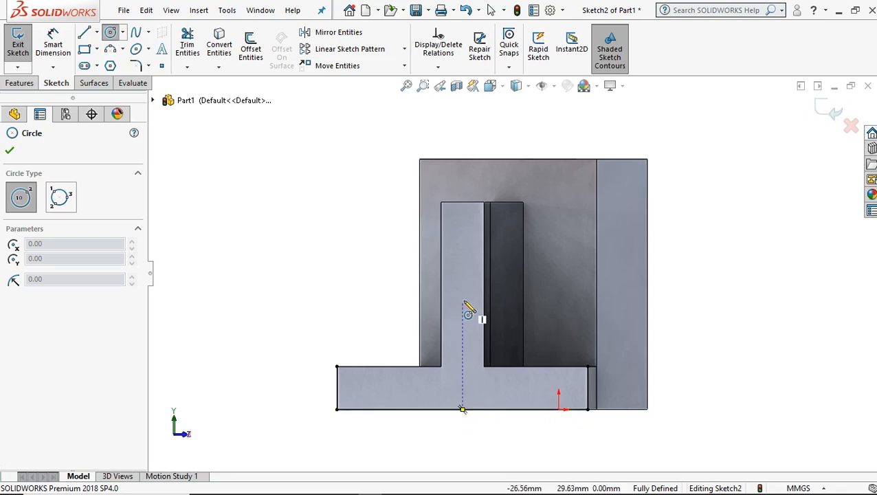
{"action": "left_click", "coordinate": [463, 270]}
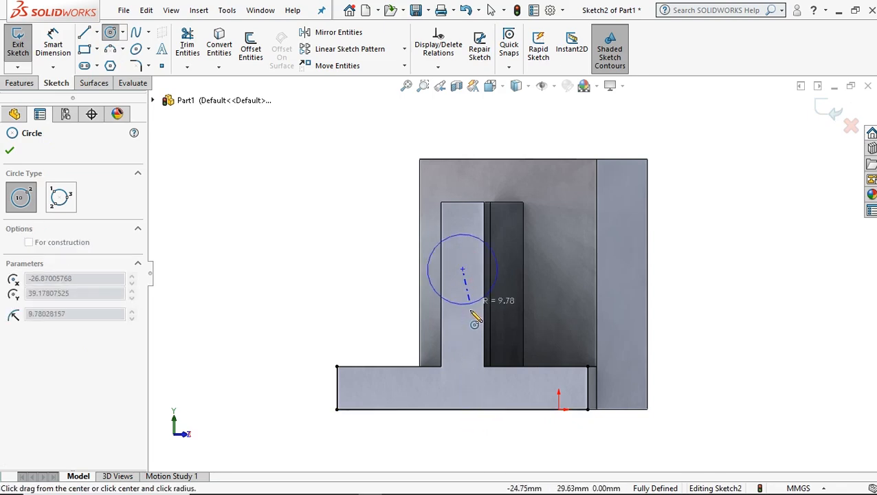
{"action": "left_click", "coordinate": [472, 334]}
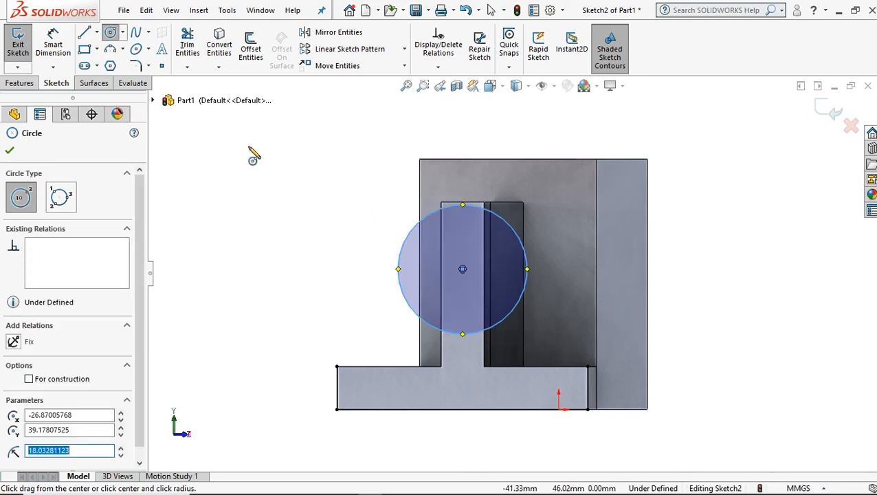
{"action": "left_click", "coordinate": [53, 42]}
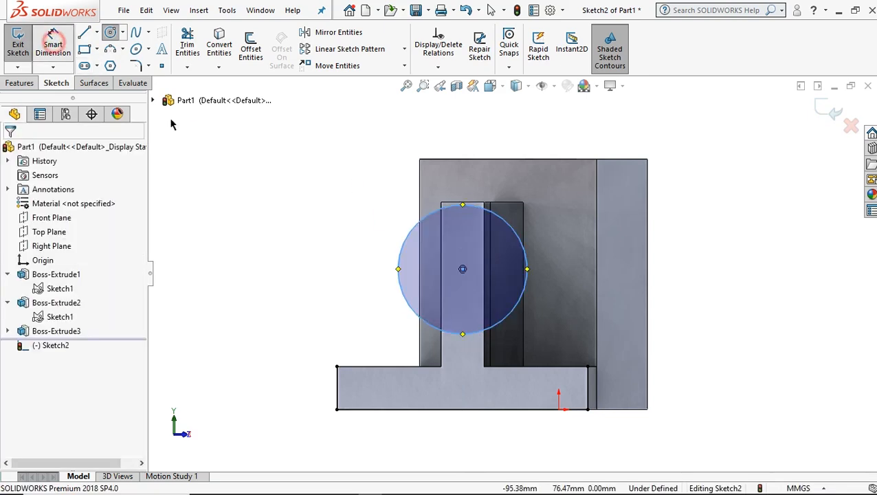
{"action": "left_click", "coordinate": [407, 239]}
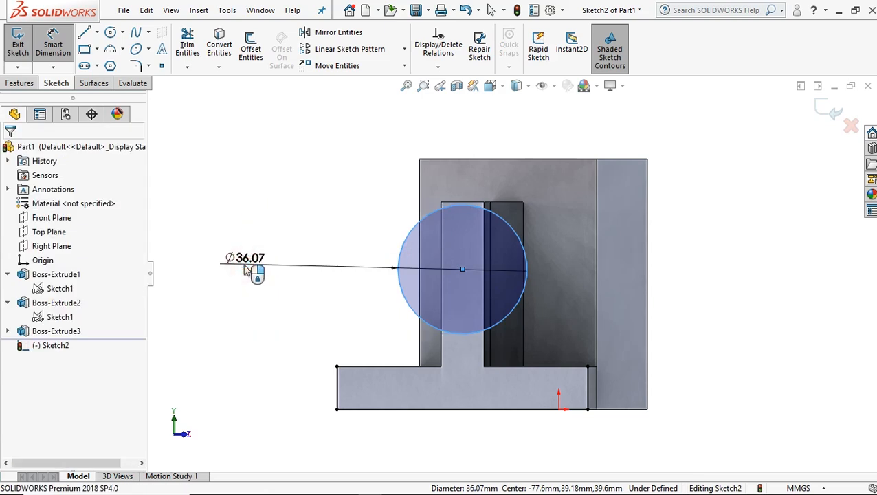
{"action": "left_click", "coordinate": [246, 269]}
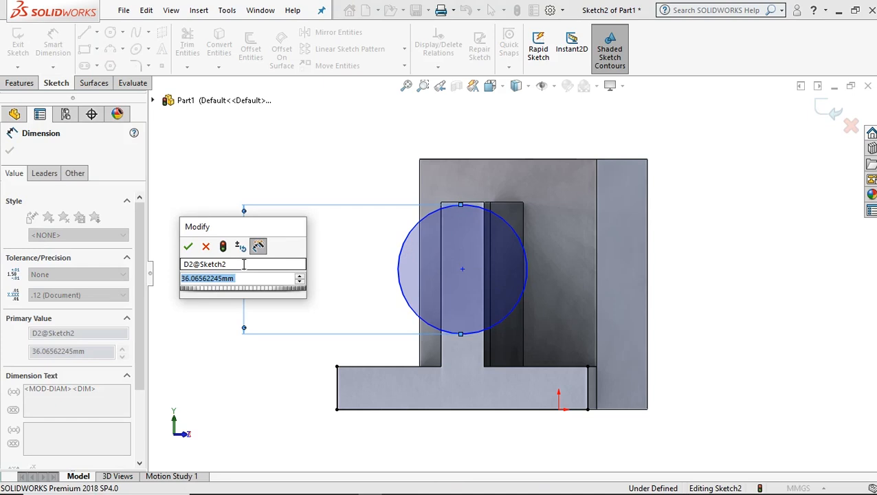
{"action": "type", "text": "38"}
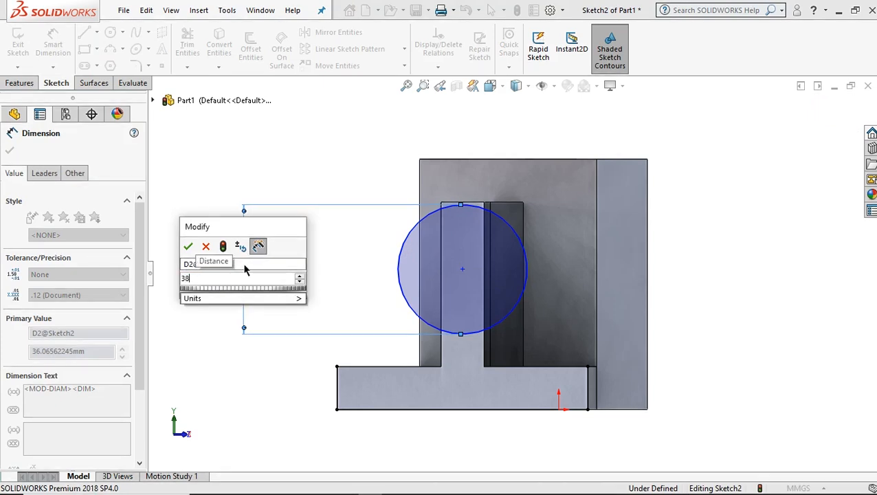
{"action": "key", "text": "Return"}
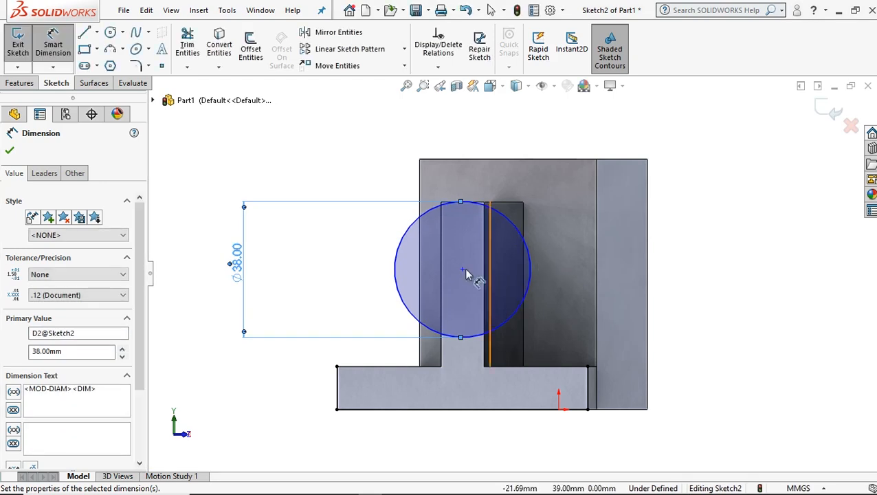
Dimension the circle's centre 38 mm above the bottom line of the base.
{"action": "left_click", "coordinate": [449, 410]}
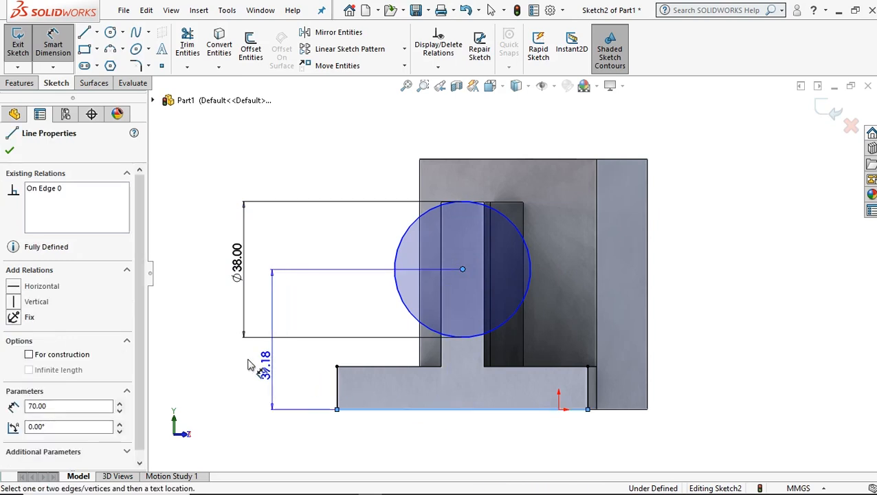
{"action": "left_click", "coordinate": [233, 363]}
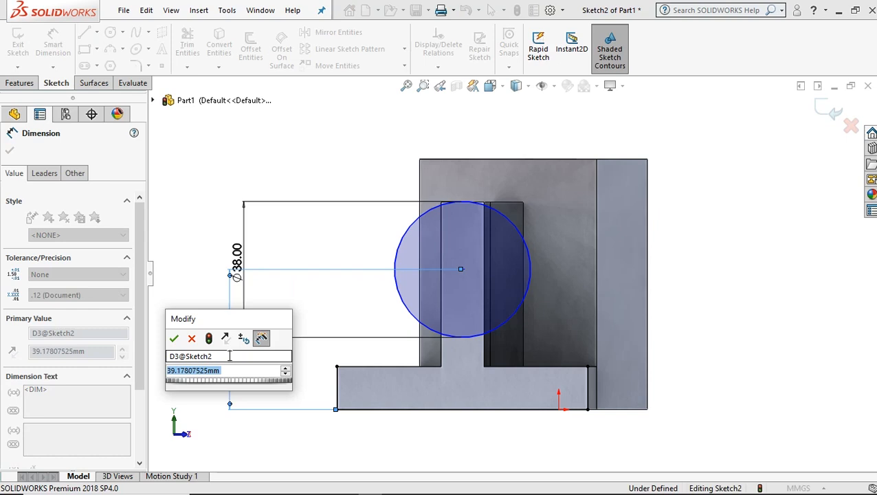
{"action": "type", "text": "38"}
{"action": "key", "text": "Return"}
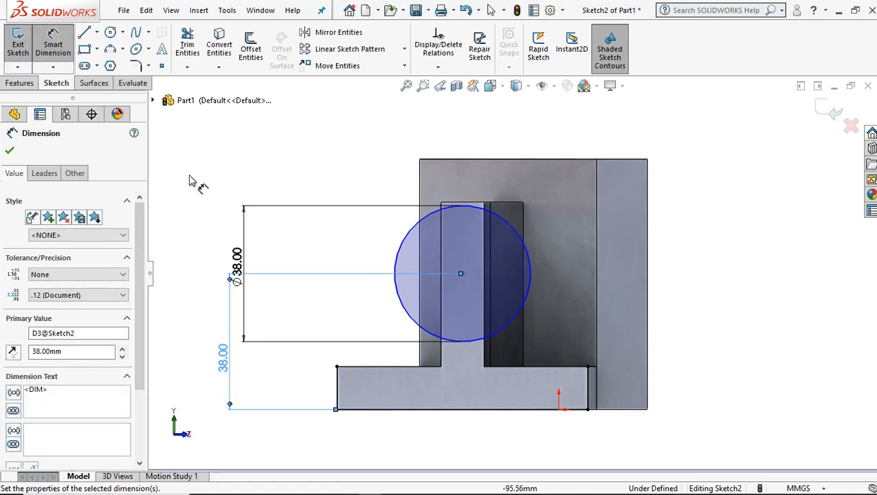
Sketch a larger circle concentric with the 38 mm circle and set its diameter to 50 mm.
{"action": "left_click", "coordinate": [112, 34]}
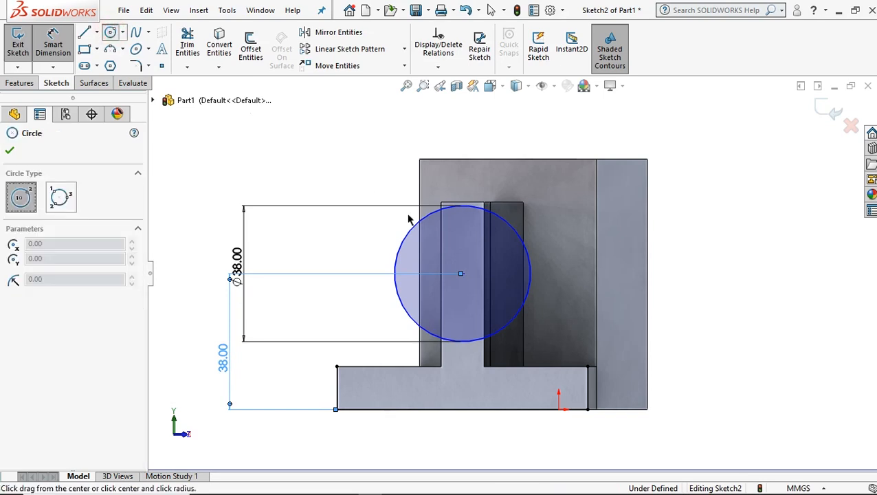
{"action": "left_click", "coordinate": [461, 275]}
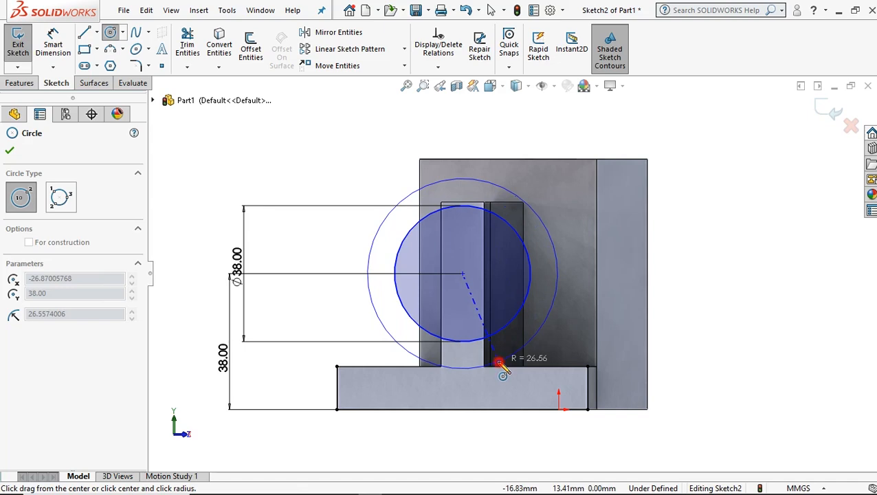
{"action": "left_click", "coordinate": [499, 362]}
{"action": "left_click", "coordinate": [53, 43]}
{"action": "left_click", "coordinate": [458, 182]}
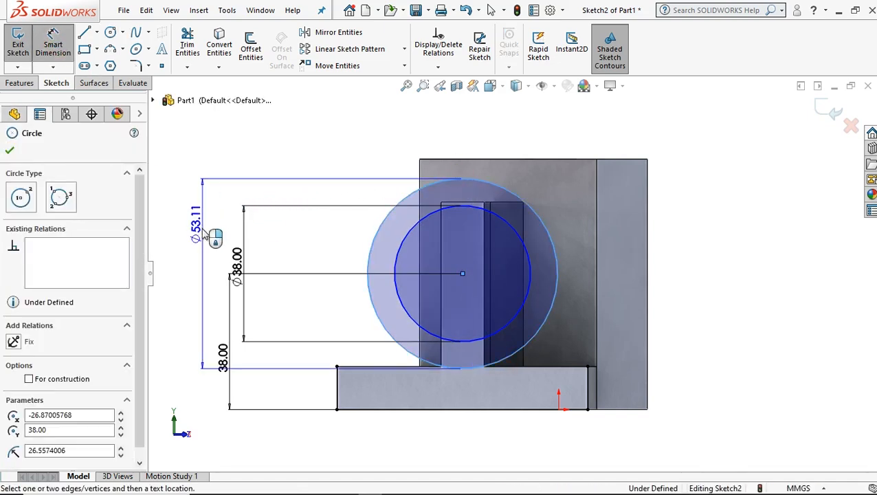
{"action": "left_click", "coordinate": [201, 248]}
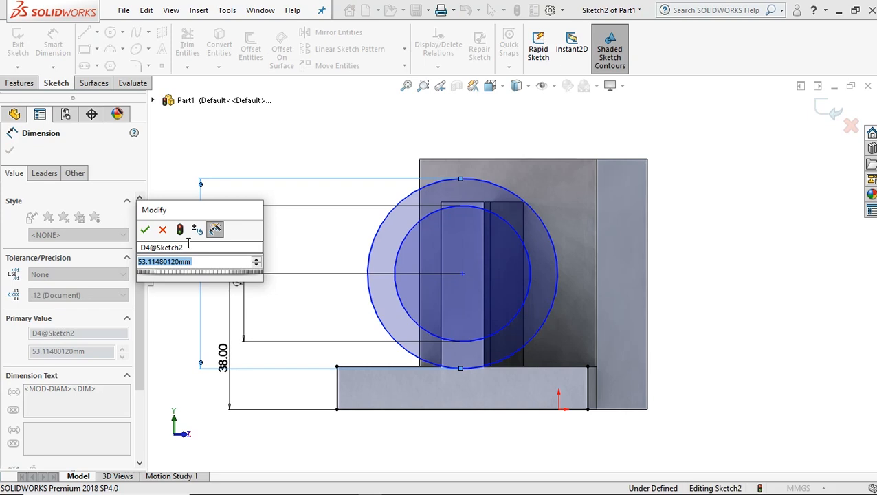
{"action": "type", "text": "50"}
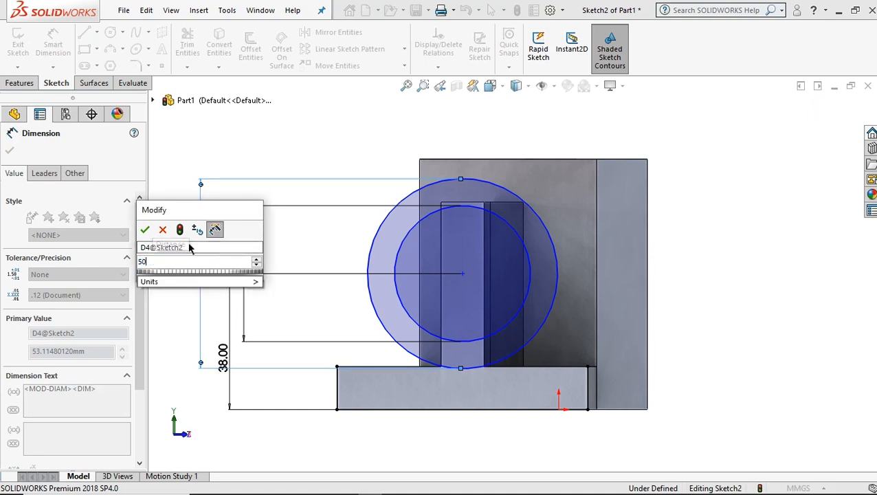
{"action": "key", "text": "Return"}
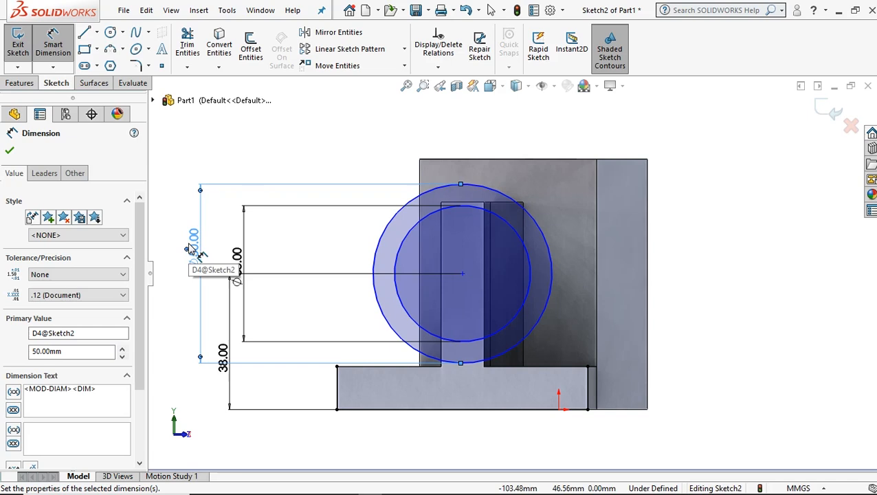
Draw a slanted line about 46 mm long from the base's upper corner farthest from the end flange, rising beside the larger circle.
{"action": "left_click", "coordinate": [85, 33]}
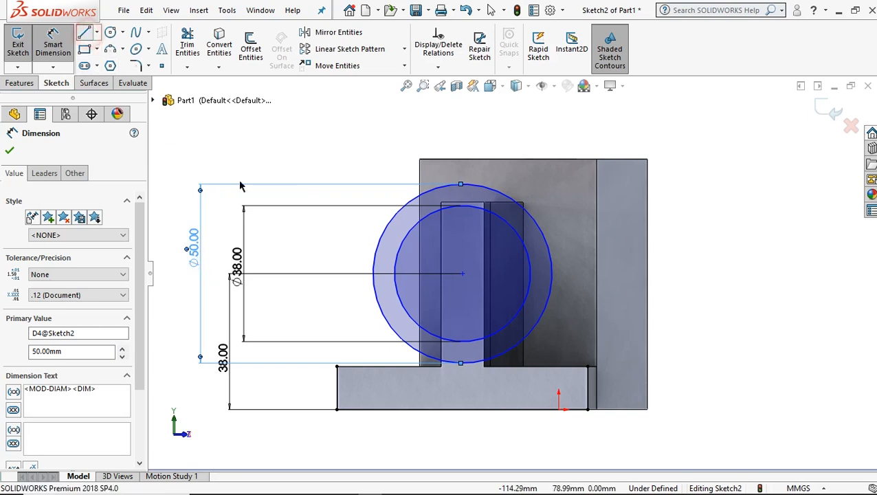
{"action": "left_click", "coordinate": [337, 366]}
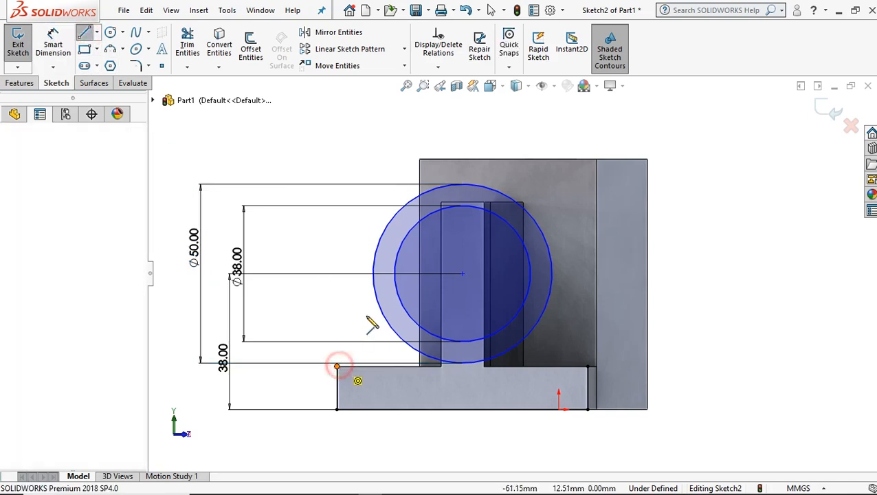
{"action": "left_click", "coordinate": [374, 205]}
{"action": "right_click", "coordinate": [408, 180]}
{"action": "left_click", "coordinate": [412, 171]}
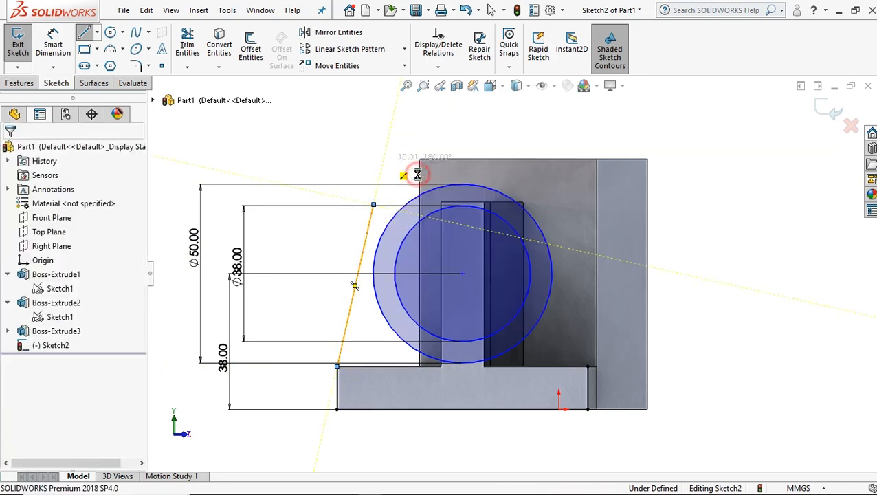
Draw a vertical construction line about 33 mm long from the circles' centre down into the base.
{"action": "left_click", "coordinate": [83, 36]}
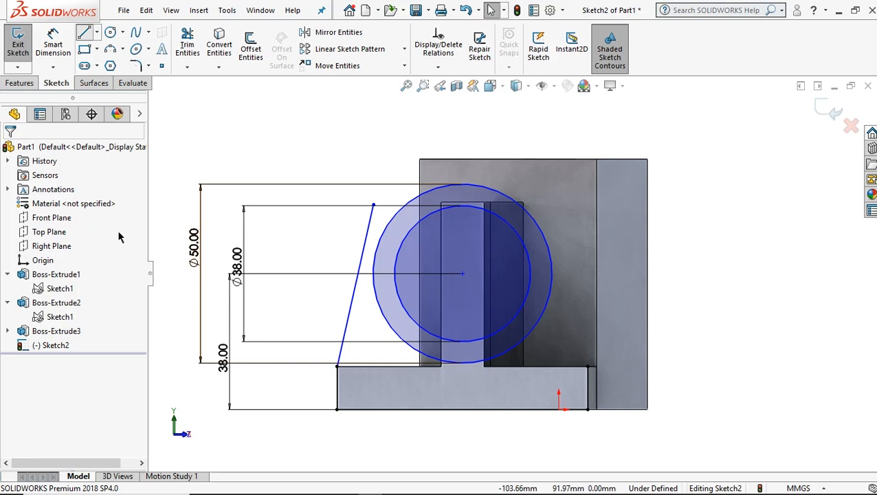
{"action": "left_click", "coordinate": [73, 299]}
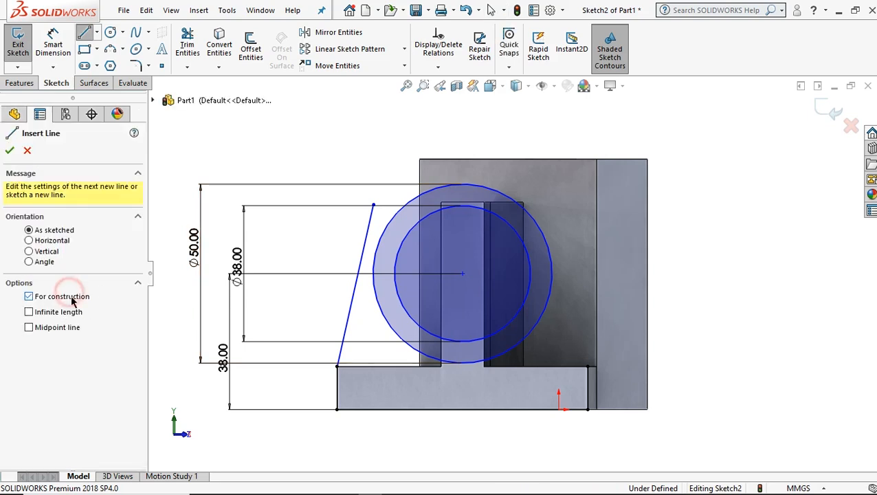
{"action": "left_click", "coordinate": [462, 274]}
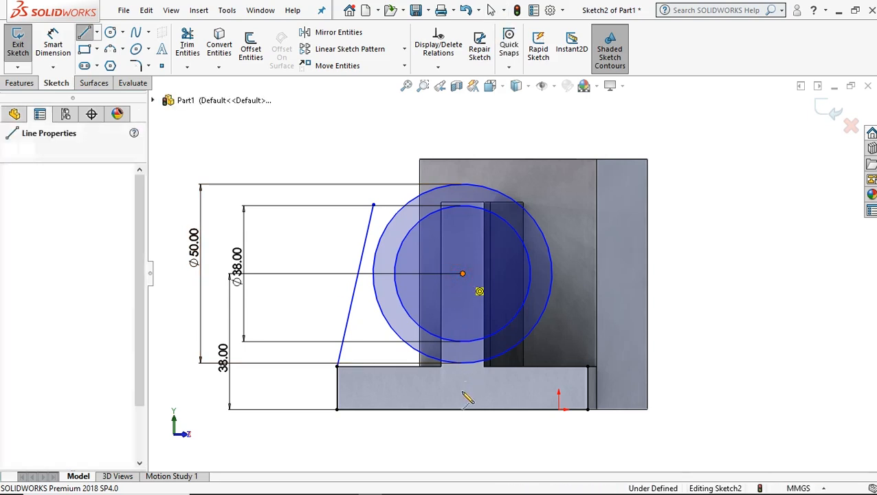
{"action": "left_click", "coordinate": [463, 391]}
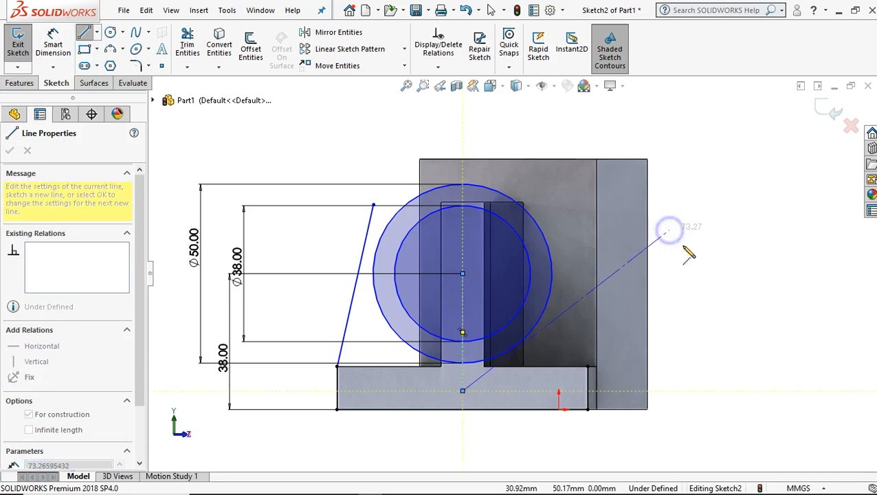
{"action": "right_click", "coordinate": [678, 238]}
{"action": "left_click", "coordinate": [695, 242]}
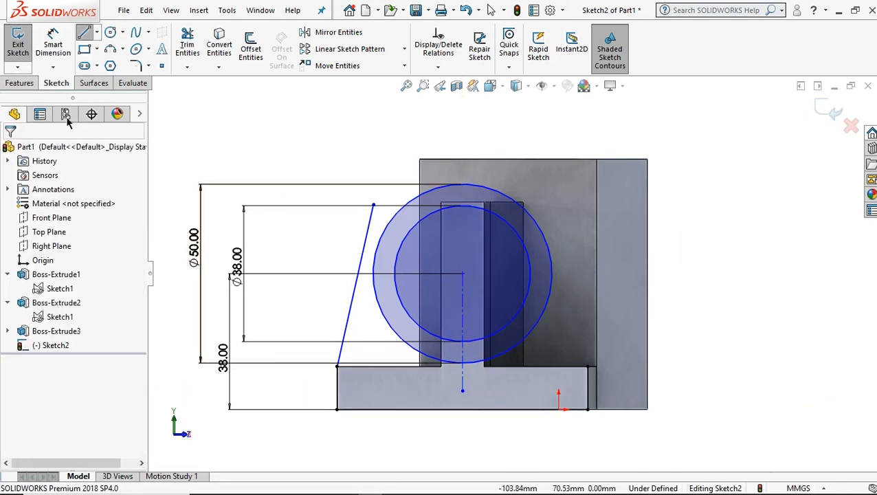
Mirror the slanted line about the vertical construction line, keeping the original.
{"action": "left_click", "coordinate": [335, 32]}
{"action": "left_click", "coordinate": [83, 311]}
{"action": "left_click", "coordinate": [462, 299]}
{"action": "left_click", "coordinate": [84, 253]}
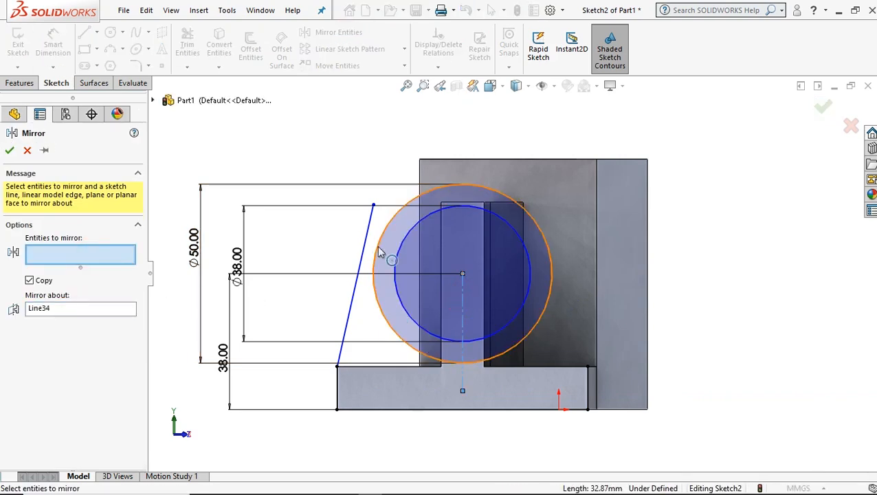
{"action": "left_click", "coordinate": [368, 246]}
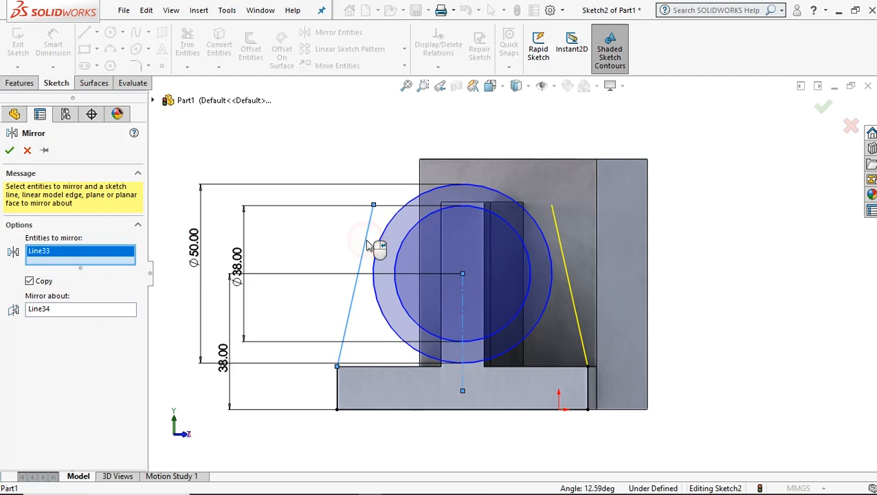
{"action": "left_click", "coordinate": [10, 150]}
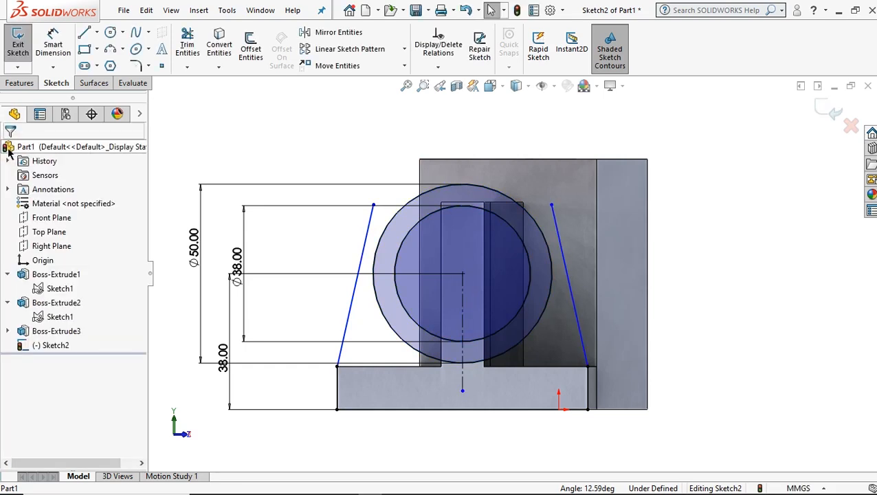
Make the original slanted line tangent to the 50 mm circle.
{"action": "left_click", "coordinate": [347, 331]}
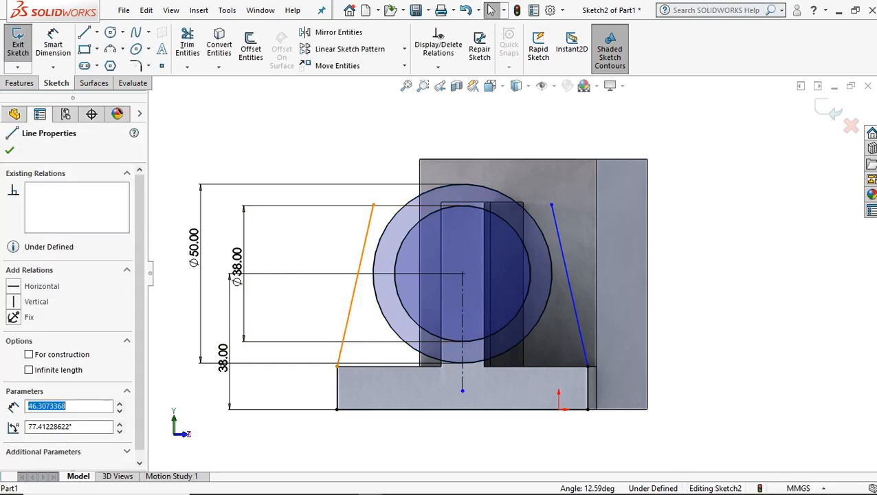
{"action": "left_click", "coordinate": [377, 304], "text": "ctrl"}
{"action": "left_click", "coordinate": [31, 359]}
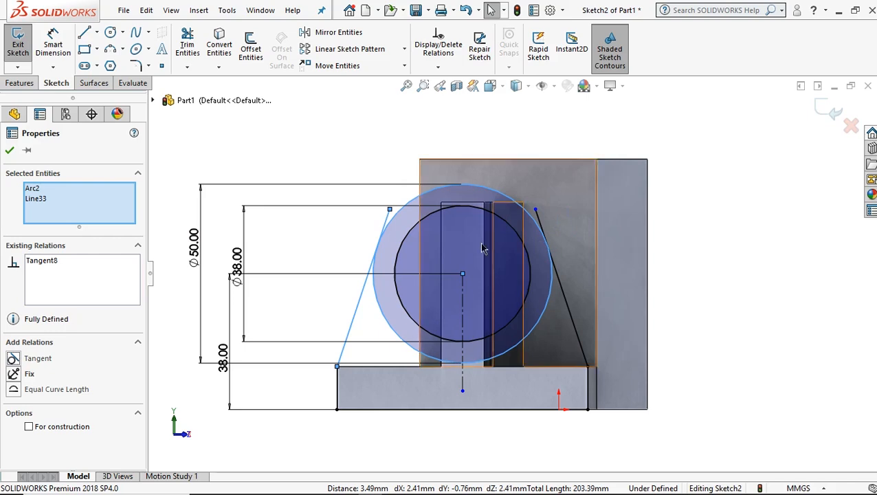
{"action": "left_click", "coordinate": [11, 153]}
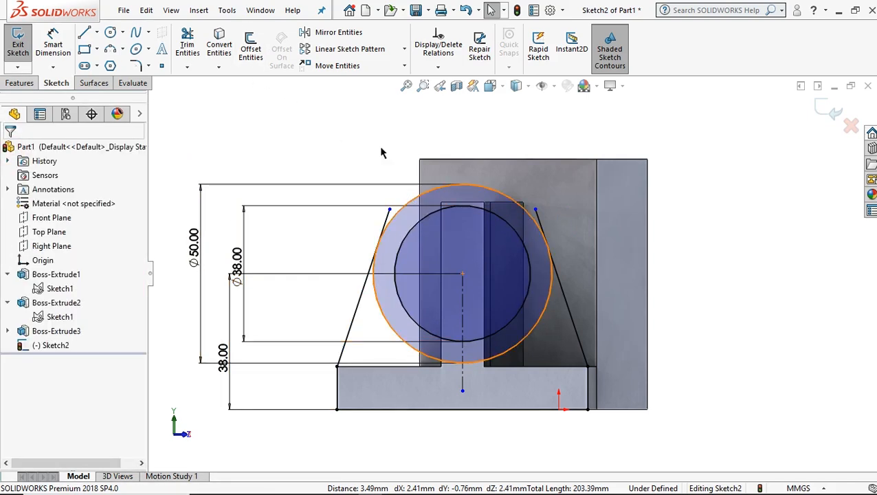
Trim the ends of both slanted lines that extend beyond their tangent points on the 50 mm circle.
{"action": "left_click", "coordinate": [192, 48]}
{"action": "scroll", "coordinate": [557, 236], "scroll_direction": "down", "scroll_amount": 2}
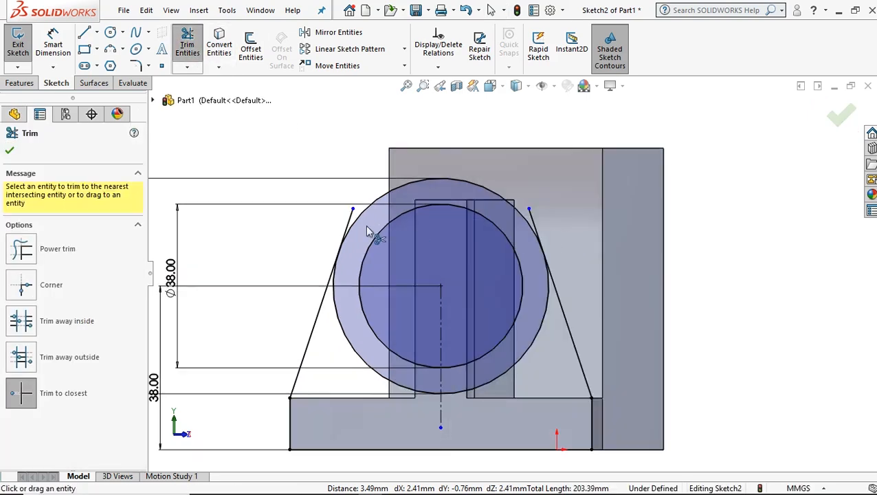
{"action": "left_click", "coordinate": [350, 217]}
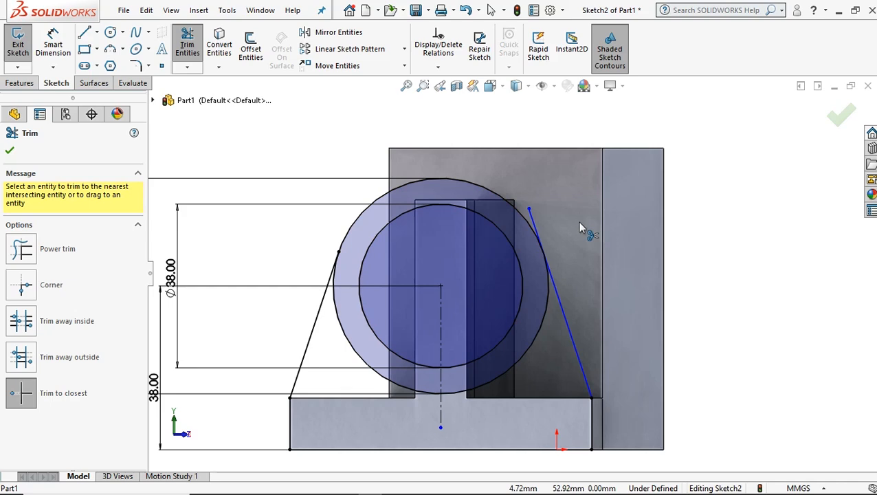
{"action": "left_click", "coordinate": [538, 223]}
{"action": "scroll", "coordinate": [543, 231], "scroll_direction": "up", "scroll_amount": 3}
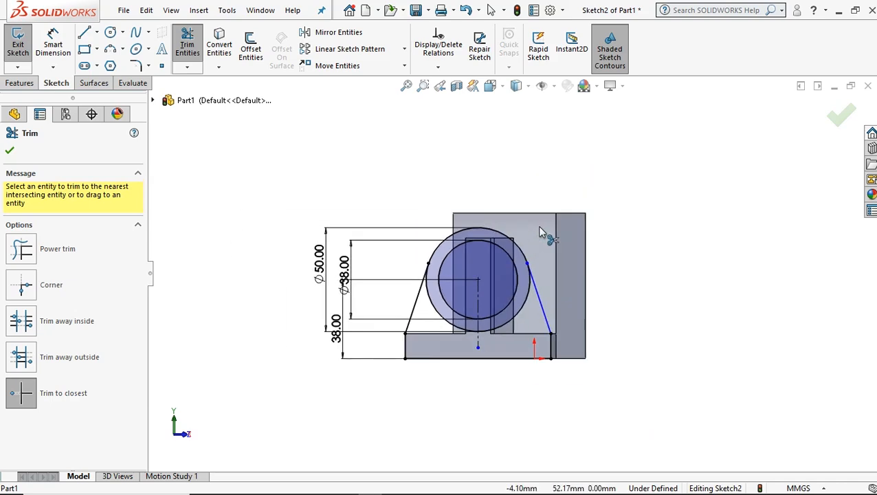
{"action": "left_click", "coordinate": [10, 150]}
{"action": "middle_click_drag", "start_coordinate": [533, 342], "coordinate": [513, 319]}
{"action": "scroll", "coordinate": [486, 323], "scroll_direction": "down", "scroll_amount": 3}
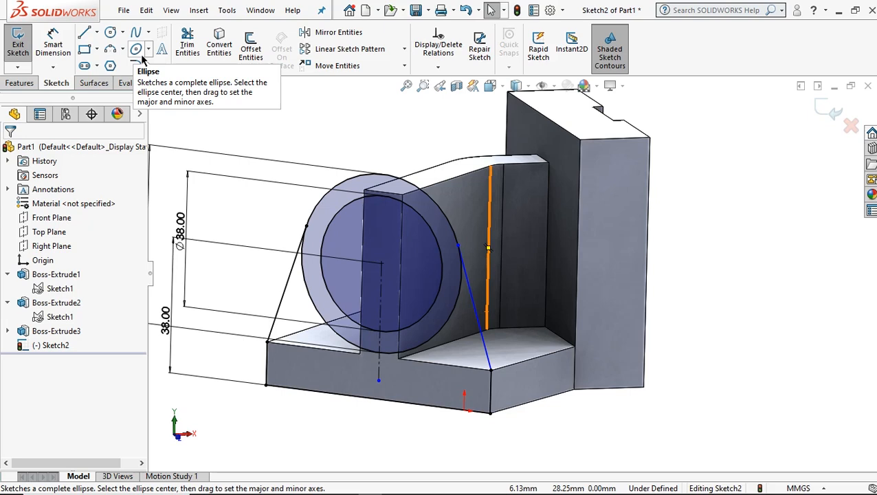
Trim away the lower arc of the 50 mm circle between the two slanted tangent lines.
{"action": "left_click", "coordinate": [187, 44]}
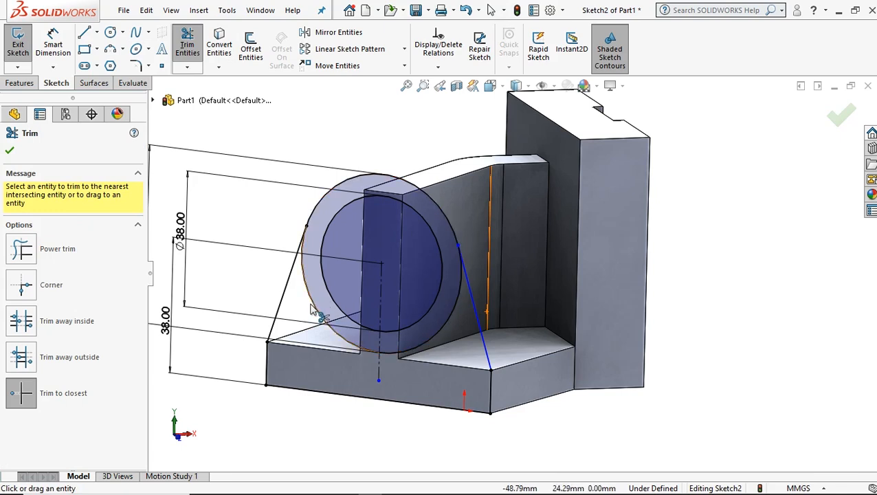
{"action": "left_click", "coordinate": [310, 306]}
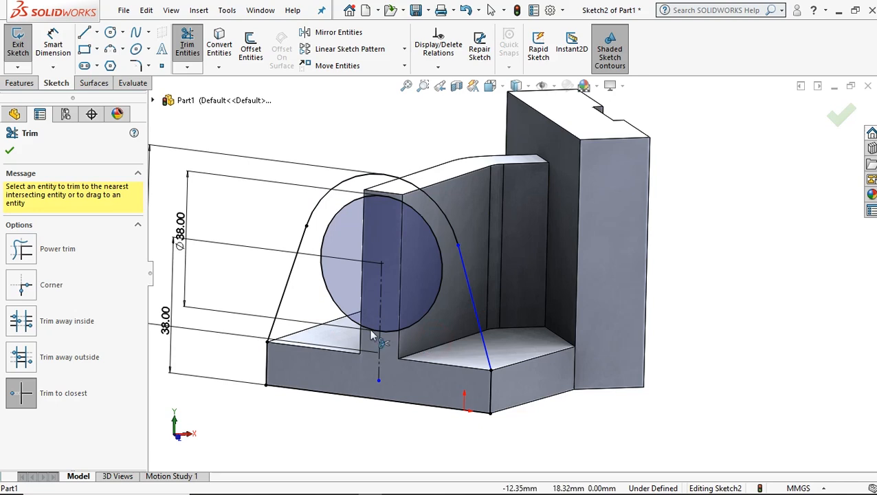
{"action": "left_click", "coordinate": [10, 152]}
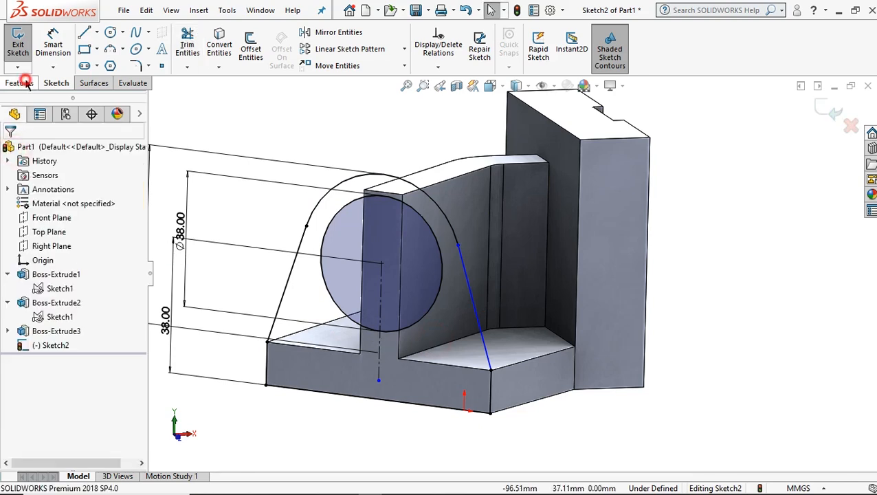
Start a boss extrusion of the lug sketch, selecting the regions inside the 38 mm circle and the surrounding lug region as contours.
{"action": "left_click", "coordinate": [19, 82]}
{"action": "scroll", "coordinate": [444, 271], "scroll_direction": "up", "scroll_amount": 1}
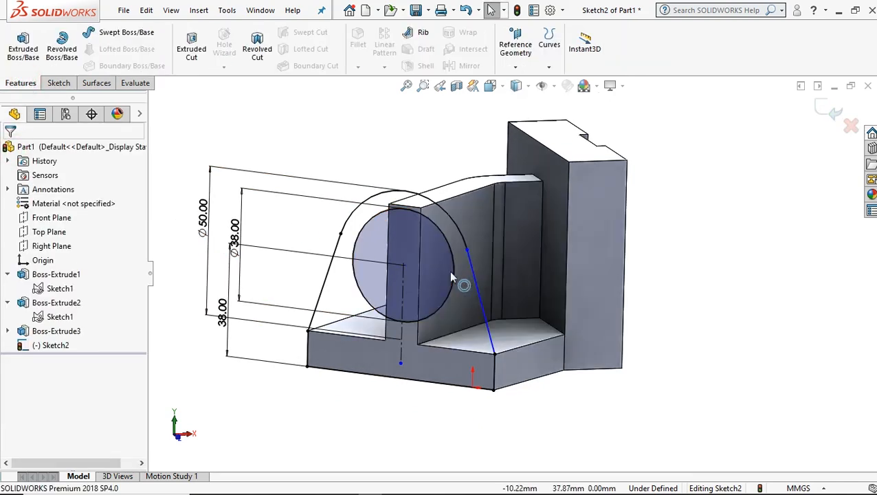
{"action": "scroll", "coordinate": [449, 271], "scroll_direction": "down", "scroll_amount": 1}
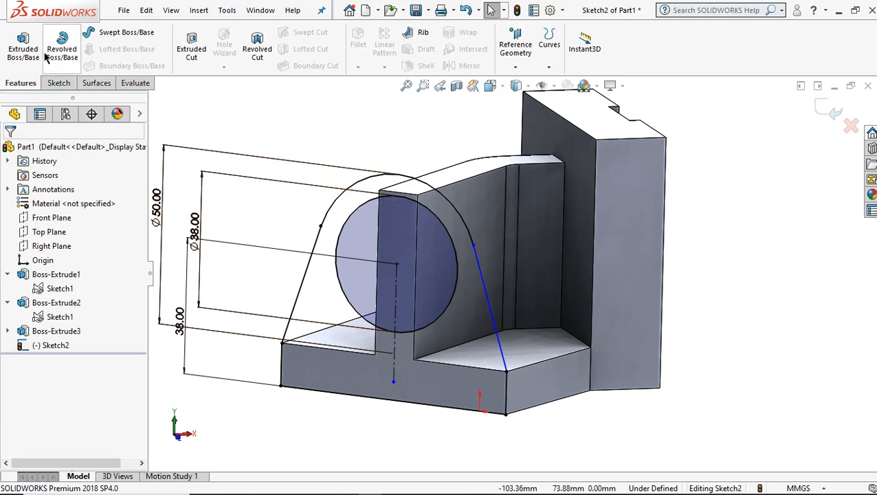
{"action": "left_click", "coordinate": [24, 47]}
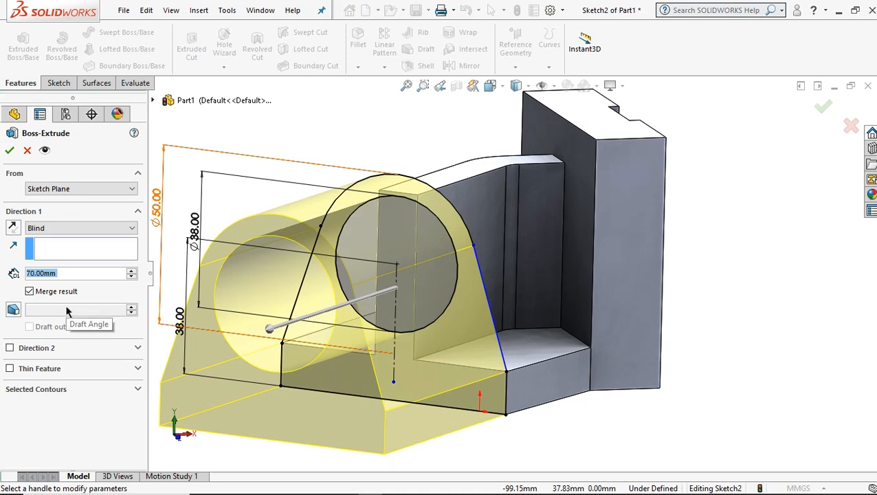
{"action": "left_click", "coordinate": [71, 389]}
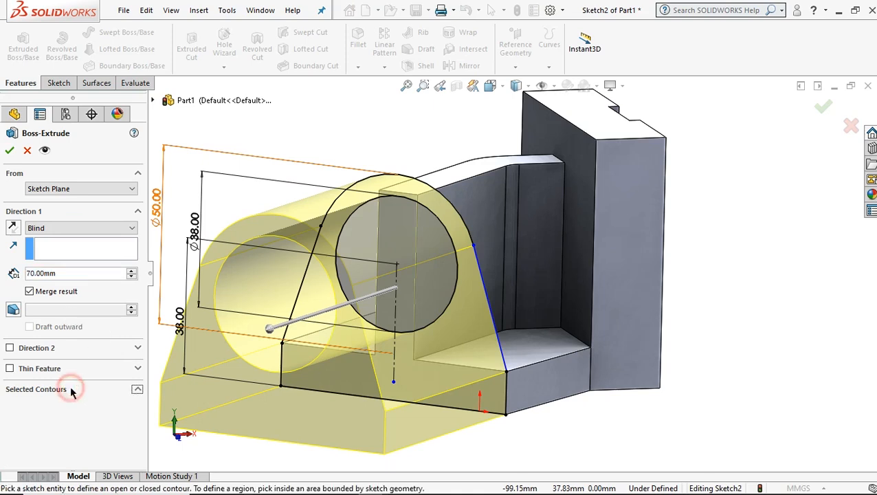
{"action": "left_click", "coordinate": [81, 406]}
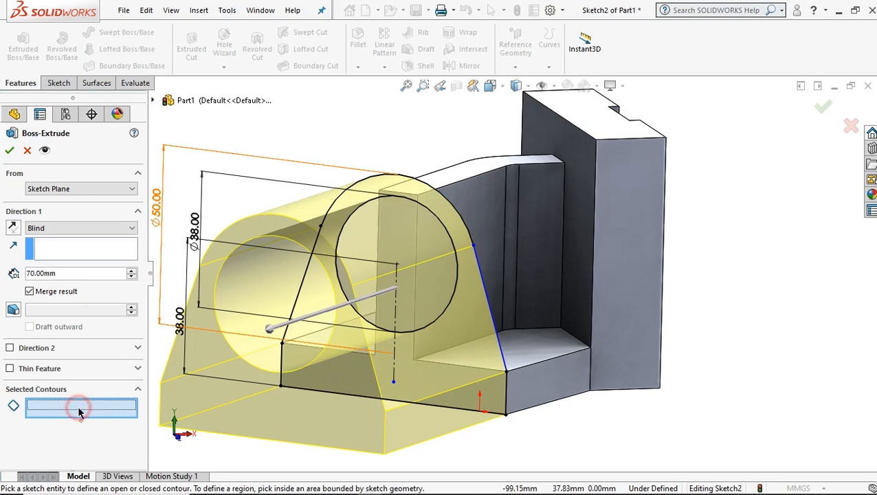
{"action": "left_click", "coordinate": [412, 286]}
{"action": "left_click", "coordinate": [389, 229]}
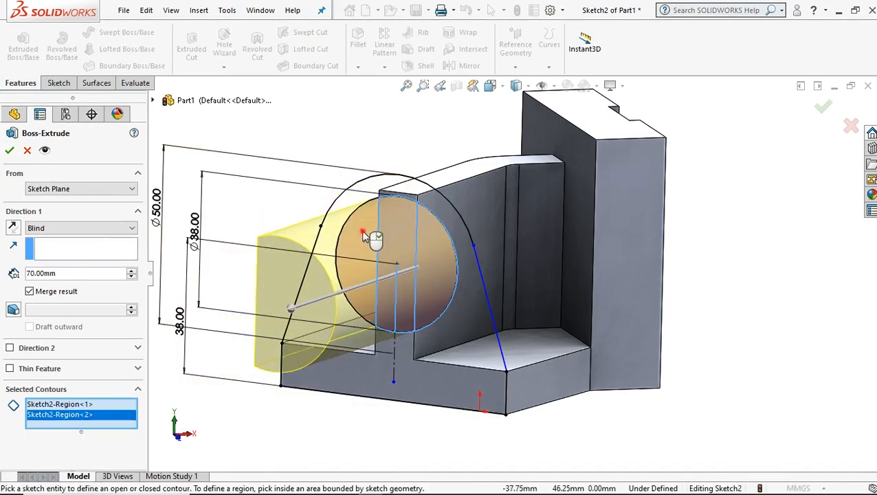
{"action": "left_click", "coordinate": [367, 205]}
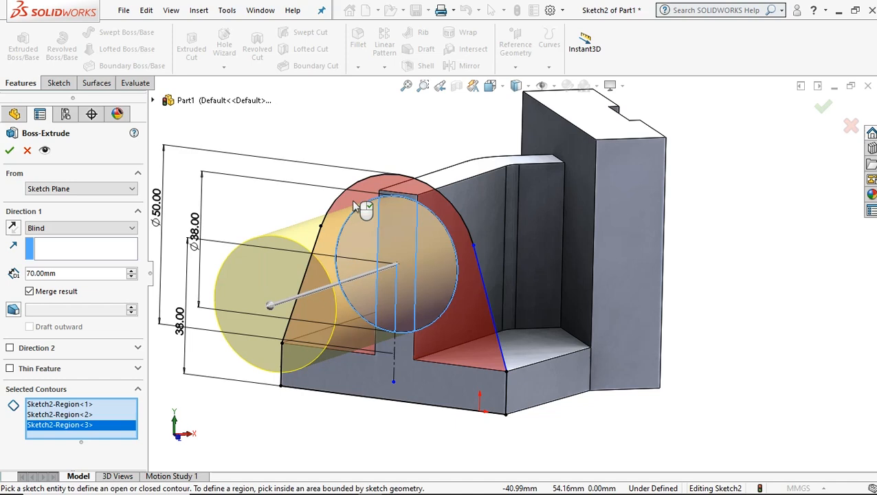
{"action": "left_click", "coordinate": [357, 206]}
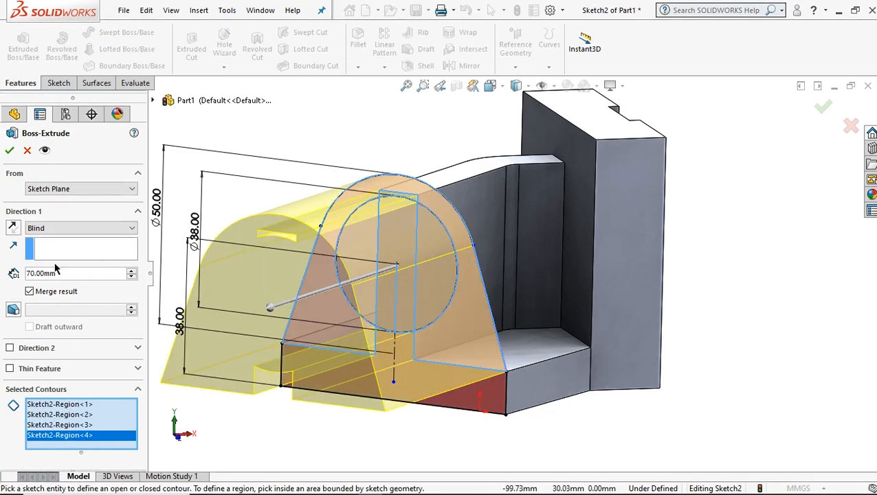
Reverse the lug extrusion towards the upright plate and create it with a blind depth of 12 mm.
{"action": "left_click", "coordinate": [15, 228]}
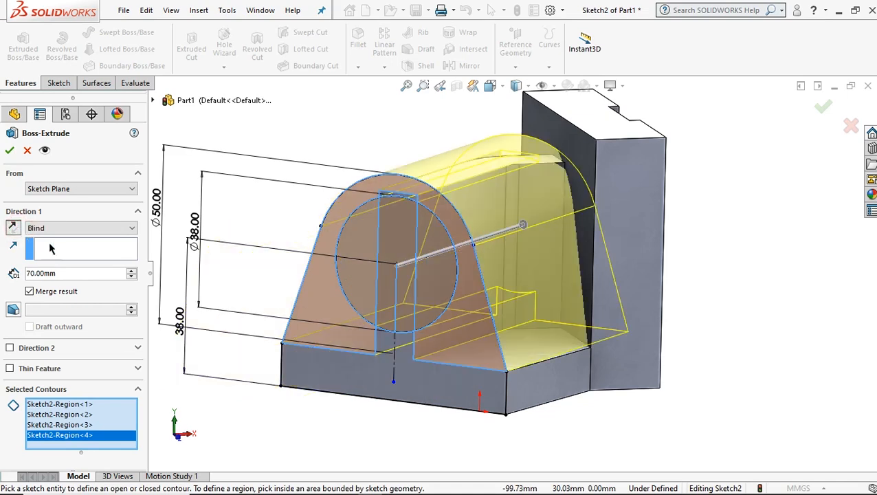
{"action": "double_click", "coordinate": [75, 274]}
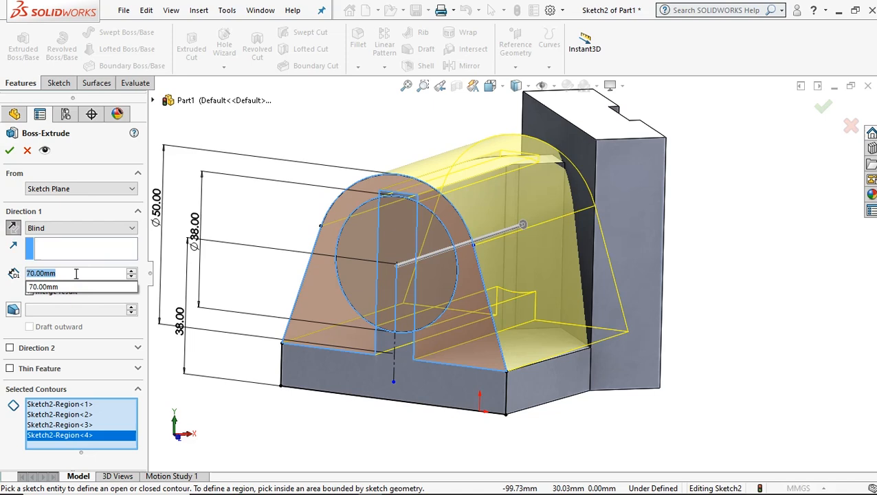
{"action": "type", "text": "12"}
{"action": "left_click", "coordinate": [249, 134]}
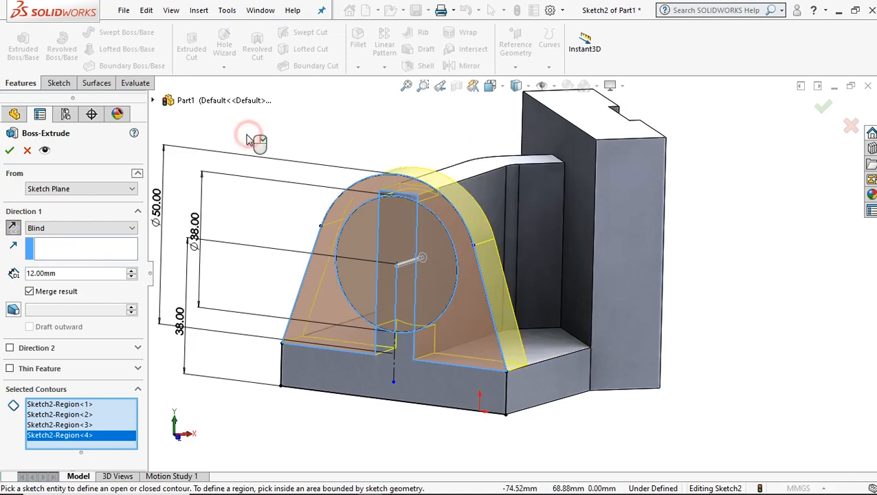
{"action": "middle_click_drag", "start_coordinate": [476, 329], "coordinate": [426, 319]}
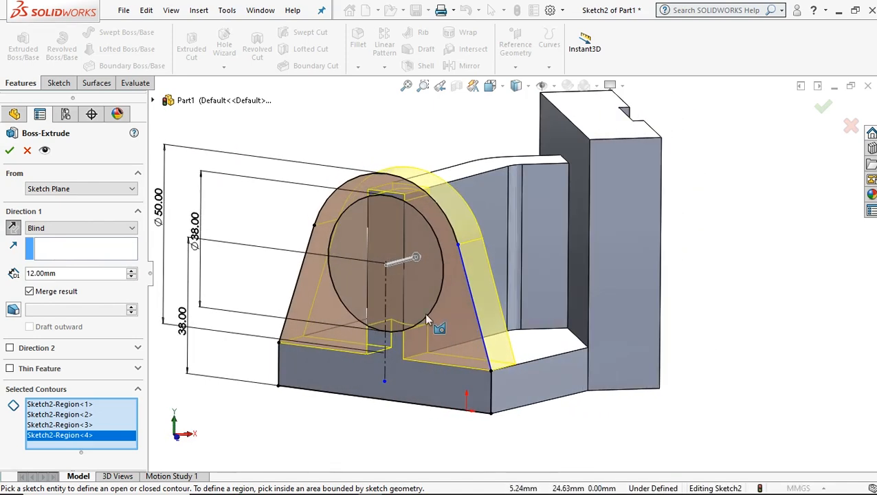
{"action": "left_click", "coordinate": [9, 151]}
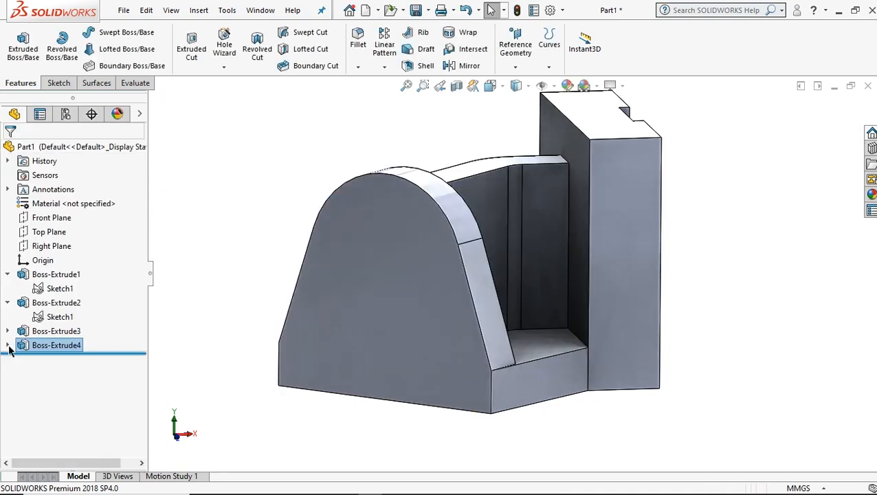
Start another boss extrusion from the lug sketch, replacing its contour selection with only the three regions inside the 38 mm circle.
{"action": "left_click", "coordinate": [8, 346]}
{"action": "left_click", "coordinate": [44, 360]}
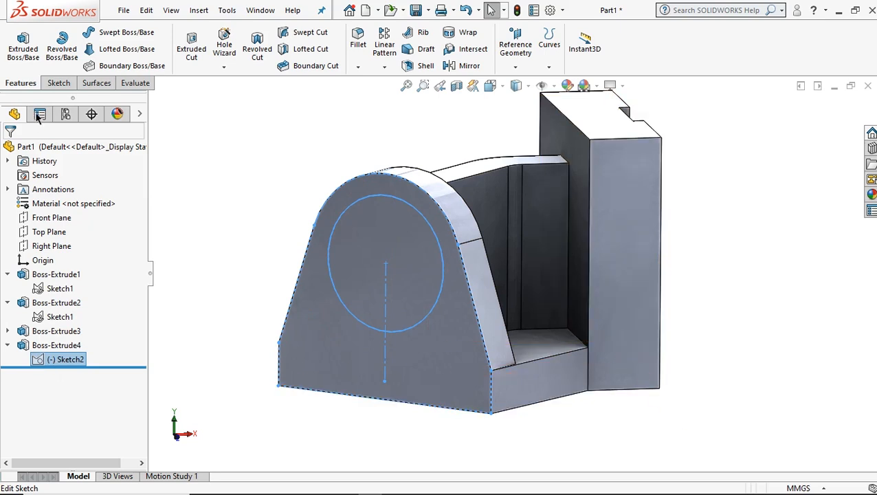
{"action": "left_click", "coordinate": [31, 43]}
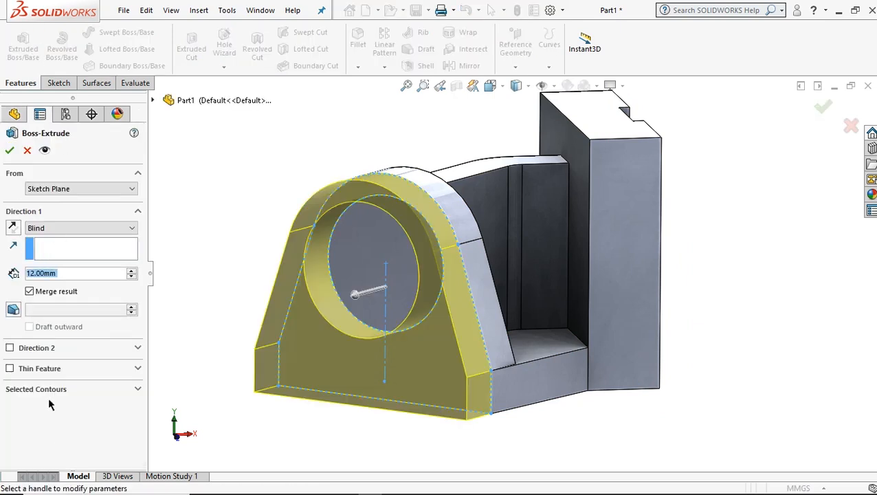
{"action": "left_click", "coordinate": [58, 390]}
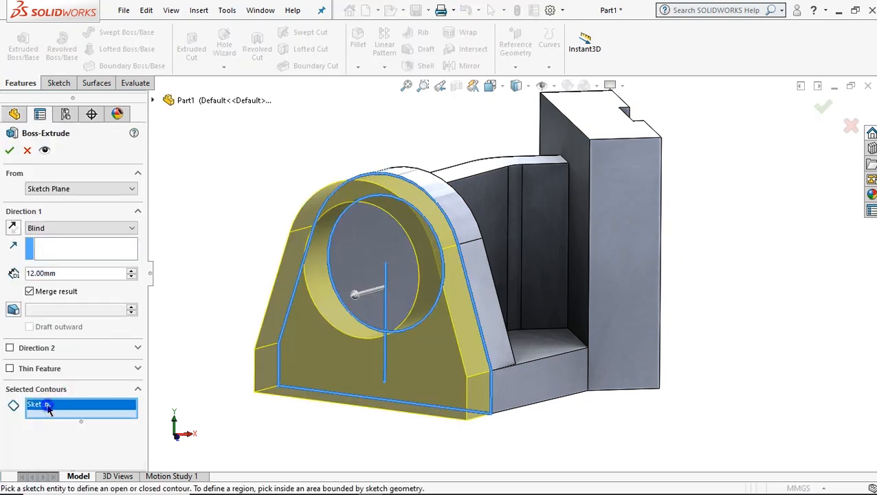
{"action": "right_click", "coordinate": [48, 407]}
{"action": "left_click", "coordinate": [95, 417]}
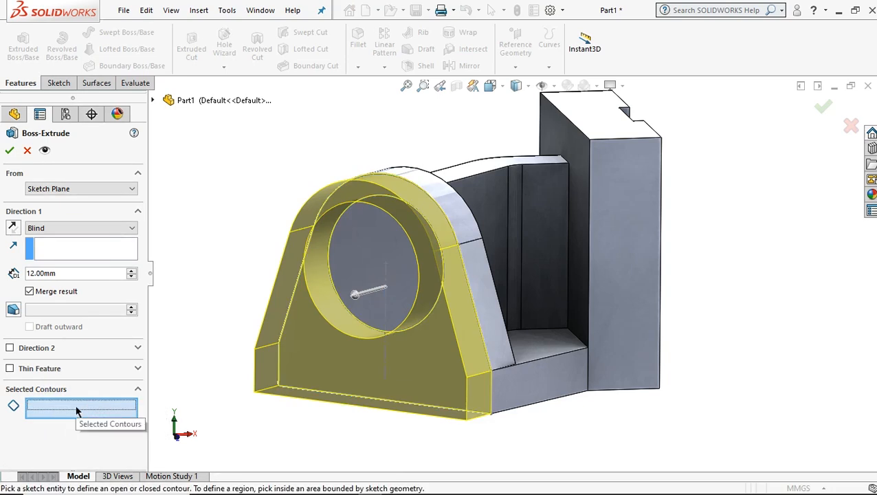
{"action": "left_click", "coordinate": [409, 273]}
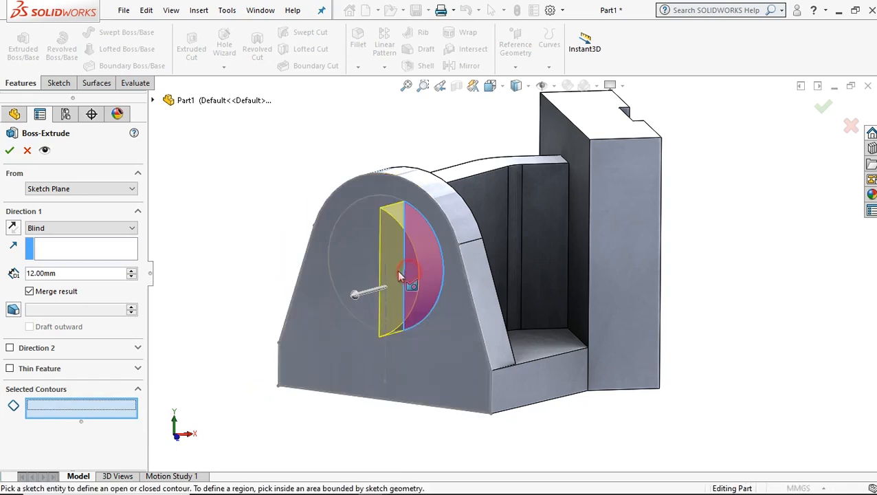
{"action": "left_click", "coordinate": [349, 260]}
{"action": "left_click", "coordinate": [350, 261]}
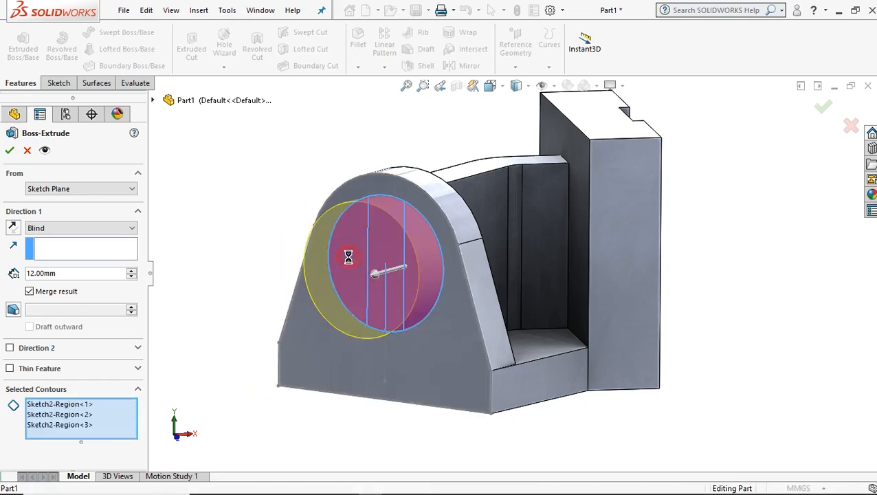
Set the circular boss's blind depth to 20 mm and create the extrusion.
{"action": "double_click", "coordinate": [76, 275]}
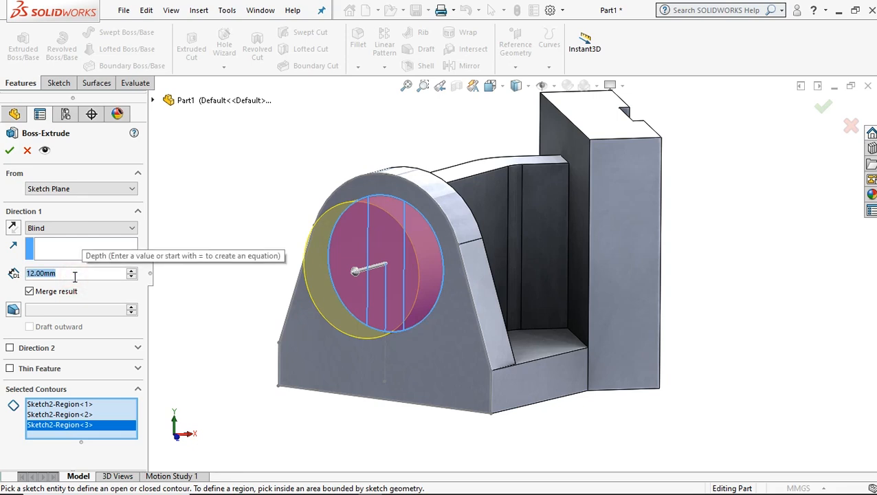
{"action": "type", "text": "20"}
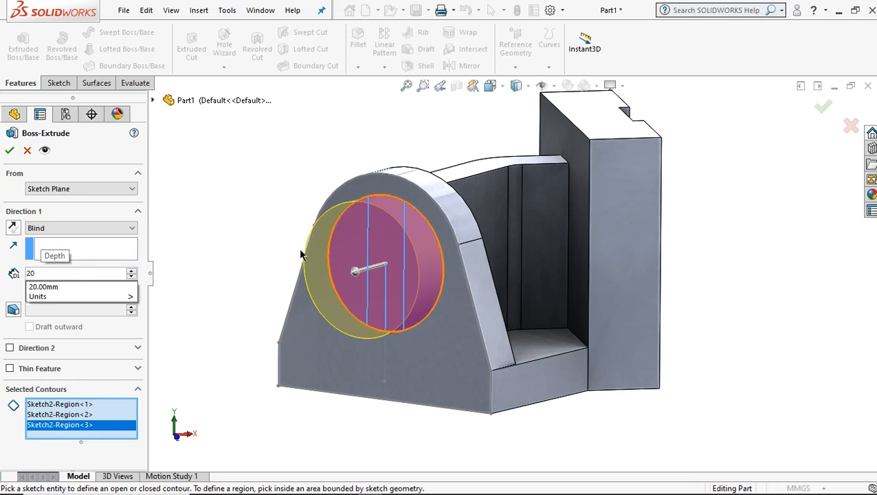
{"action": "key", "text": "Return"}
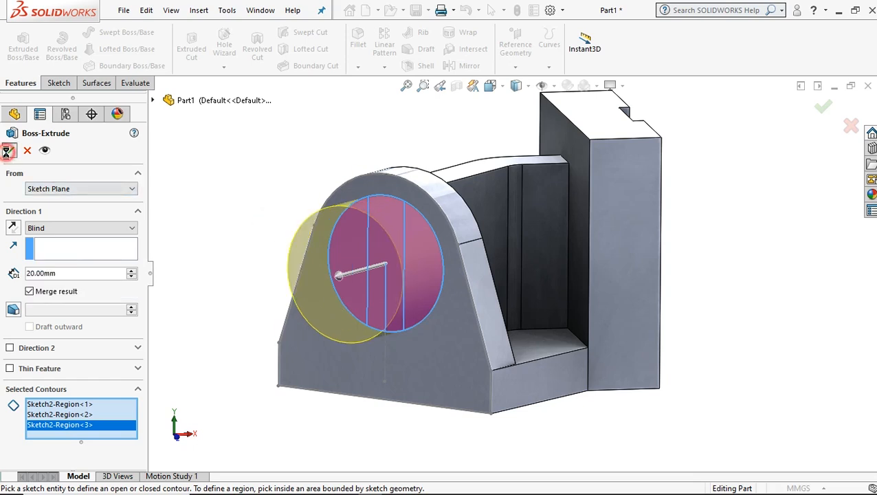
{"action": "left_click", "coordinate": [9, 150]}
{"action": "left_click", "coordinate": [250, 220]}
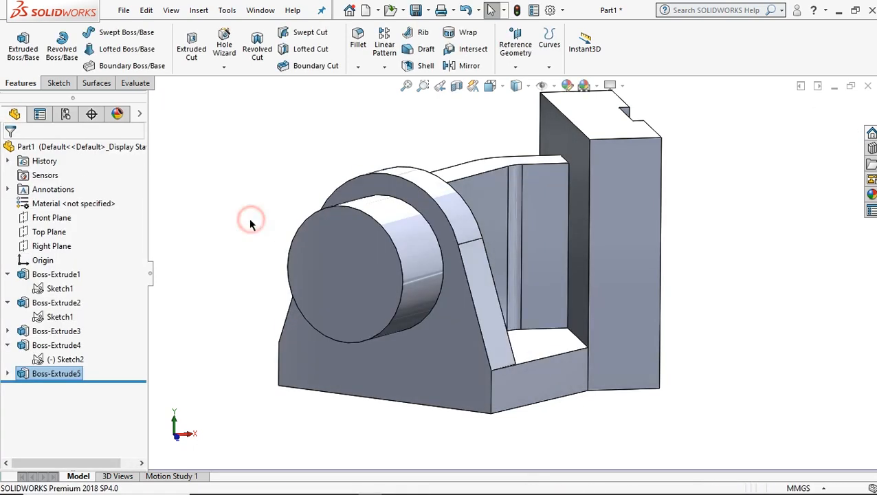
Open a new sketch on the upright plate's outer face beside the groove, on the lug side, viewed normal to the face.
{"action": "key", "text": "Left"}
{"action": "key", "text": "Left"}
{"action": "key", "text": "ctrl+7"}
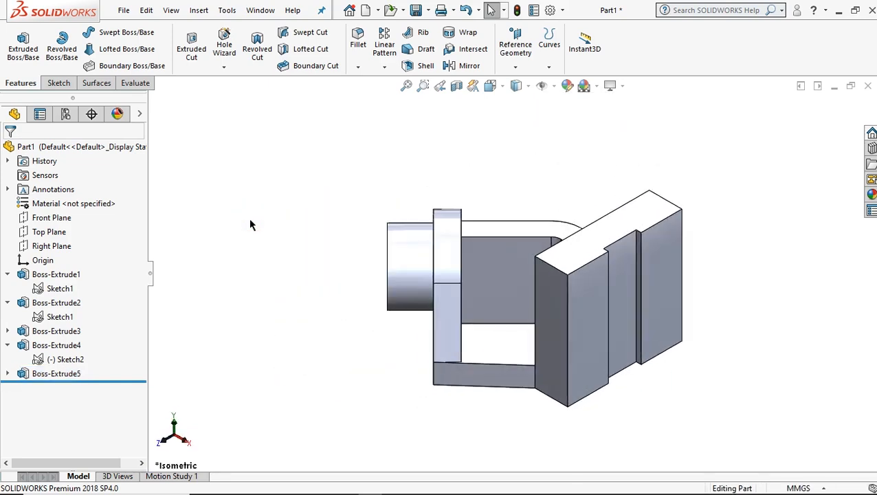
{"action": "middle_click_drag", "start_coordinate": [646, 329], "coordinate": [521, 316], "text": "ctrl"}
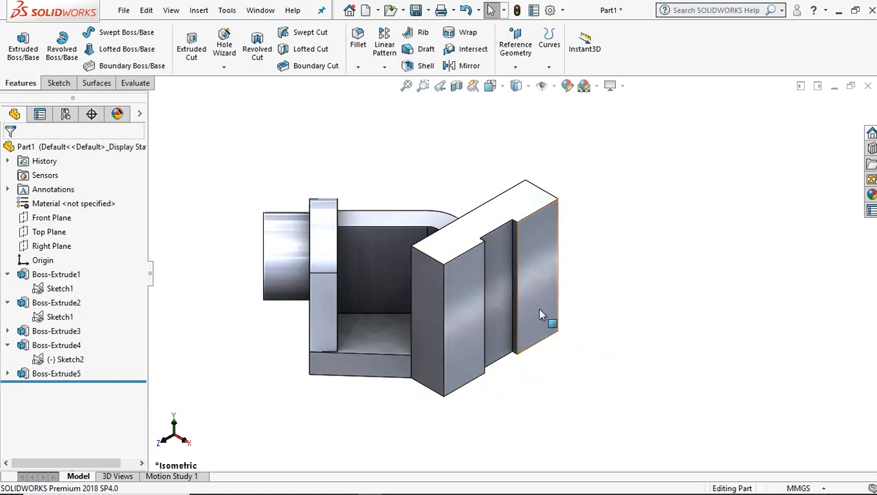
{"action": "left_click", "coordinate": [469, 307]}
{"action": "left_click", "coordinate": [583, 262]}
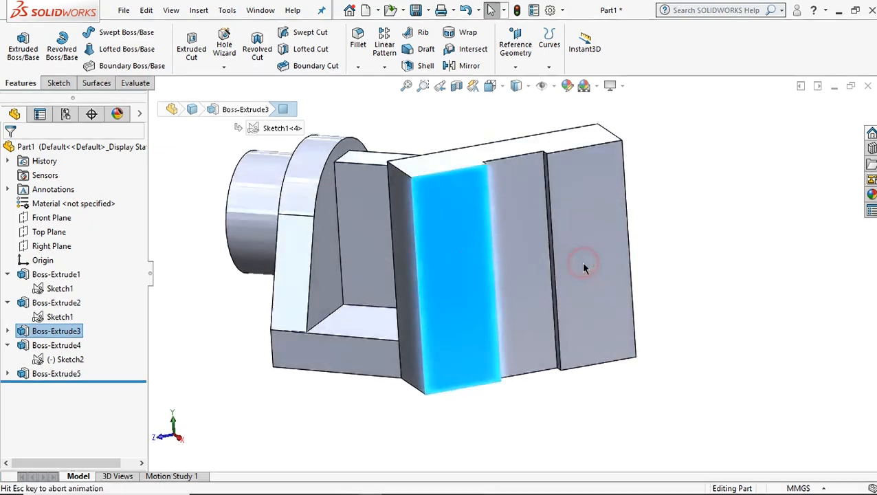
{"action": "left_click", "coordinate": [65, 83]}
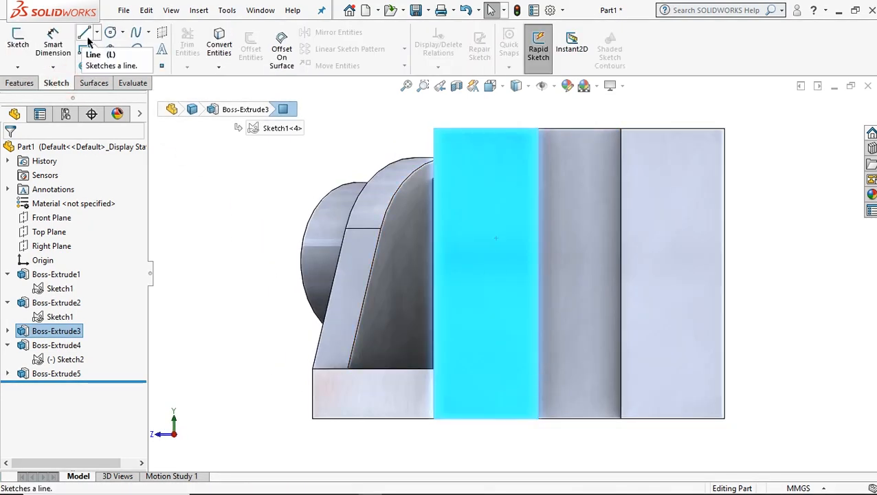
{"action": "left_click", "coordinate": [85, 33]}
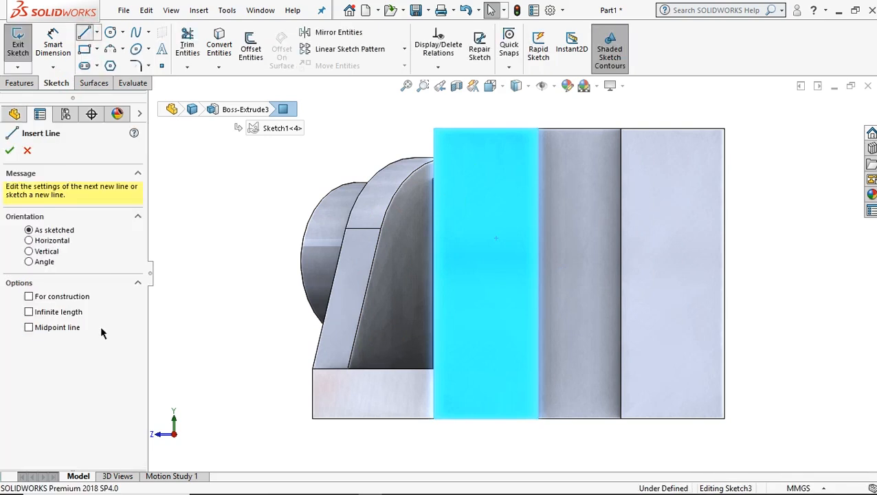
Draw a vertical construction line from the origin up through the groove's middle to just above the plate's top edge.
{"action": "left_click", "coordinate": [69, 297]}
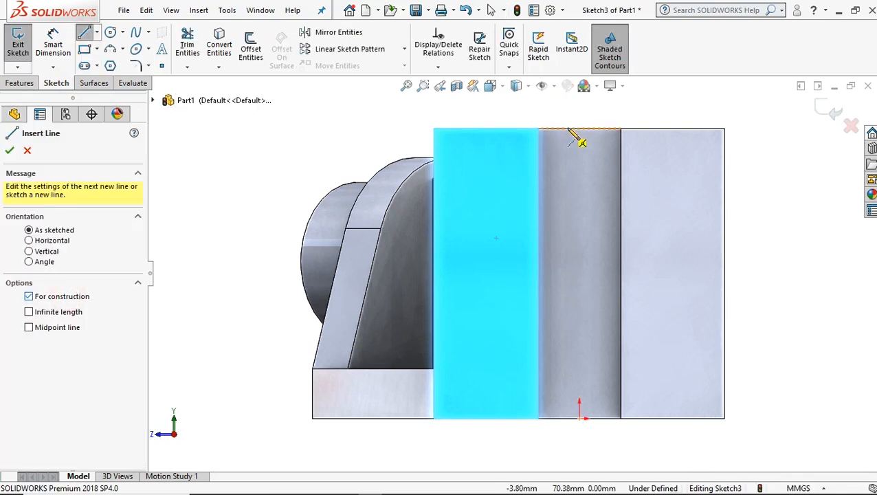
{"action": "left_click", "coordinate": [580, 417]}
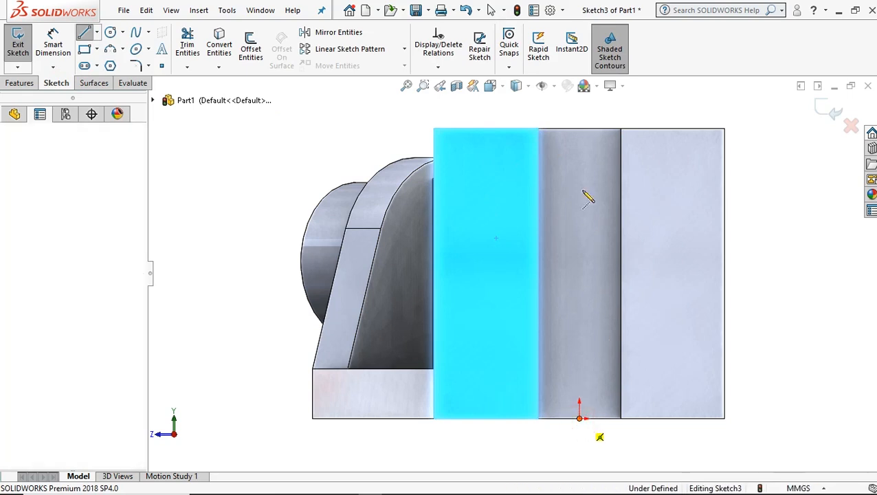
{"action": "left_click", "coordinate": [581, 115]}
{"action": "right_click", "coordinate": [597, 116]}
{"action": "left_click", "coordinate": [610, 123]}
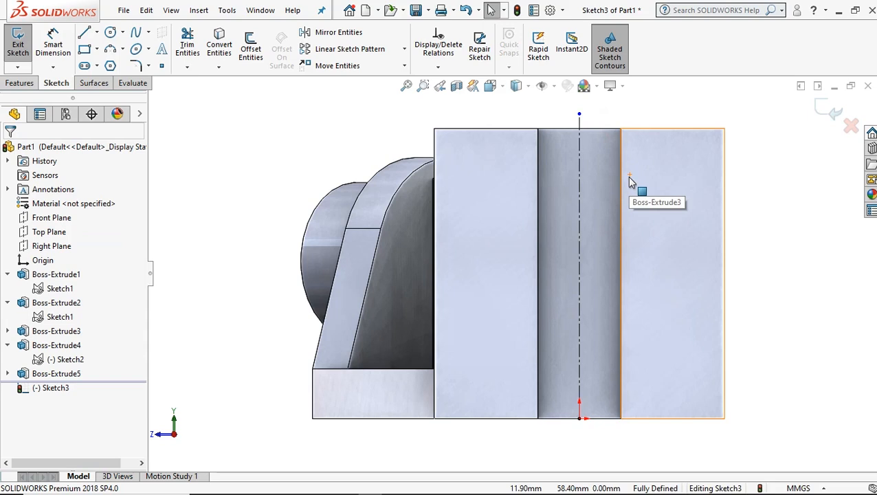
{"action": "scroll", "coordinate": [700, 210], "scroll_direction": "down", "scroll_amount": 2}
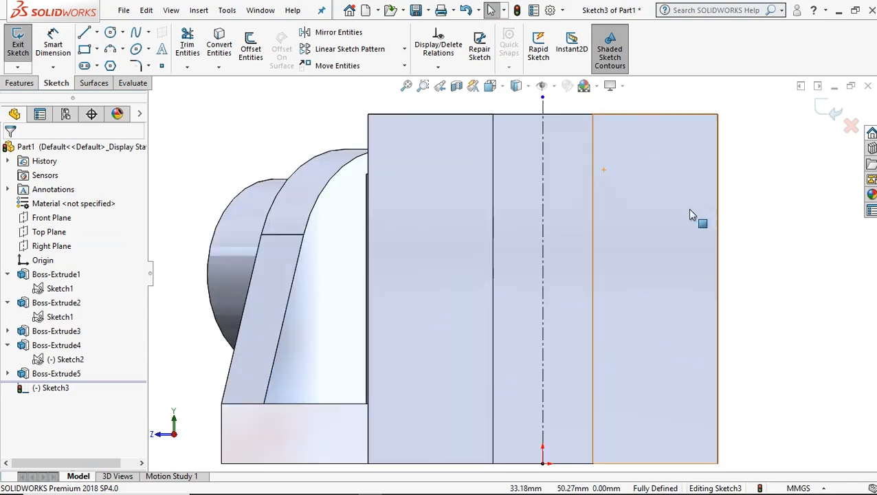
Sketch a circle about 13 mm in diameter near the plate's top edge, on the face strip between the groove and the lug.
{"action": "scroll", "coordinate": [680, 207], "scroll_direction": "up", "scroll_amount": 2}
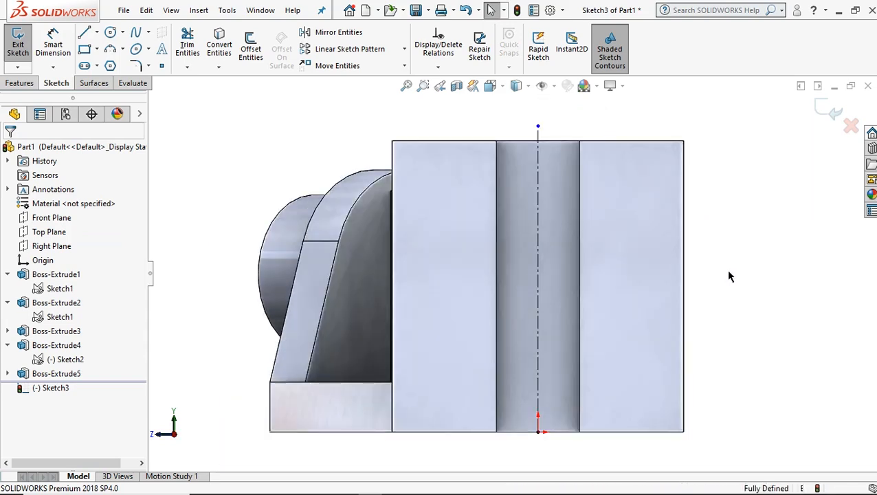
{"action": "middle_click_drag", "start_coordinate": [709, 265], "coordinate": [671, 260], "text": "ctrl"}
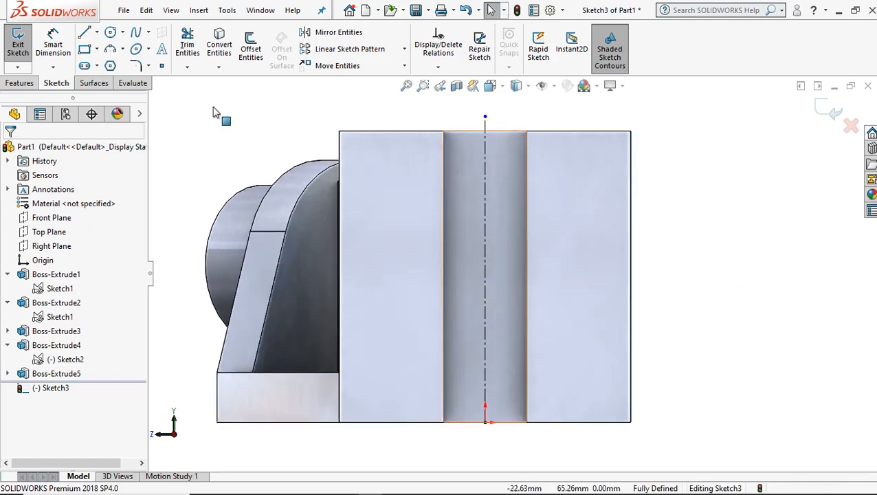
{"action": "left_click", "coordinate": [115, 33]}
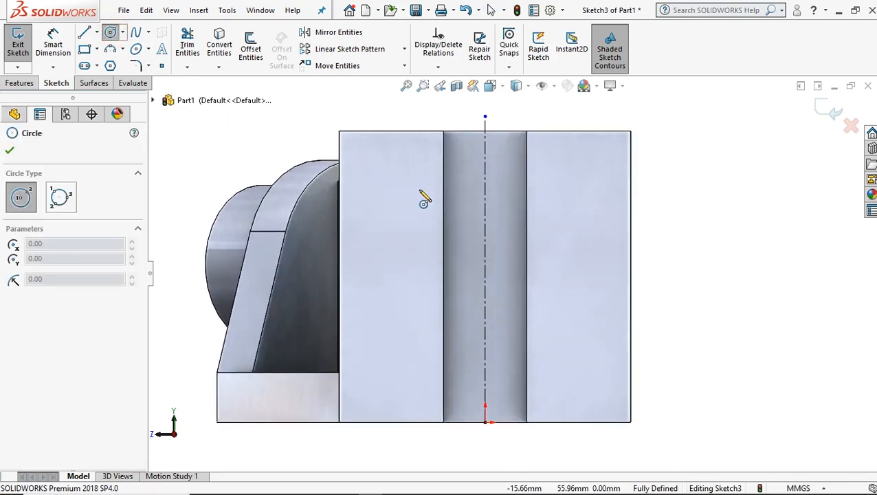
{"action": "left_click", "coordinate": [388, 187]}
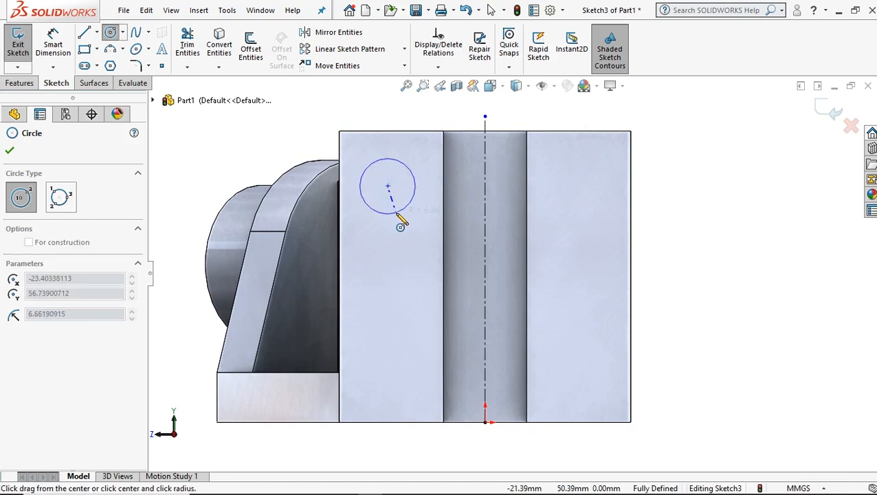
{"action": "left_click", "coordinate": [397, 214]}
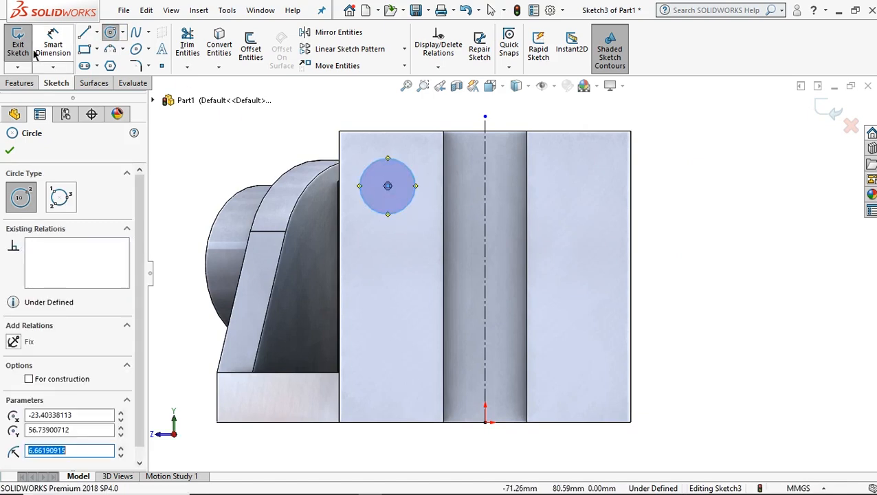
Dimension the new circle's diameter and set it to 12 mm.
{"action": "left_click", "coordinate": [53, 43]}
{"action": "left_click", "coordinate": [367, 172]}
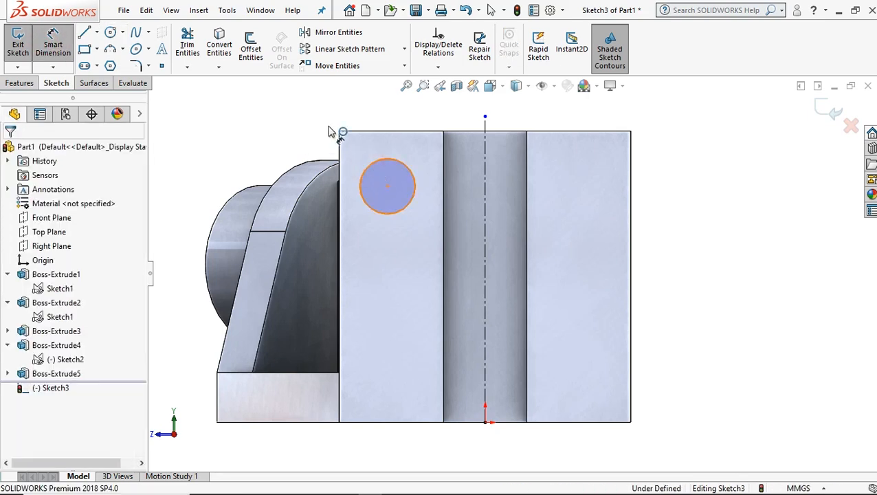
{"action": "left_click", "coordinate": [371, 121]}
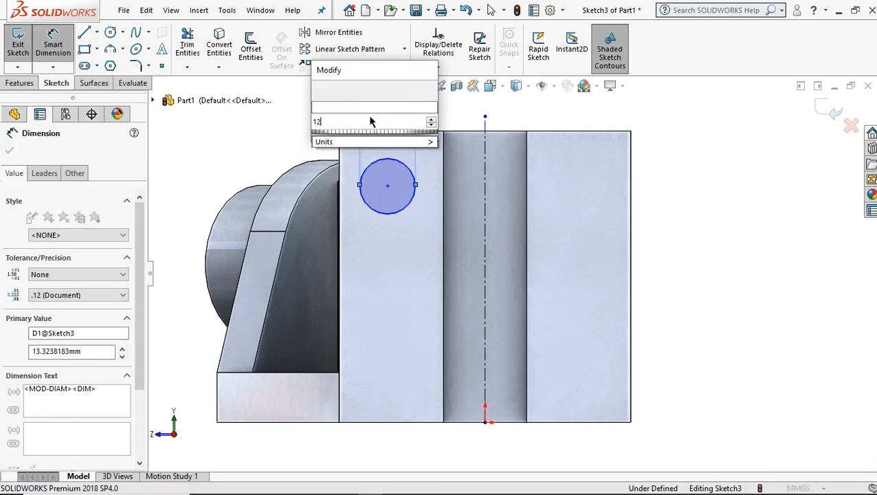
{"action": "key", "text": "Return"}
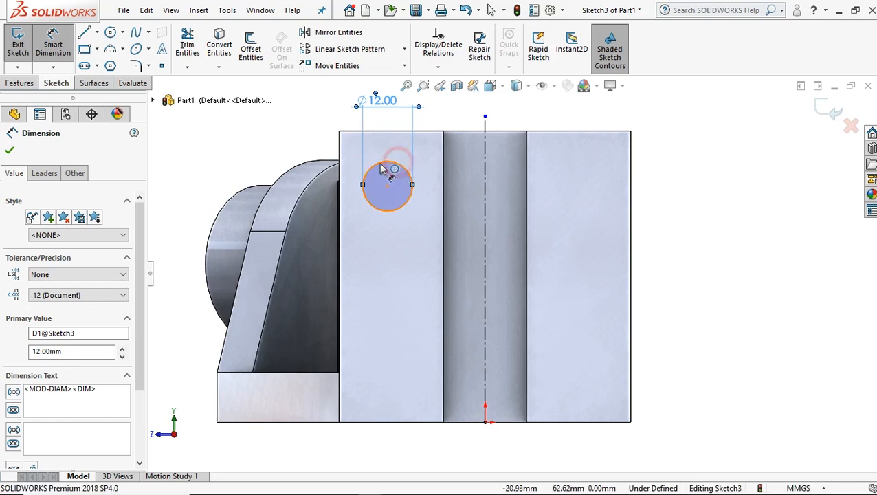
Dimension the circle's centre vertically from the plate's top edge and set the distance to 12 mm.
{"action": "left_click", "coordinate": [365, 177]}
{"action": "left_click", "coordinate": [339, 158]}
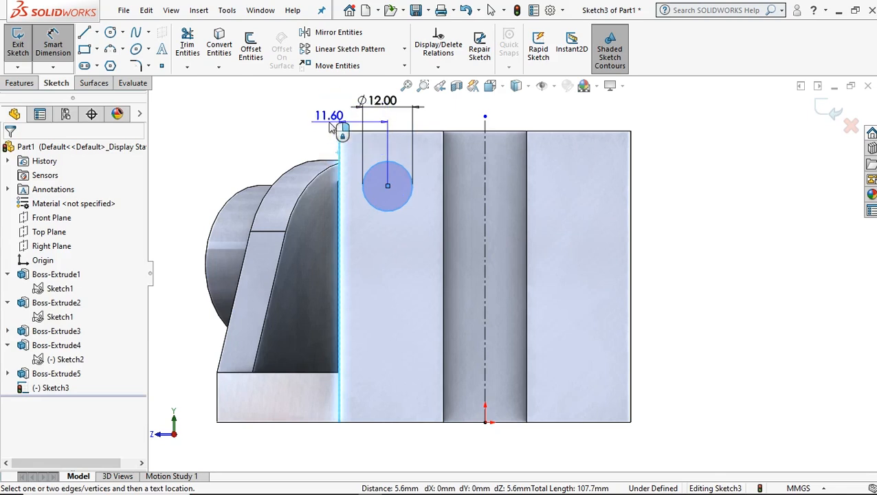
{"action": "key", "text": "Escape"}
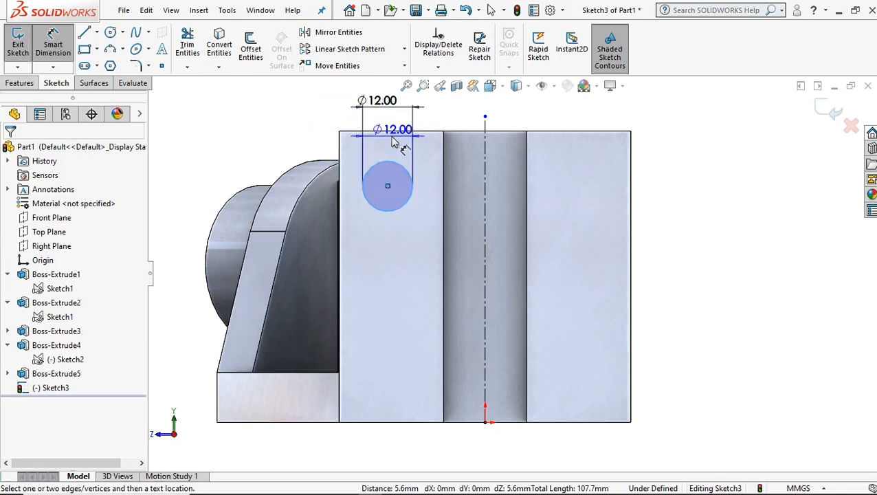
{"action": "left_click", "coordinate": [390, 131]}
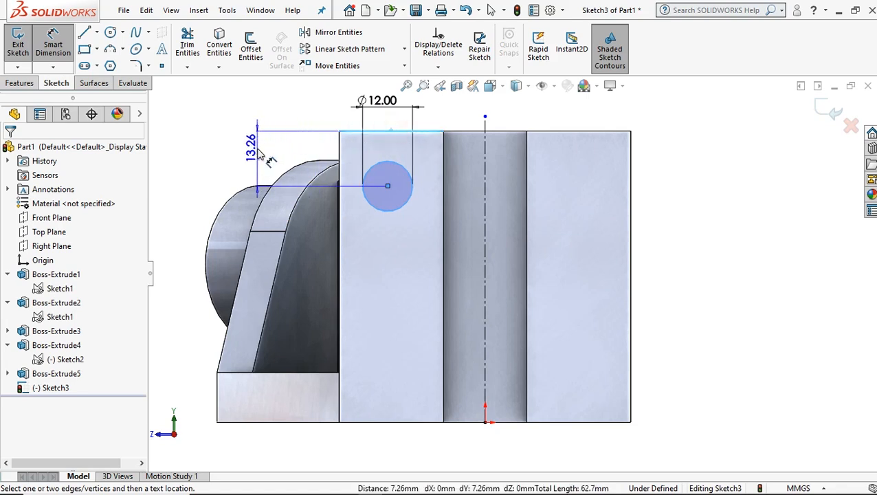
{"action": "left_click", "coordinate": [259, 154]}
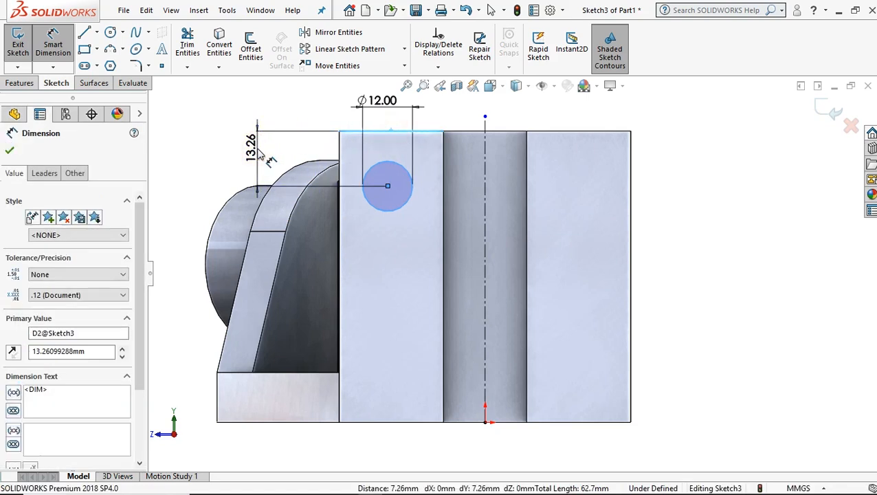
{"action": "key", "text": "Return"}
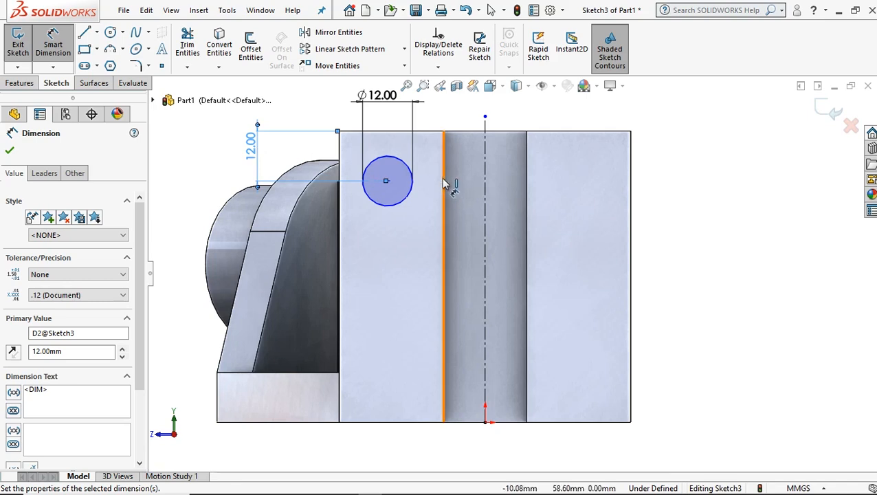
Begin another dimension from the 12 mm circle.
{"action": "left_click", "coordinate": [402, 160]}
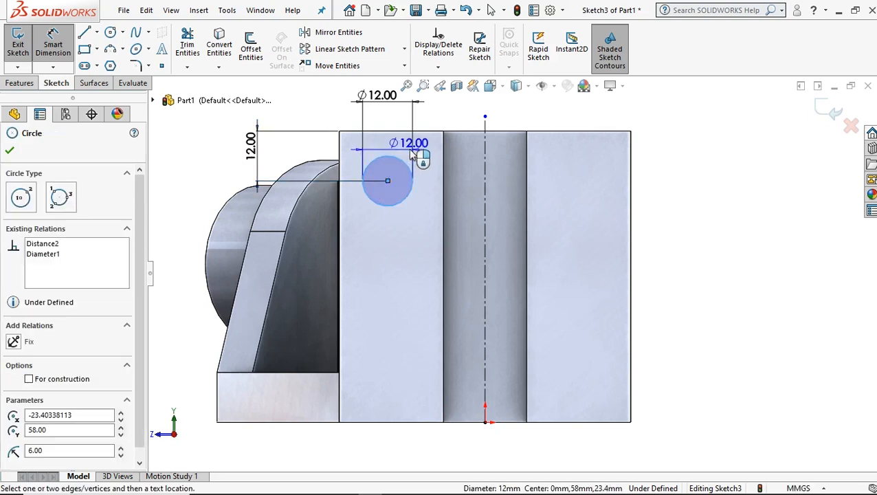
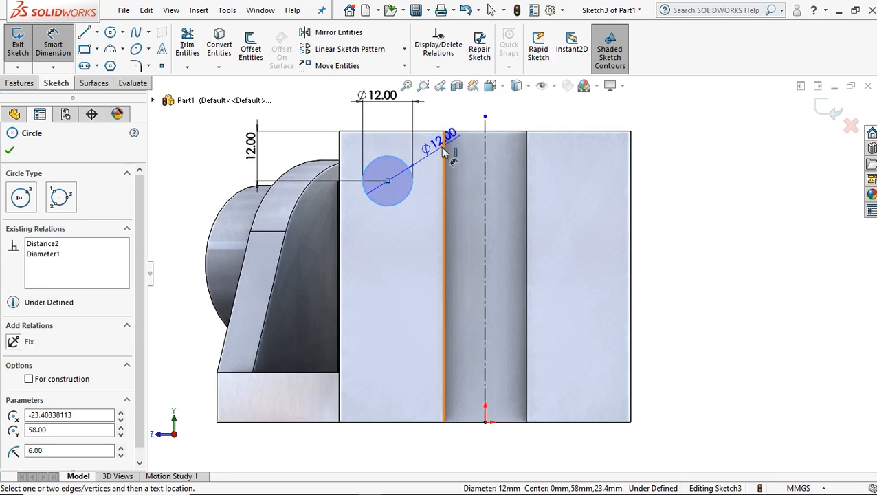
Dimension the 12 mm circle's centre horizontally from the plate's side edge next to the lug and set the distance to 12 mm.
{"action": "left_click", "coordinate": [341, 153]}
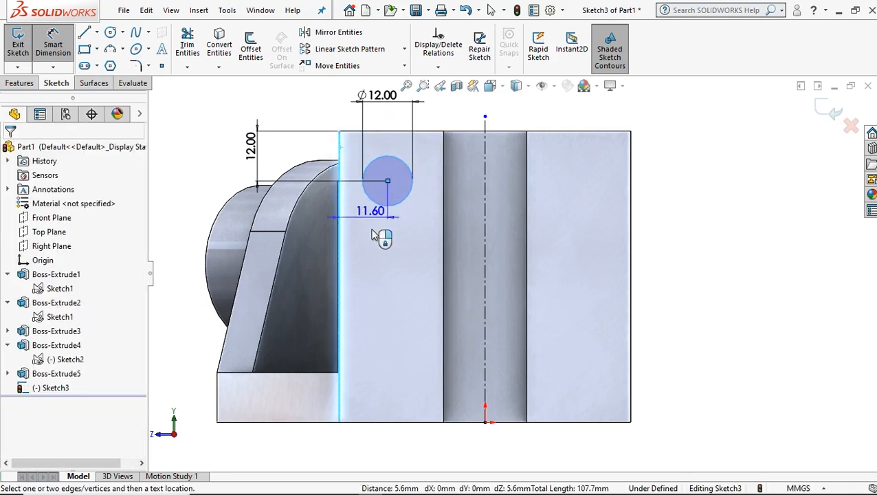
{"action": "left_click", "coordinate": [347, 240]}
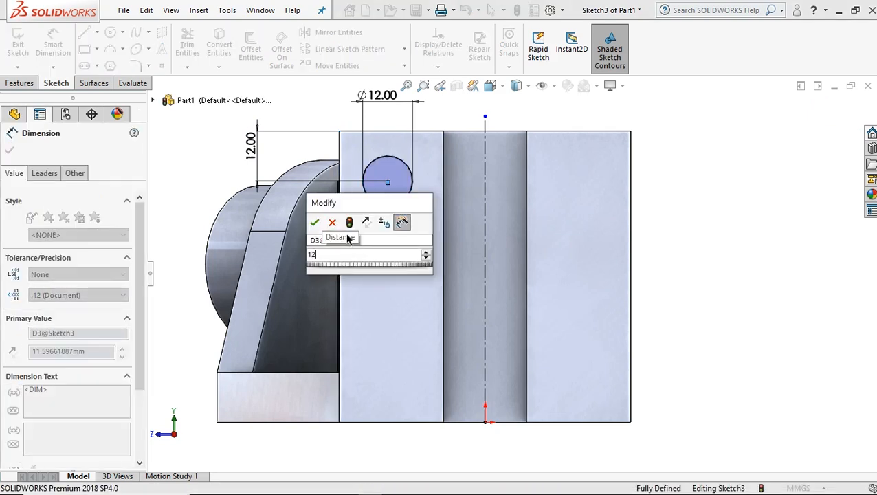
{"action": "key", "text": "Return"}
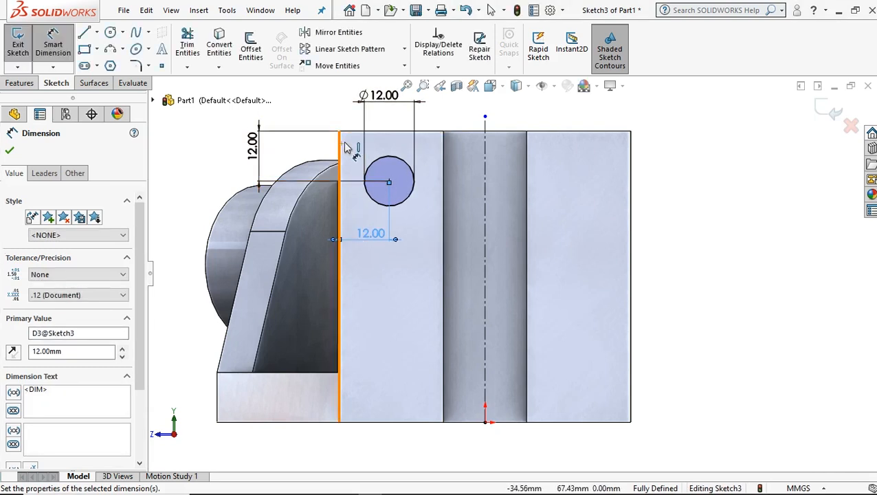
{"action": "left_click", "coordinate": [8, 152]}
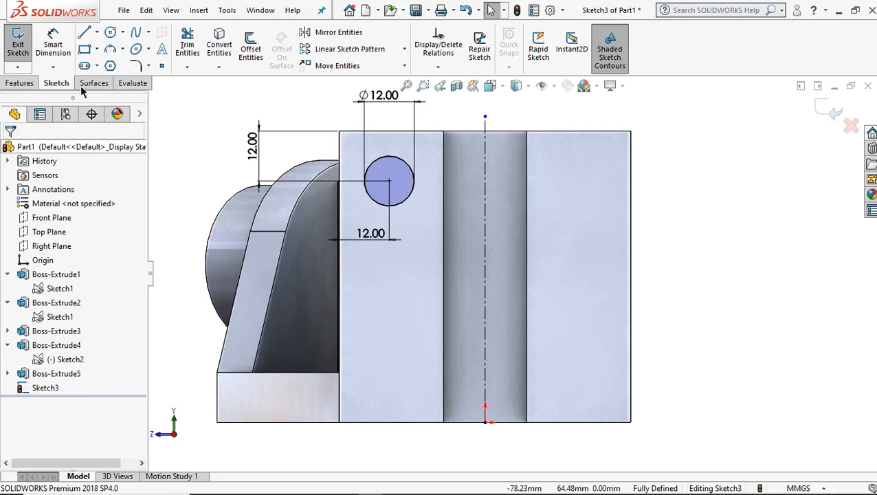
Sketch a second circle about 13 mm in diameter near the plate's lower edge, vertically in line with the first circle's centre.
{"action": "left_click", "coordinate": [110, 34]}
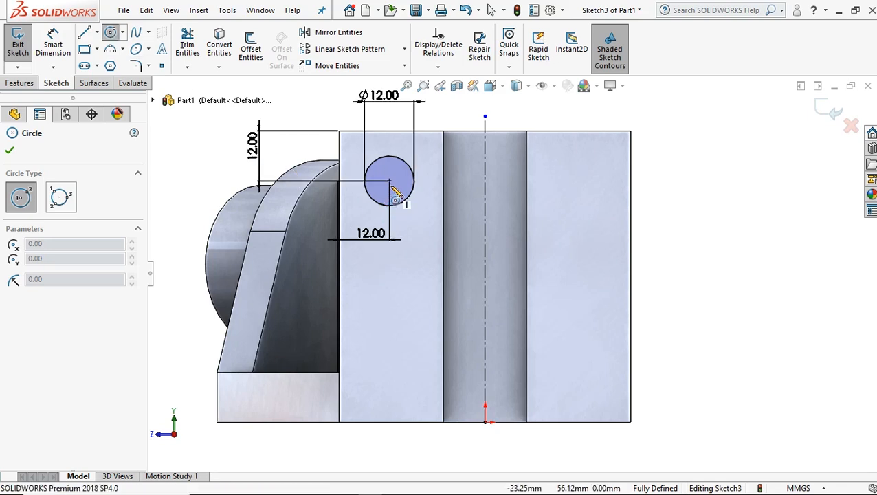
{"action": "left_click", "coordinate": [389, 358]}
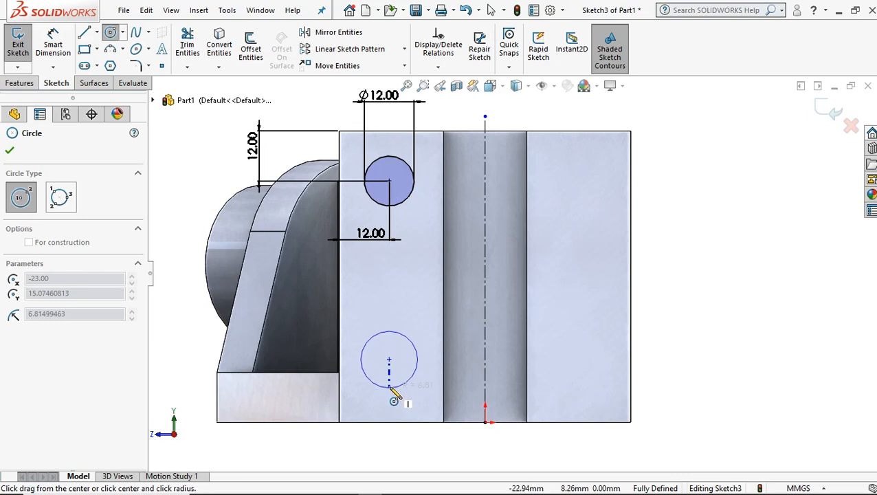
{"action": "left_click", "coordinate": [389, 385]}
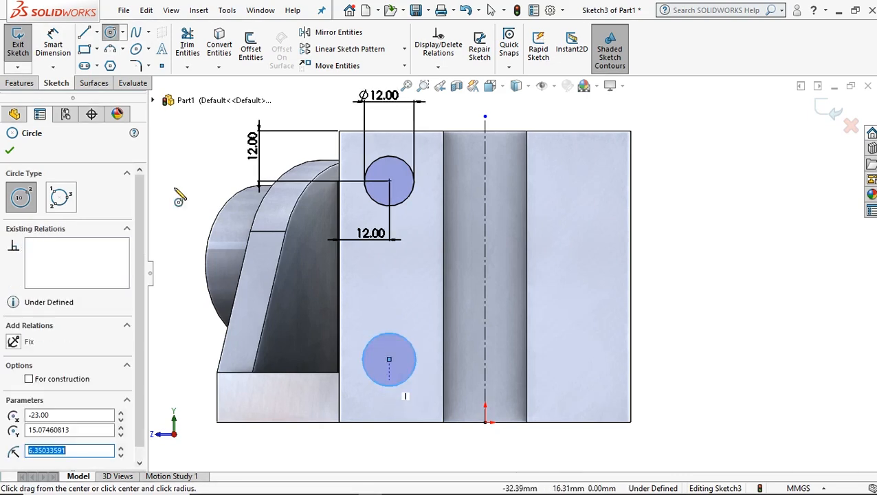
Dimension the lower circle's centre horizontally from the plate's side edge next to the lug at 12 mm.
{"action": "left_click", "coordinate": [53, 44]}
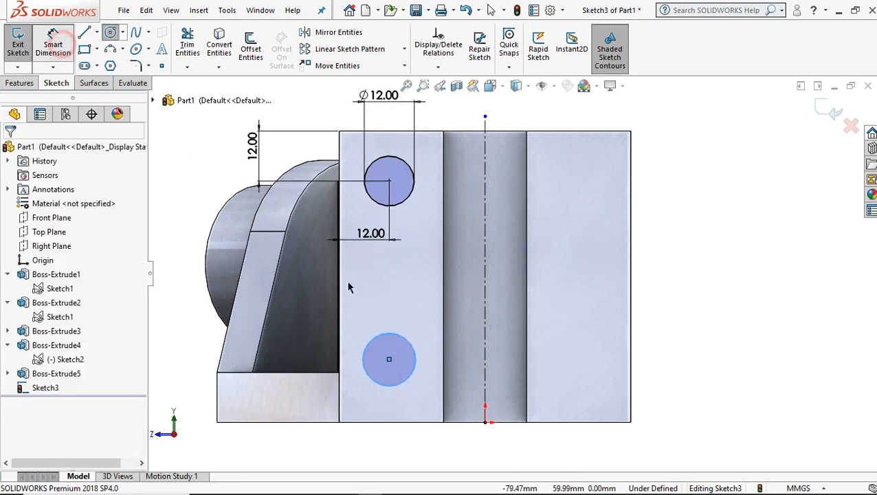
{"action": "left_click", "coordinate": [389, 360]}
{"action": "left_click", "coordinate": [339, 402]}
{"action": "left_click", "coordinate": [355, 458]}
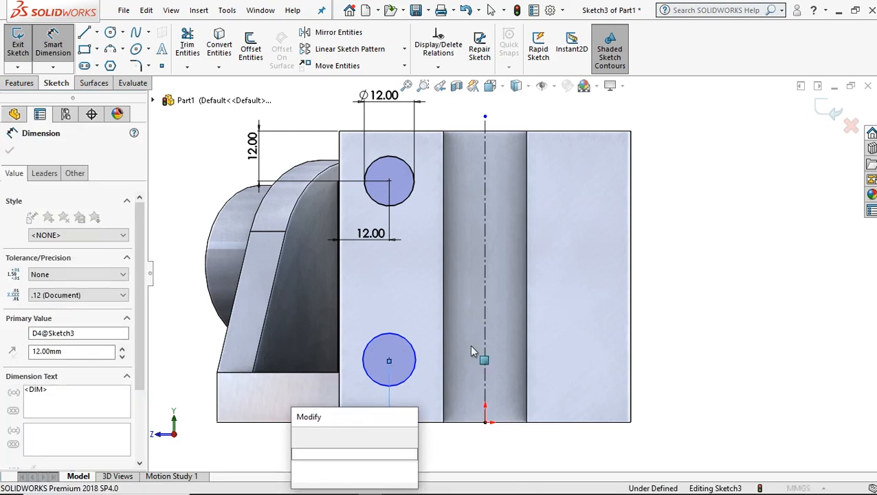
{"action": "left_click", "coordinate": [299, 437]}
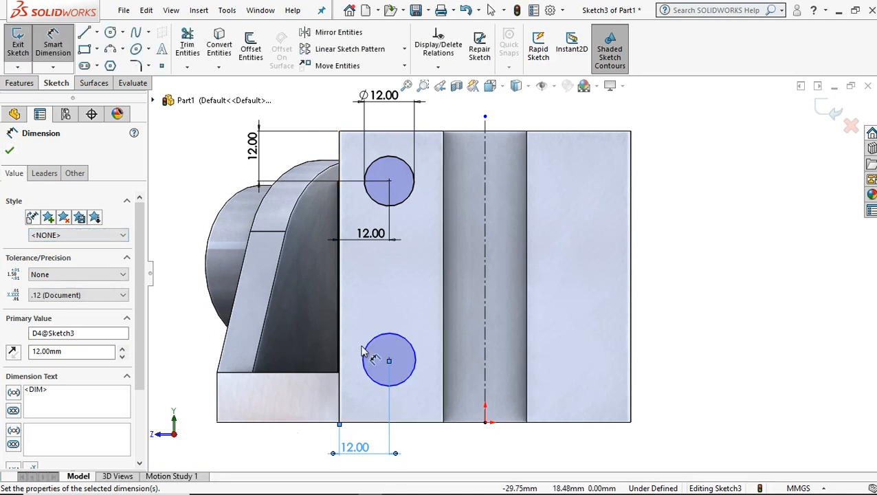
{"action": "left_click", "coordinate": [9, 154]}
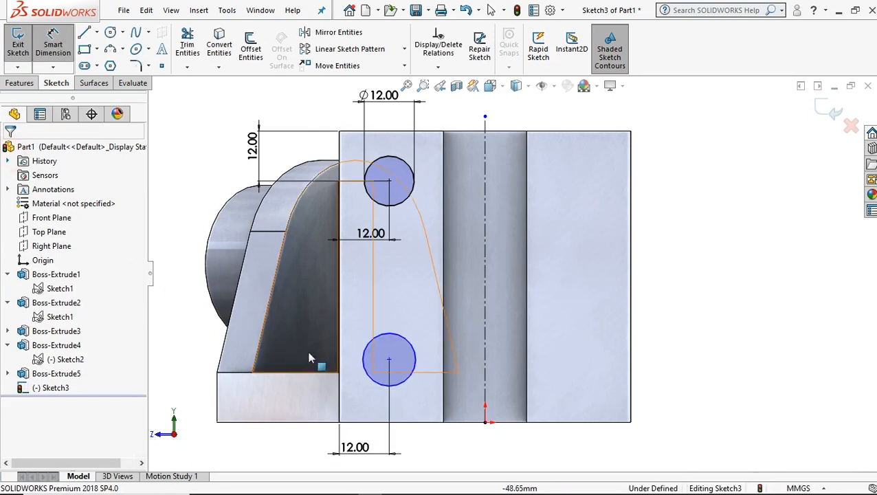
Add an Equal relation between the upper and lower circles.
{"action": "left_click", "coordinate": [375, 202]}
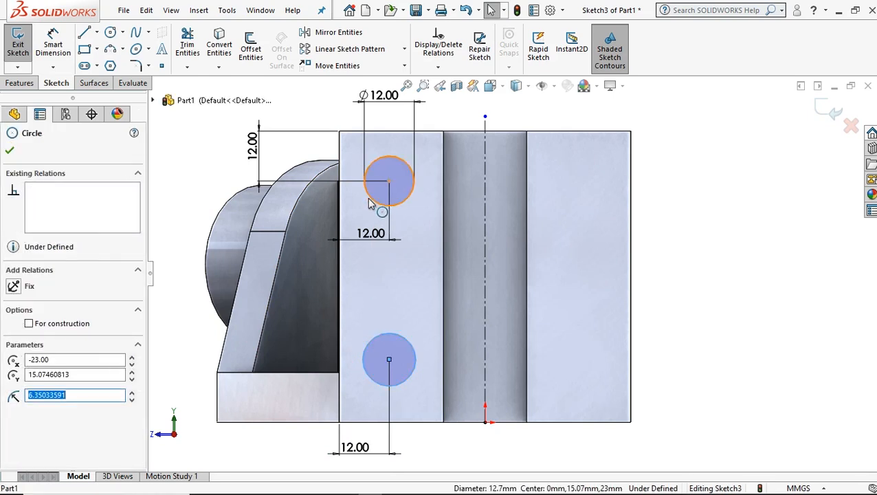
{"action": "left_click", "coordinate": [368, 199], "text": "ctrl"}
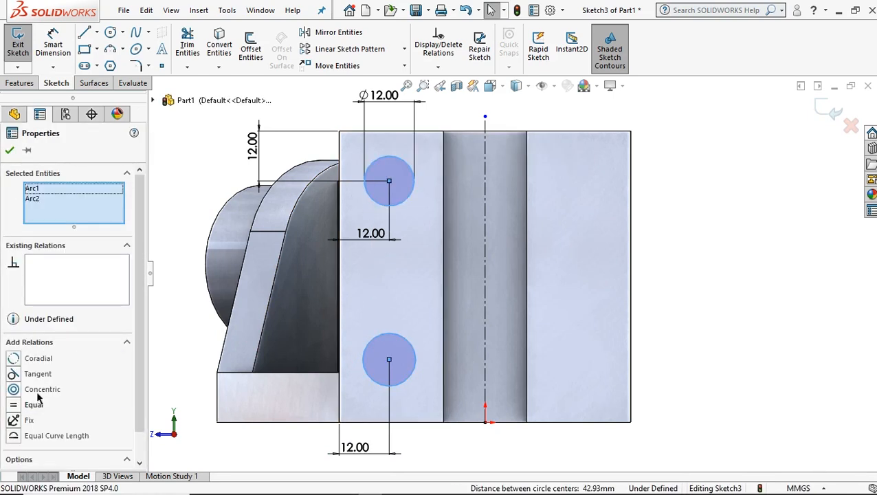
{"action": "left_click", "coordinate": [17, 407]}
{"action": "left_click", "coordinate": [10, 152]}
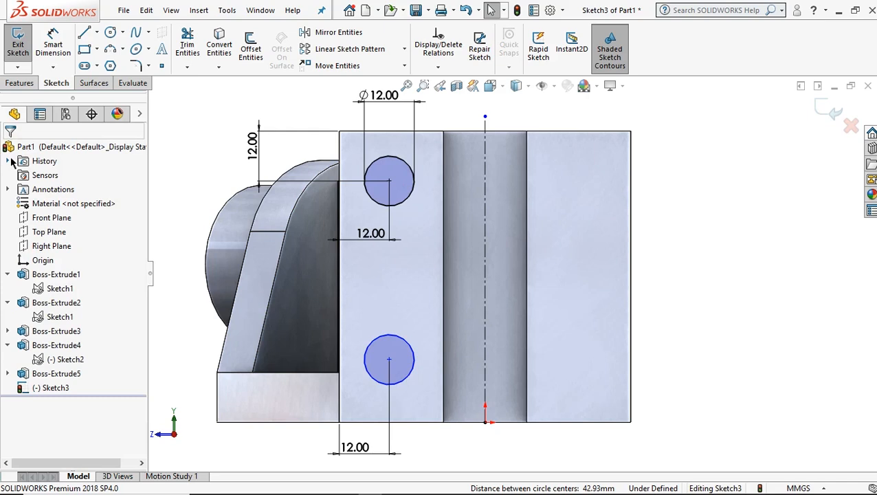
Dimension the lower circle's centre vertically from the plate's bottom edge and set the distance to 25 mm.
{"action": "left_click", "coordinate": [55, 42]}
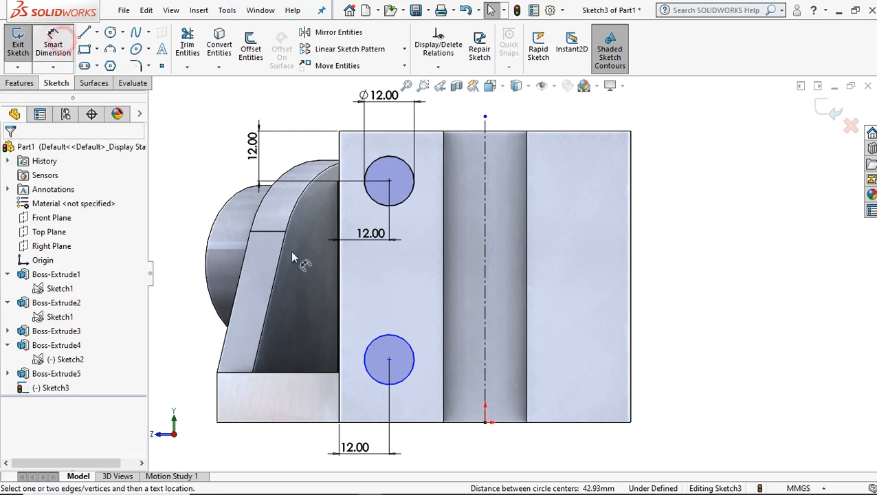
{"action": "left_click", "coordinate": [347, 406]}
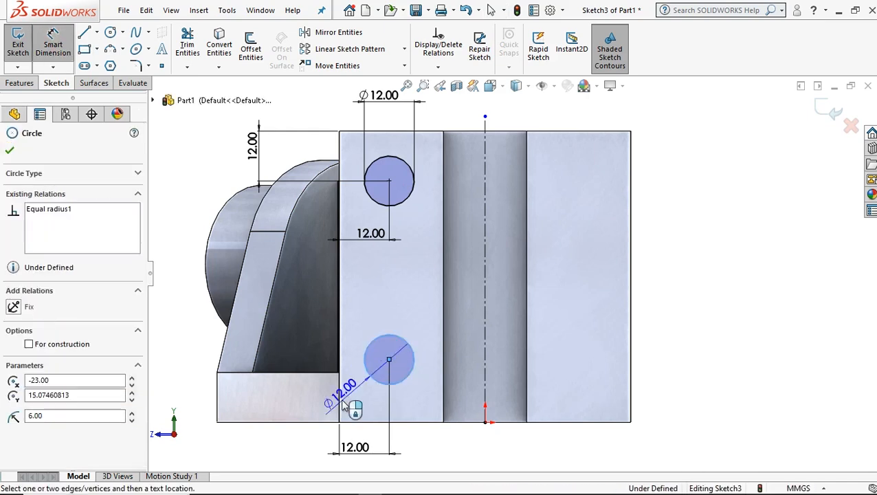
{"action": "left_click", "coordinate": [340, 403]}
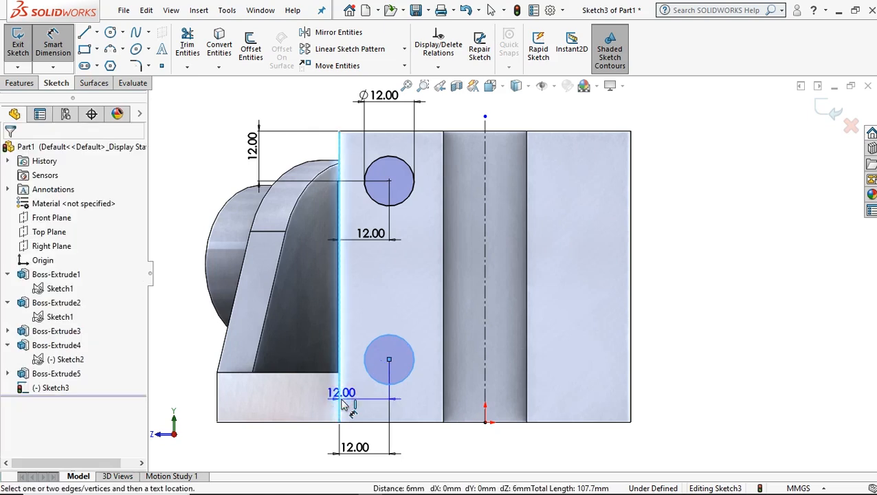
{"action": "left_click", "coordinate": [342, 401]}
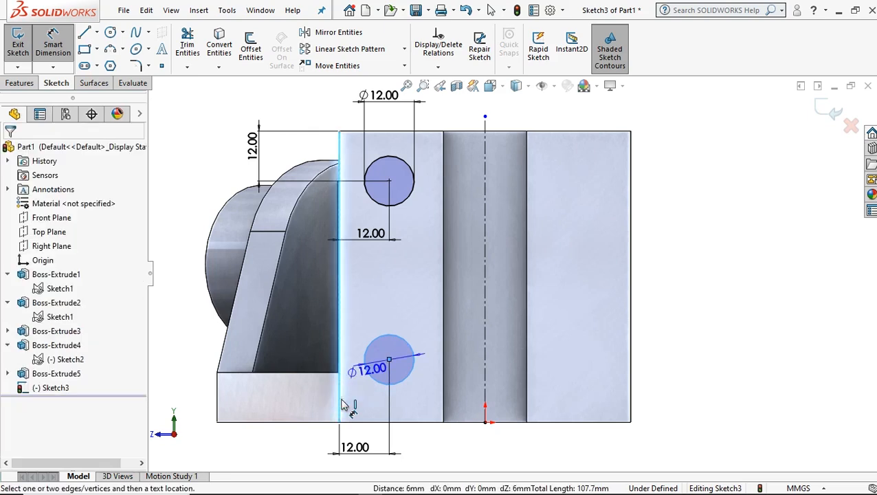
{"action": "left_click", "coordinate": [374, 424]}
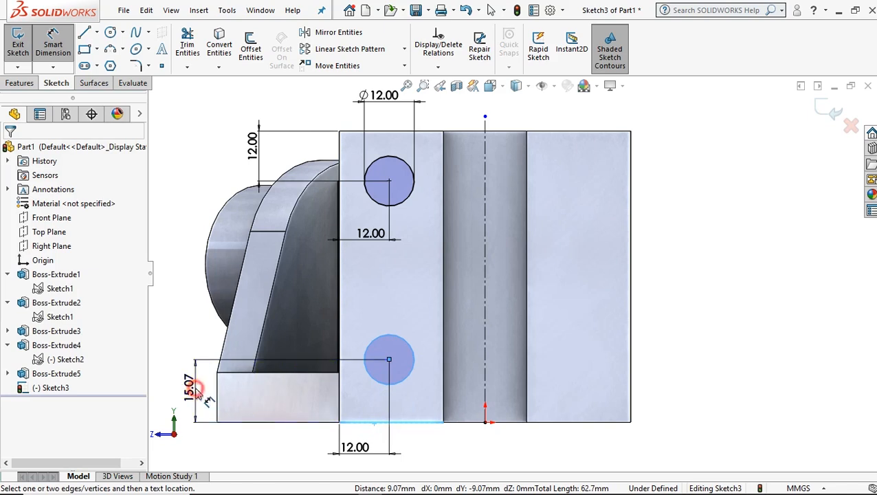
{"action": "double_click", "coordinate": [193, 388]}
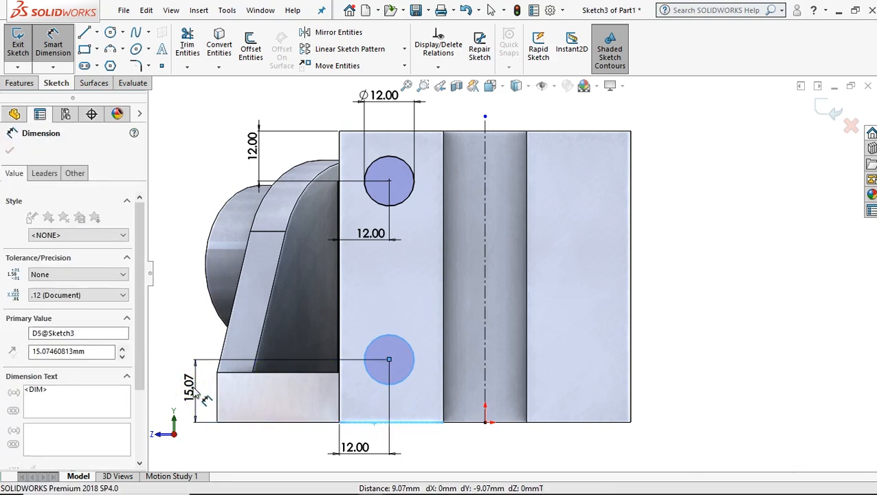
{"action": "type", "text": "25"}
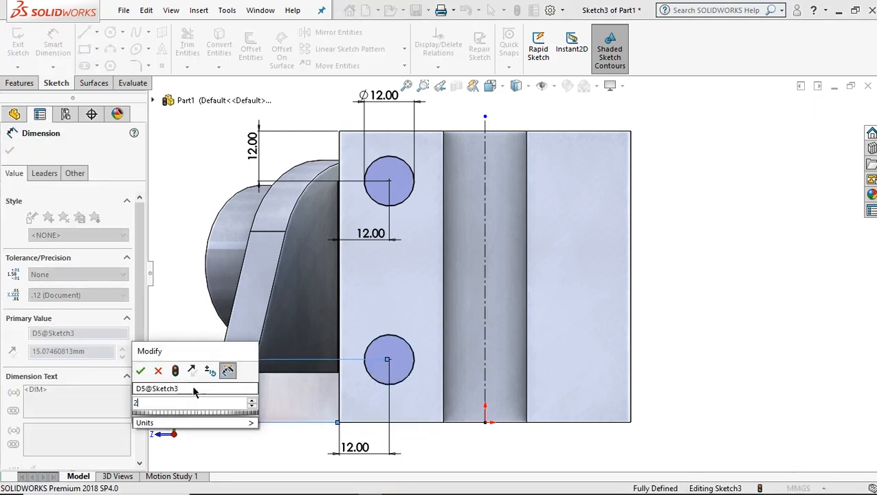
{"action": "left_click", "coordinate": [141, 372]}
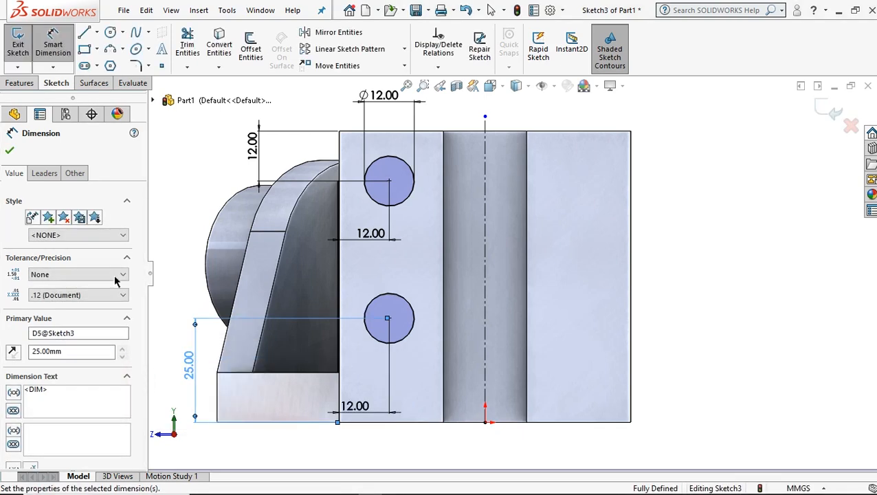
{"action": "left_click", "coordinate": [10, 150]}
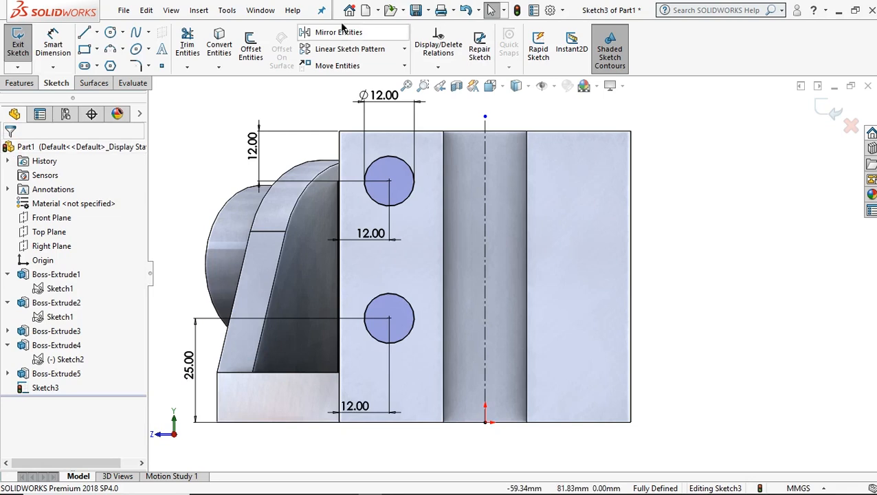
Mirror both circles about the groove's vertical centerline onto the opposite face strip, keeping the originals.
{"action": "left_click", "coordinate": [339, 31]}
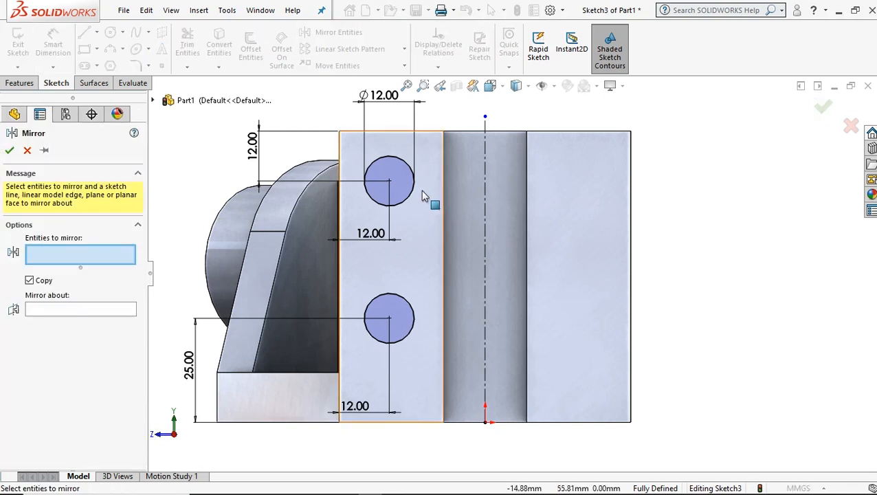
{"action": "left_click", "coordinate": [89, 309]}
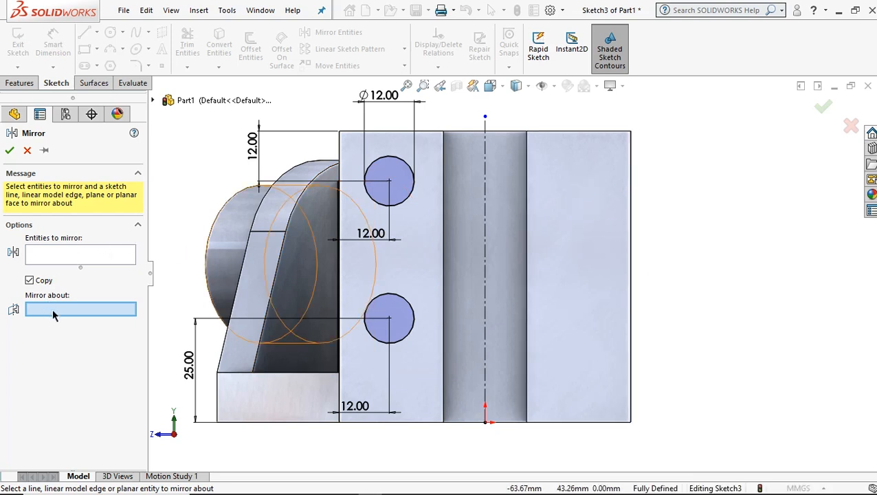
{"action": "left_click", "coordinate": [486, 286]}
{"action": "left_click", "coordinate": [55, 255]}
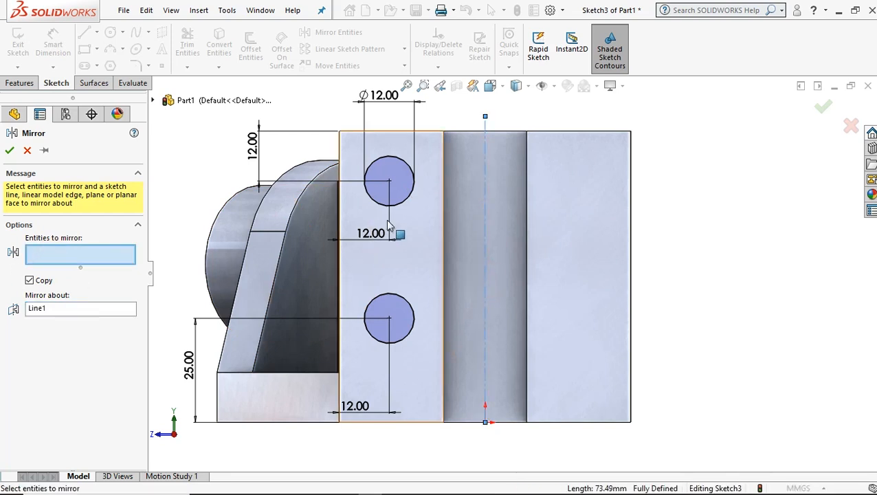
{"action": "left_click", "coordinate": [405, 200]}
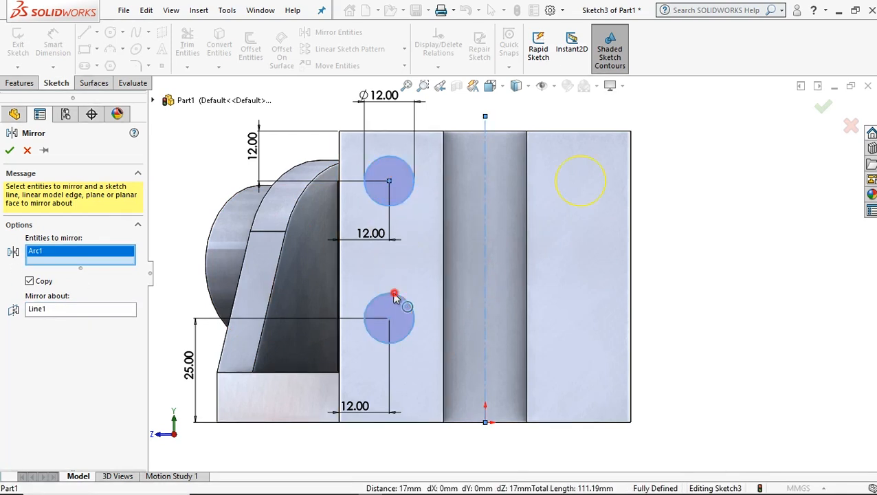
{"action": "left_click", "coordinate": [397, 298]}
{"action": "left_click", "coordinate": [9, 152]}
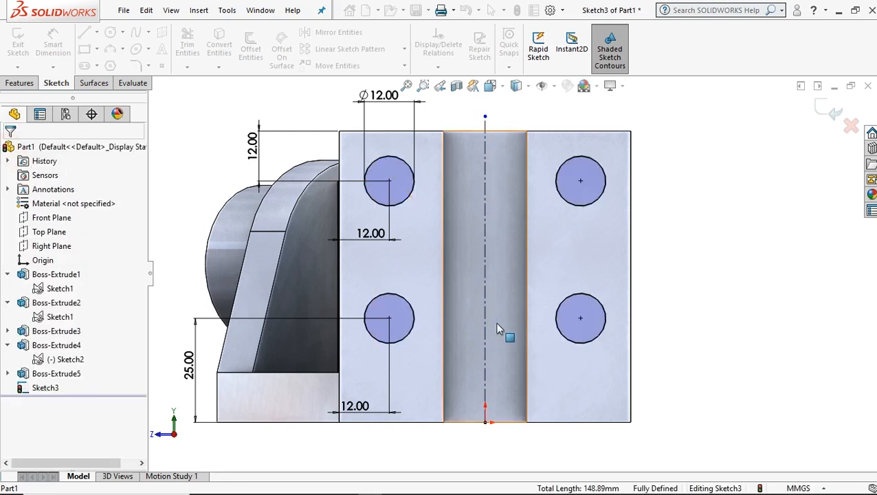
Cut-extrude the four circles through the upright plate with the Up To Next end condition.
{"action": "middle_click_drag", "start_coordinate": [498, 294], "coordinate": [470, 281]}
{"action": "left_click", "coordinate": [20, 83]}
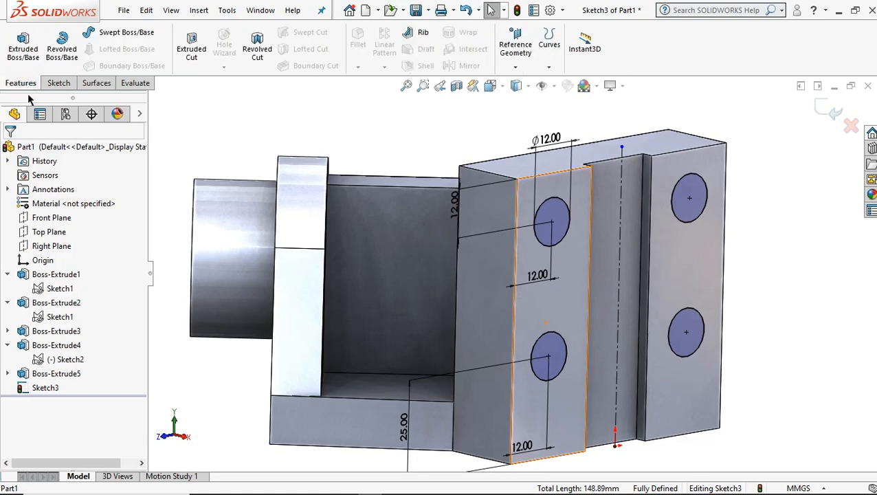
{"action": "left_click", "coordinate": [191, 48]}
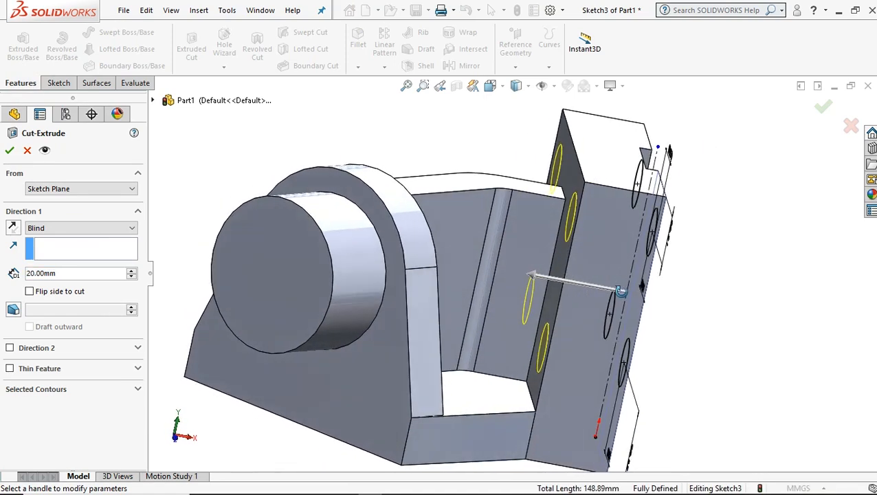
{"action": "left_click", "coordinate": [48, 229]}
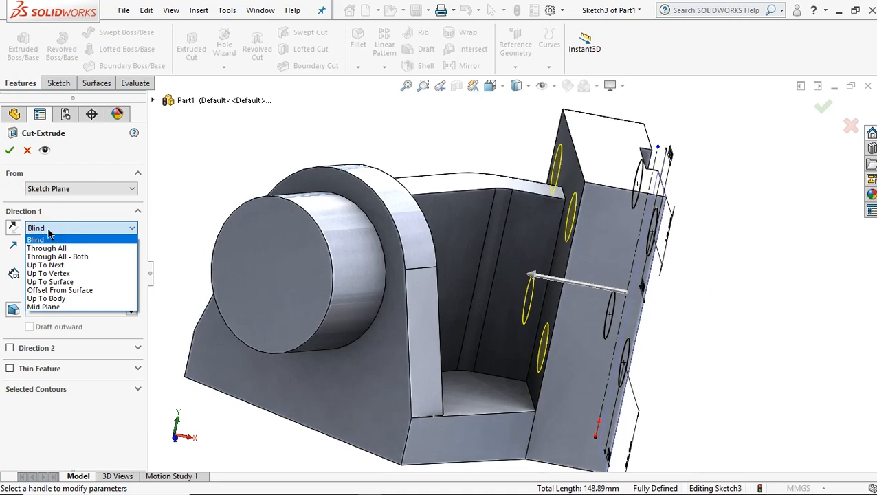
{"action": "left_click", "coordinate": [54, 264]}
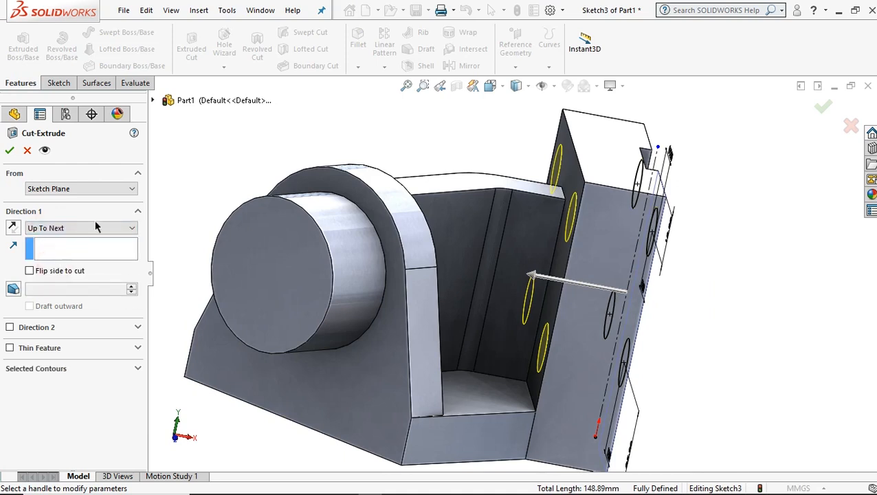
{"action": "middle_click_drag", "start_coordinate": [608, 289], "coordinate": [599, 292]}
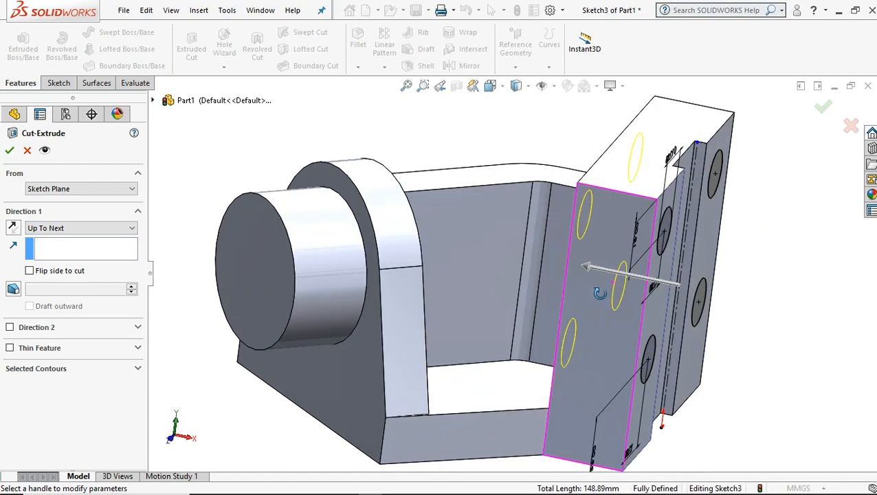
{"action": "left_click", "coordinate": [10, 151]}
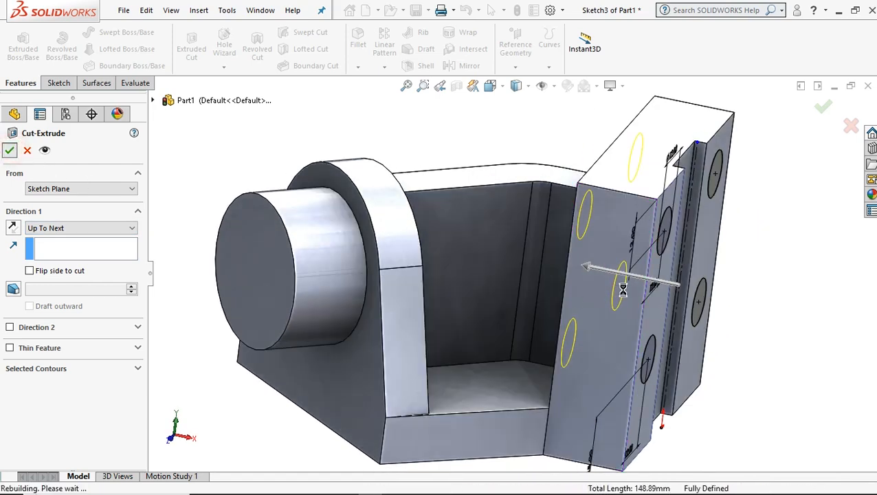
{"action": "middle_click_drag", "start_coordinate": [693, 270], "coordinate": [462, 284]}
{"action": "scroll", "coordinate": [528, 272], "scroll_direction": "up", "scroll_amount": 2}
{"action": "middle_click_drag", "start_coordinate": [324, 250], "coordinate": [462, 223]}
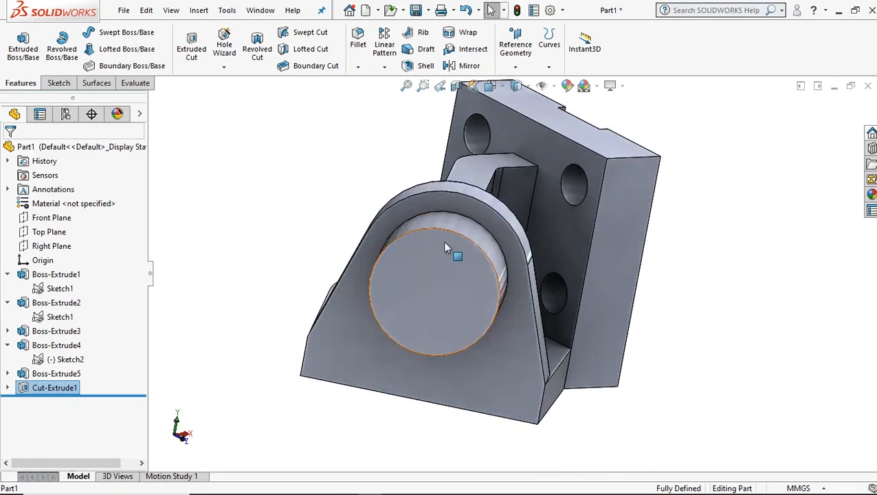
Create a mid reference plane between the cylinder's end face and the front face of the rounded plate.
{"action": "middle_click_drag", "start_coordinate": [447, 337], "coordinate": [494, 250]}
{"action": "middle_click_drag", "start_coordinate": [548, 191], "coordinate": [495, 315]}
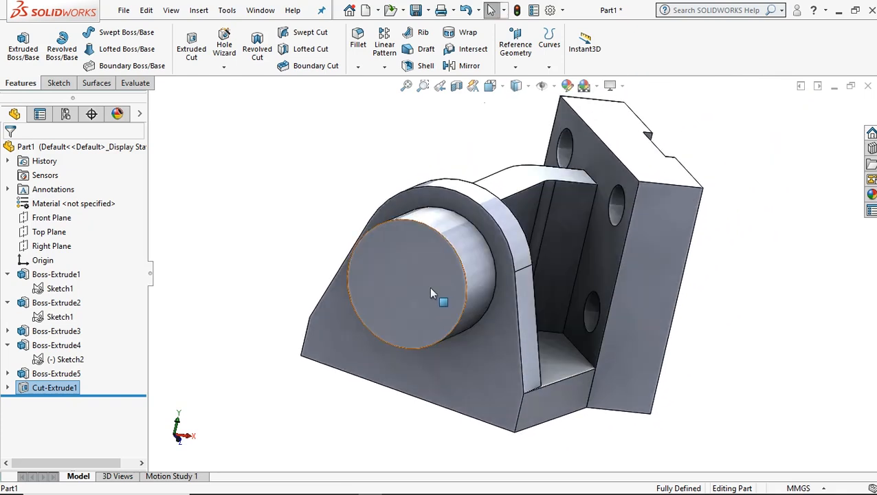
{"action": "left_click", "coordinate": [255, 202]}
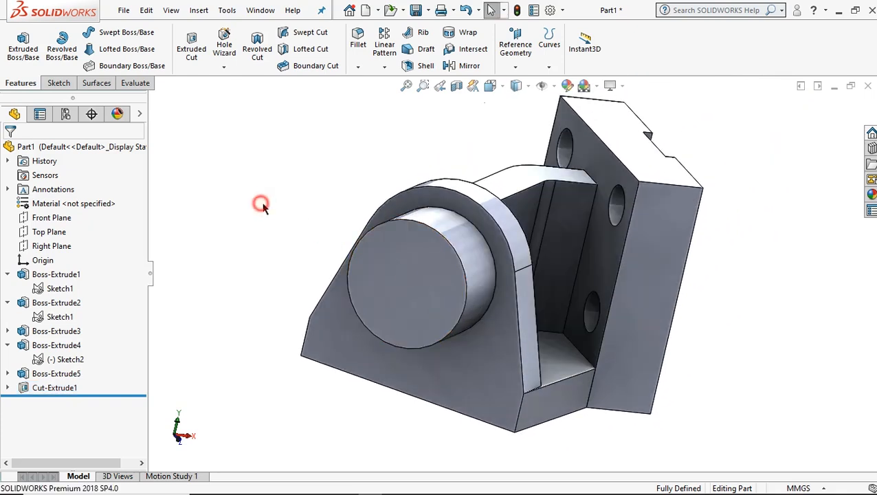
{"action": "left_click", "coordinate": [430, 276]}
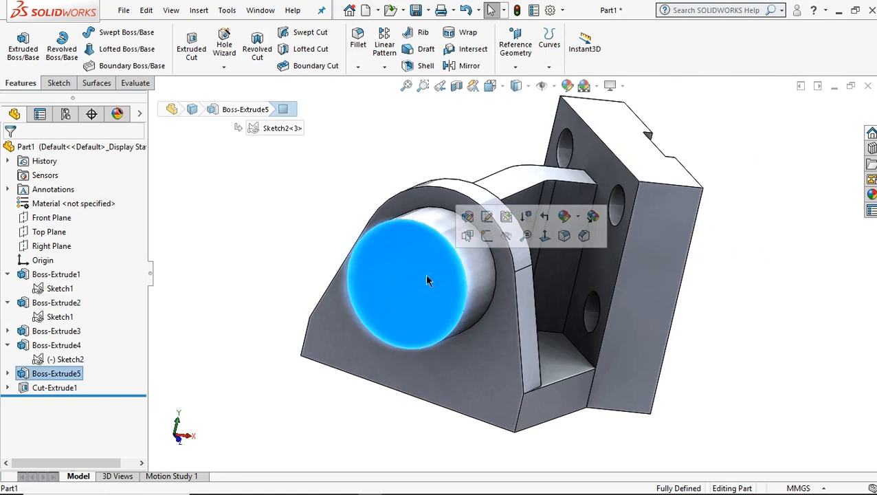
{"action": "left_click", "coordinate": [501, 256], "text": "ctrl"}
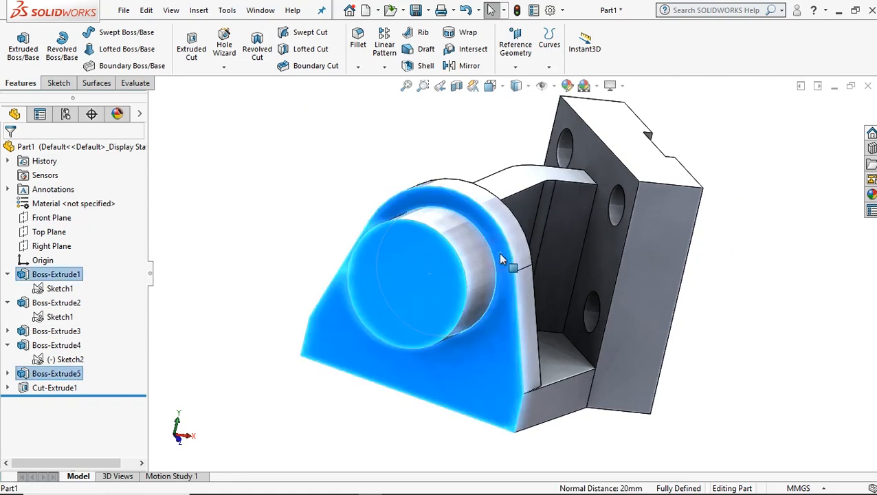
{"action": "left_click", "coordinate": [517, 44]}
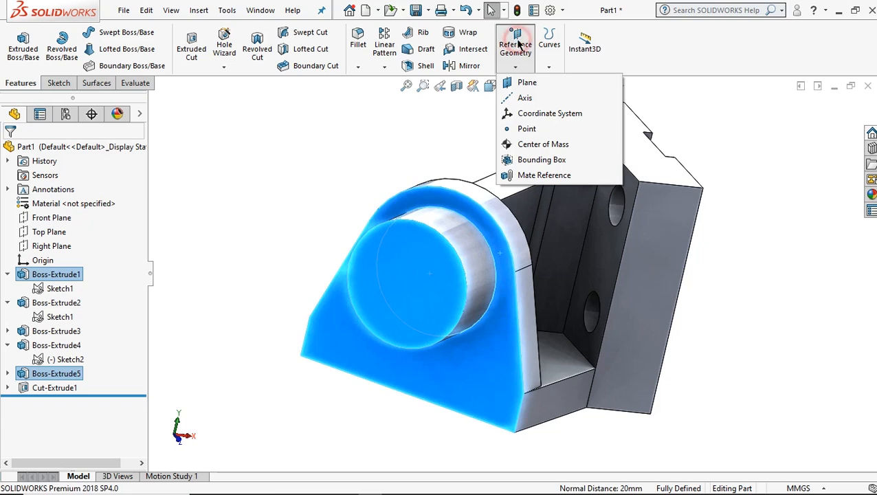
{"action": "left_click", "coordinate": [526, 83]}
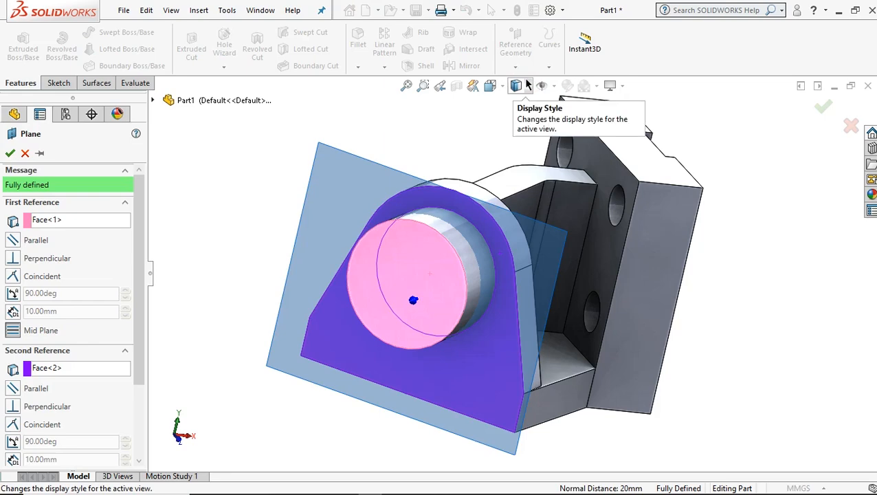
{"action": "middle_click_drag", "start_coordinate": [424, 252], "coordinate": [524, 290]}
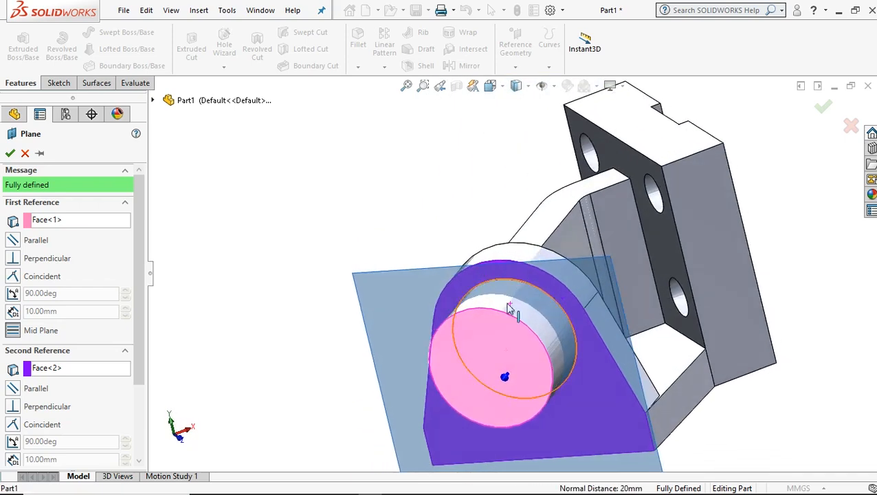
{"action": "left_click", "coordinate": [10, 153]}
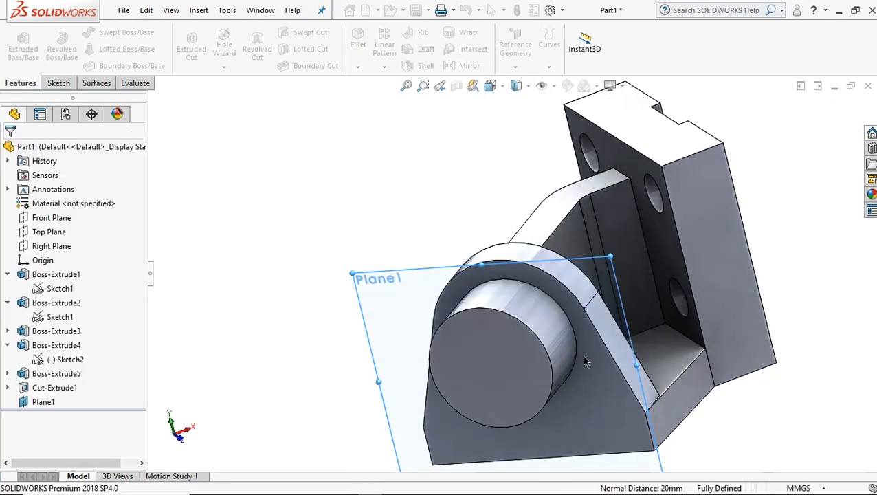
Orient the view normal to Plane1 and start a new sketch on it.
{"action": "scroll", "coordinate": [583, 359], "scroll_direction": "up", "scroll_amount": 2}
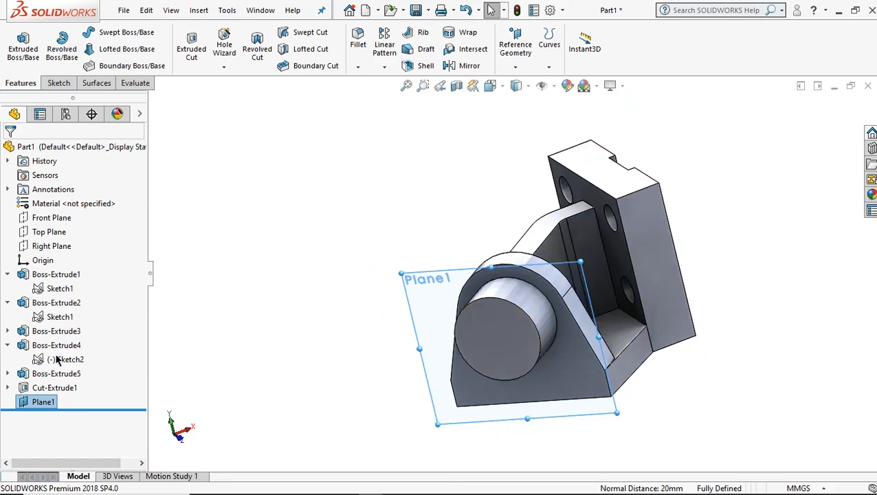
{"action": "right_click", "coordinate": [43, 406]}
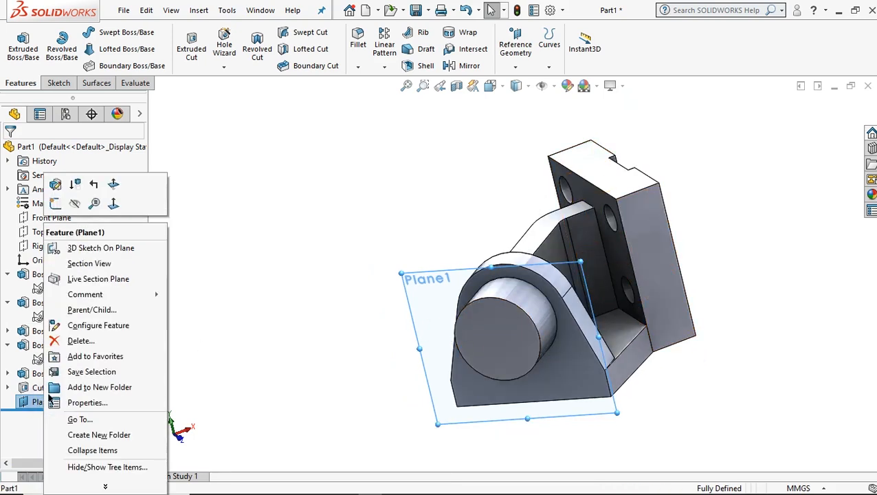
{"action": "left_click", "coordinate": [115, 203]}
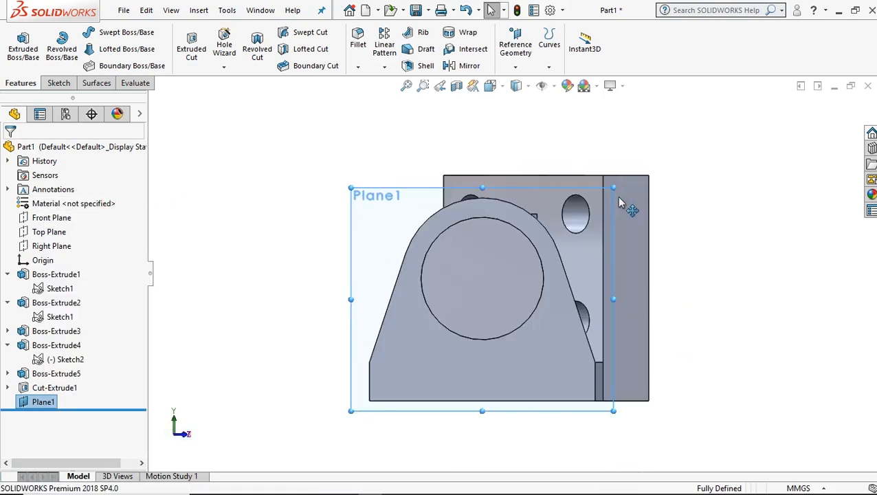
{"action": "right_click", "coordinate": [43, 404]}
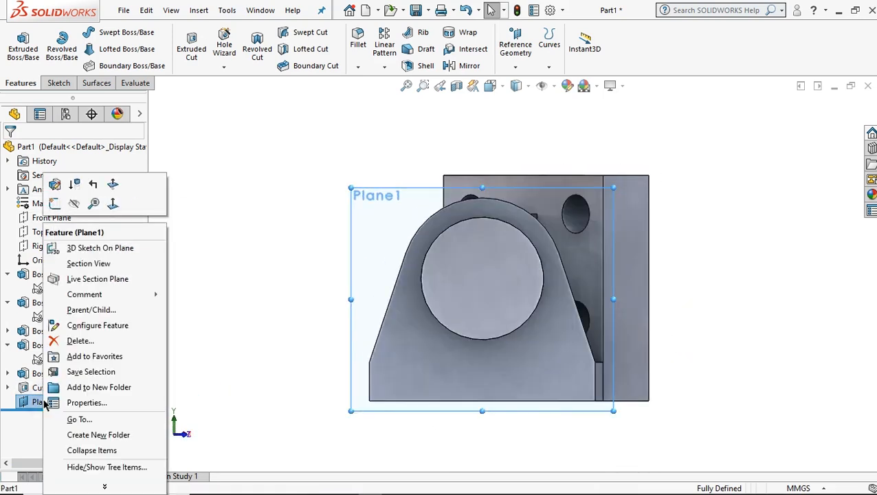
{"action": "left_click", "coordinate": [55, 204]}
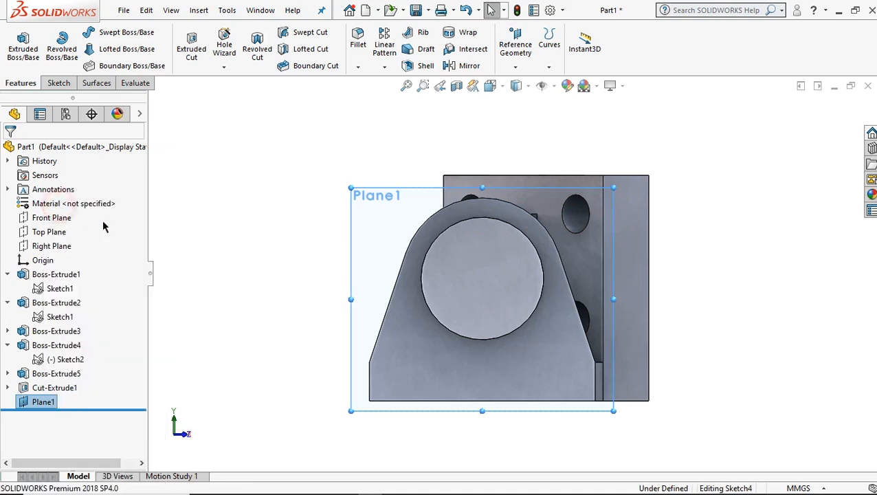
{"action": "scroll", "coordinate": [593, 344], "scroll_direction": "down", "scroll_amount": 2}
{"action": "scroll", "coordinate": [549, 306], "scroll_direction": "down", "scroll_amount": 2}
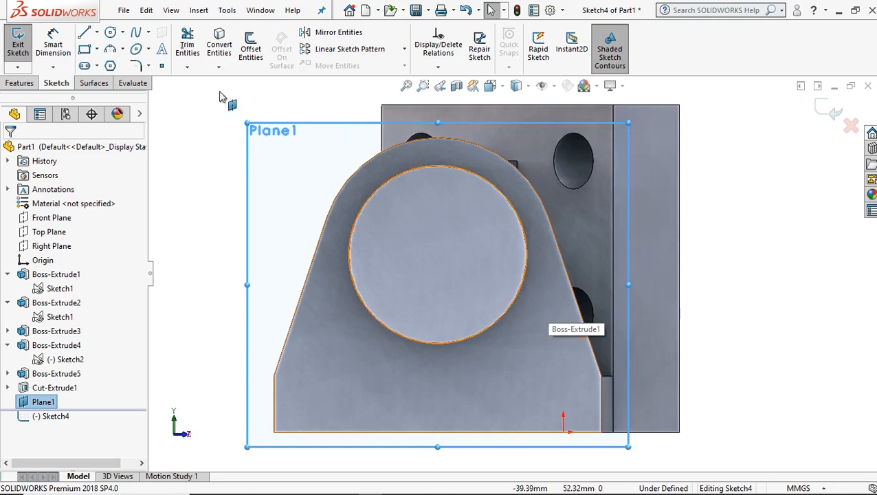
Sketch a vertical line about 63 mm long from the cylinder's top quadrant point down past the plate's bottom edge.
{"action": "left_click", "coordinate": [97, 33]}
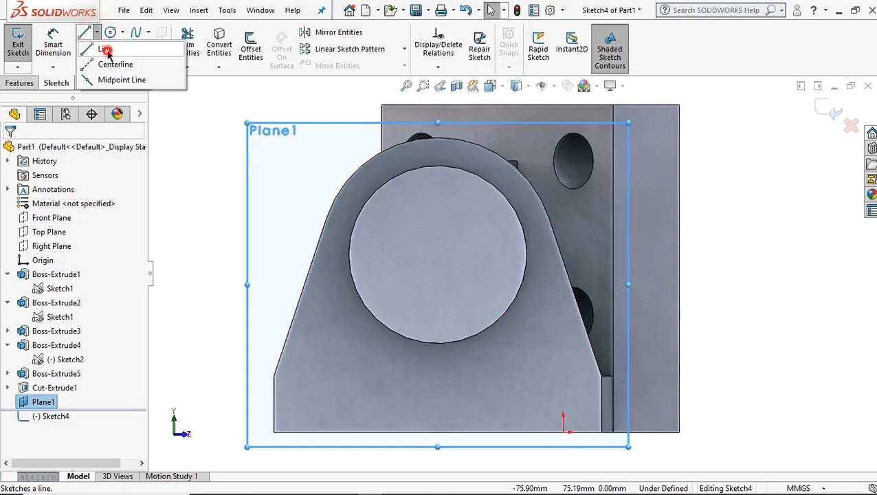
{"action": "left_click", "coordinate": [105, 50]}
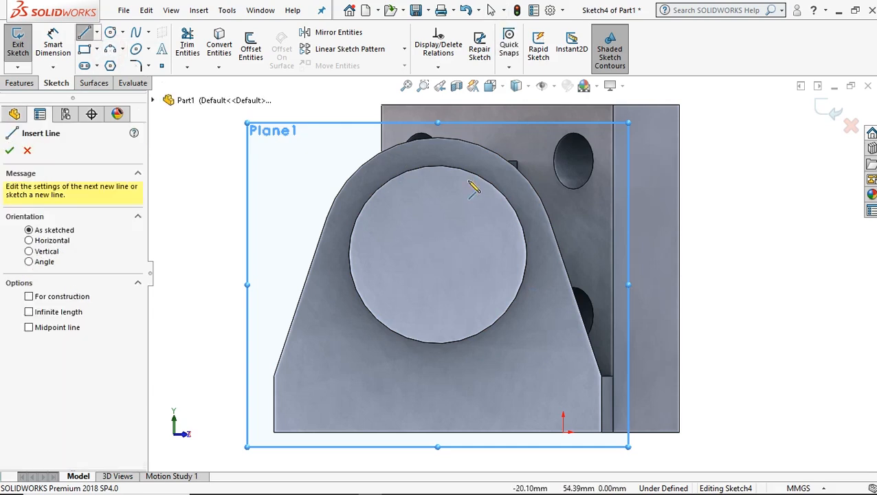
{"action": "left_click", "coordinate": [438, 167]}
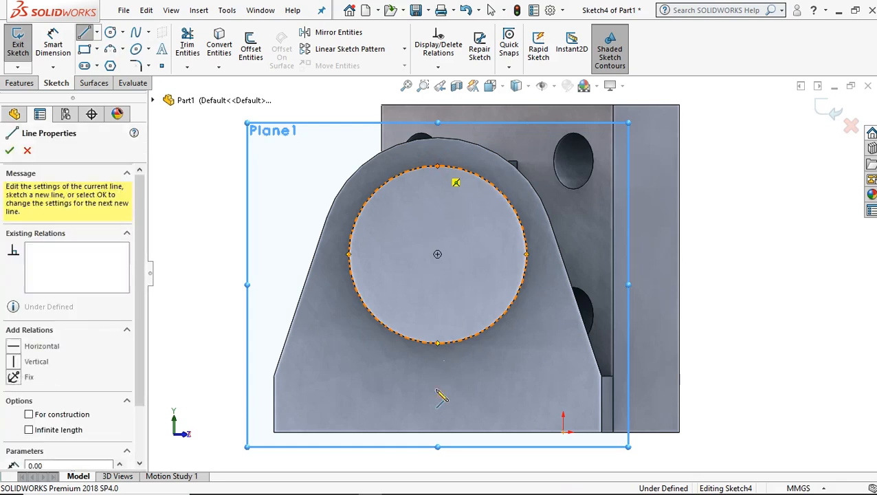
{"action": "left_click", "coordinate": [437, 461]}
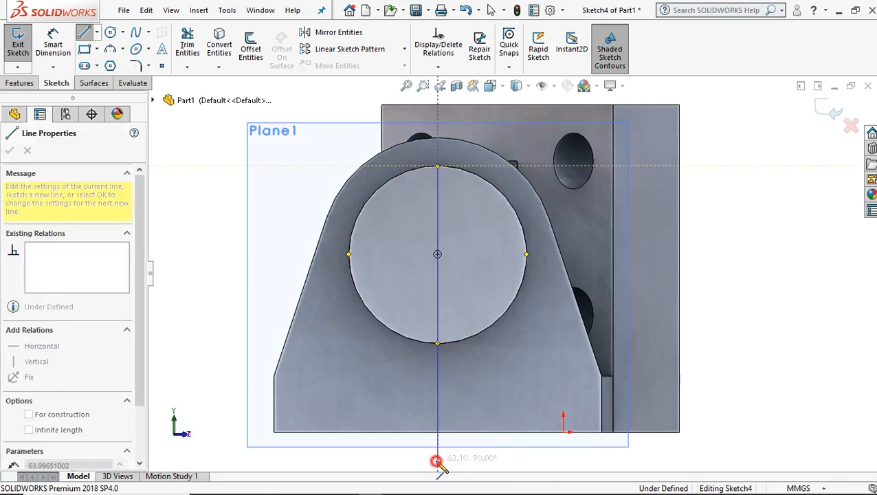
{"action": "right_click", "coordinate": [517, 355]}
{"action": "left_click", "coordinate": [540, 337]}
{"action": "scroll", "coordinate": [468, 175], "scroll_direction": "down", "scroll_amount": 2}
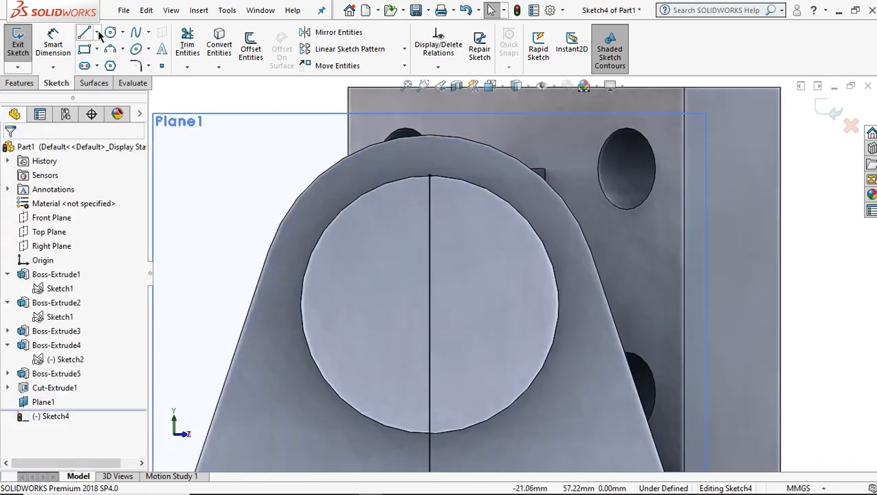
Sketch a horizontal midpoint line about 16 mm long, centred on the vertical line's upper endpoint.
{"action": "left_click", "coordinate": [97, 32]}
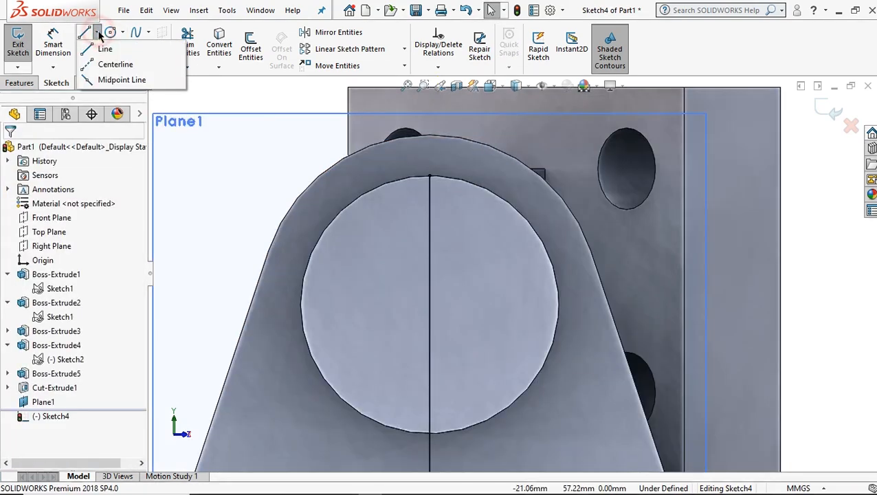
{"action": "left_click", "coordinate": [111, 81]}
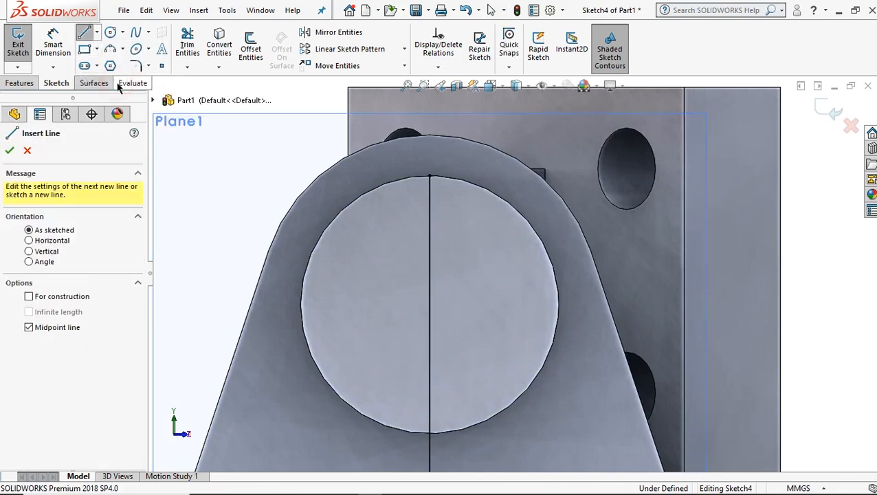
{"action": "scroll", "coordinate": [454, 191], "scroll_direction": "down", "scroll_amount": 2}
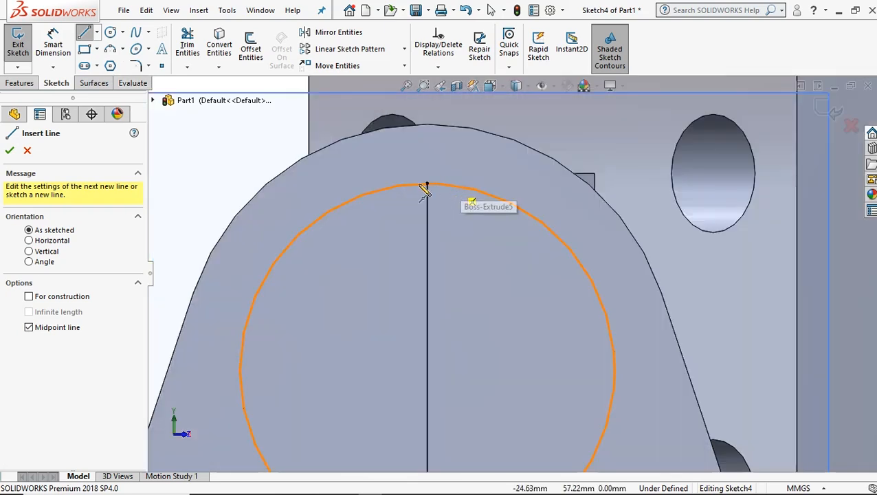
{"action": "left_click", "coordinate": [427, 184]}
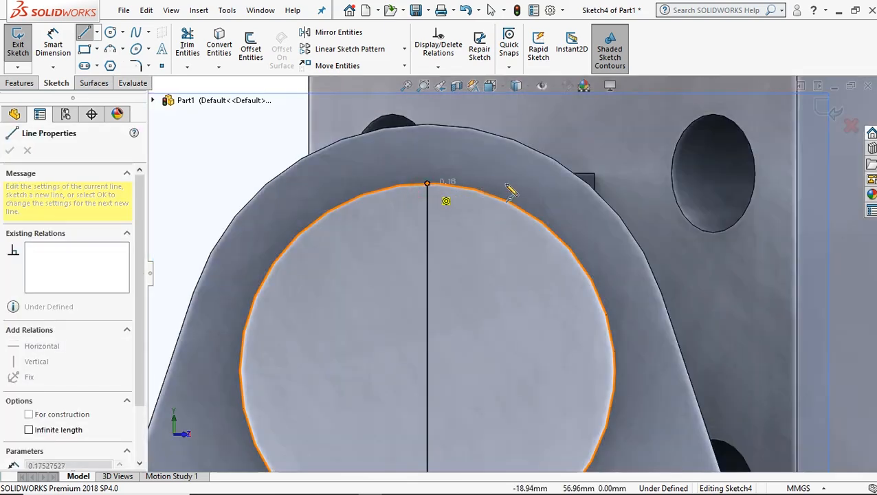
{"action": "right_click", "coordinate": [506, 165]}
{"action": "left_click", "coordinate": [515, 168]}
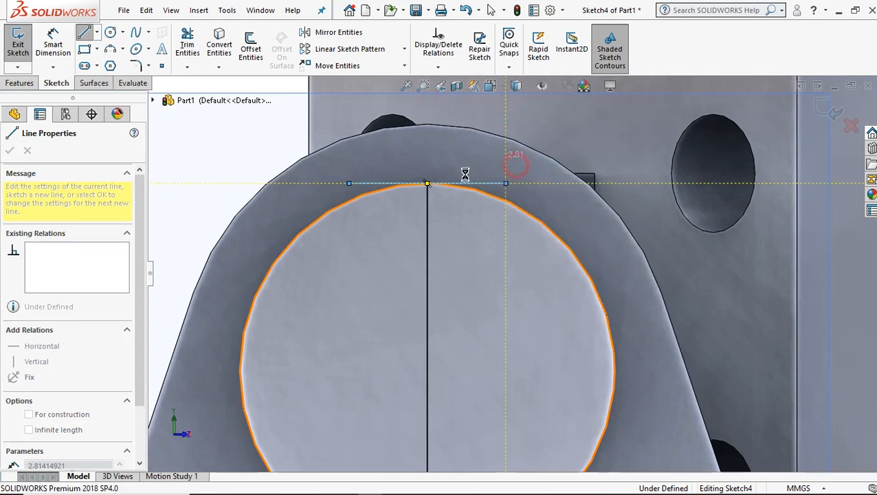
Dimension the upper horizontal line's length and set it to 6 mm.
{"action": "left_click", "coordinate": [55, 46]}
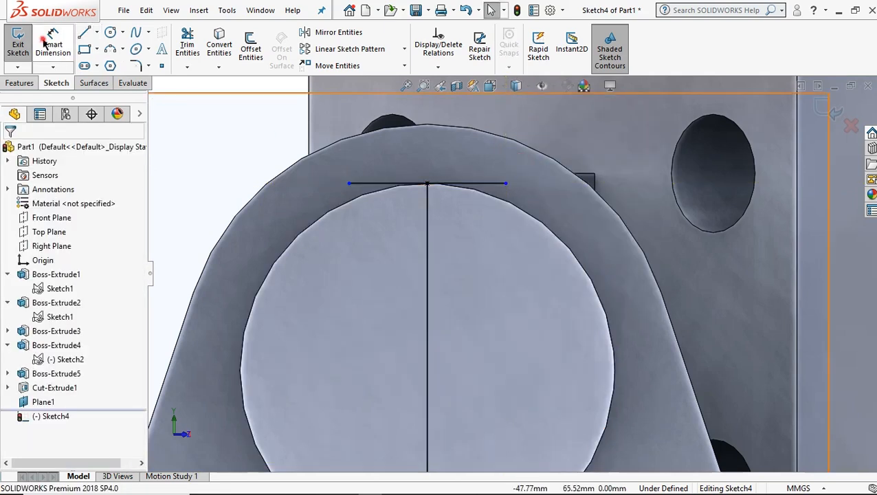
{"action": "left_click", "coordinate": [407, 185]}
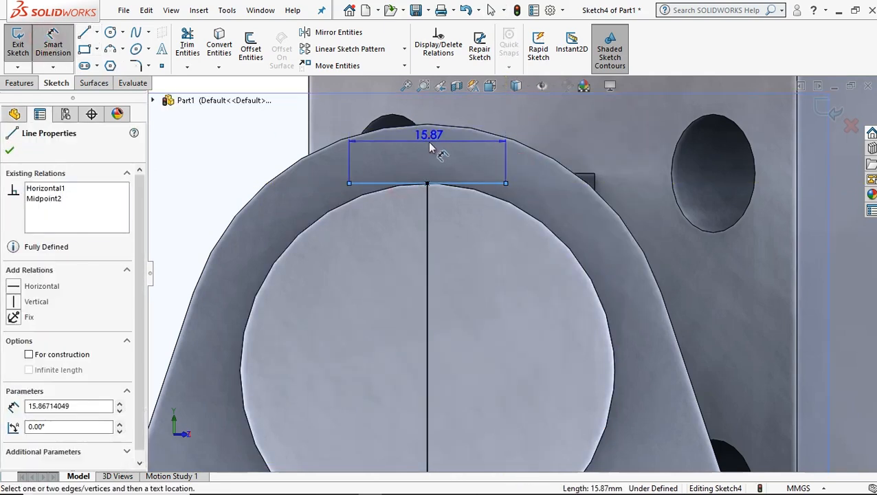
{"action": "left_click", "coordinate": [429, 145]}
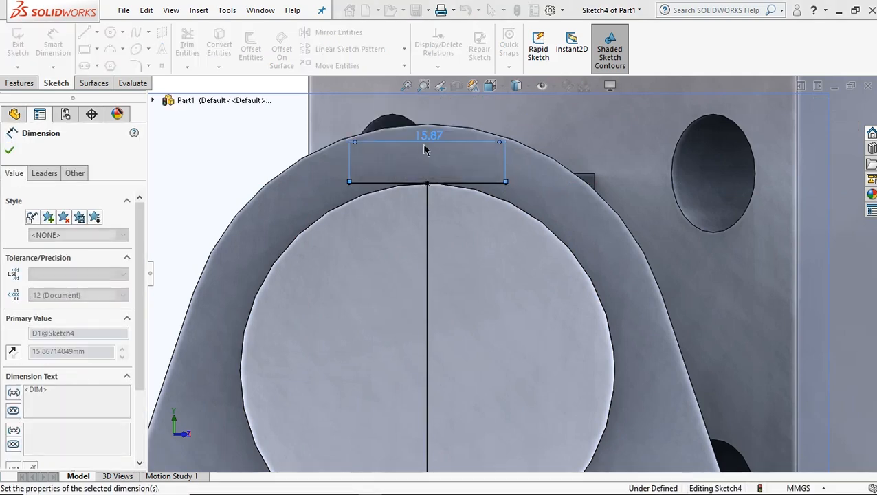
{"action": "scroll", "coordinate": [424, 145], "scroll_direction": "up", "scroll_amount": 2}
{"action": "scroll", "coordinate": [424, 146], "scroll_direction": "up", "scroll_amount": 2}
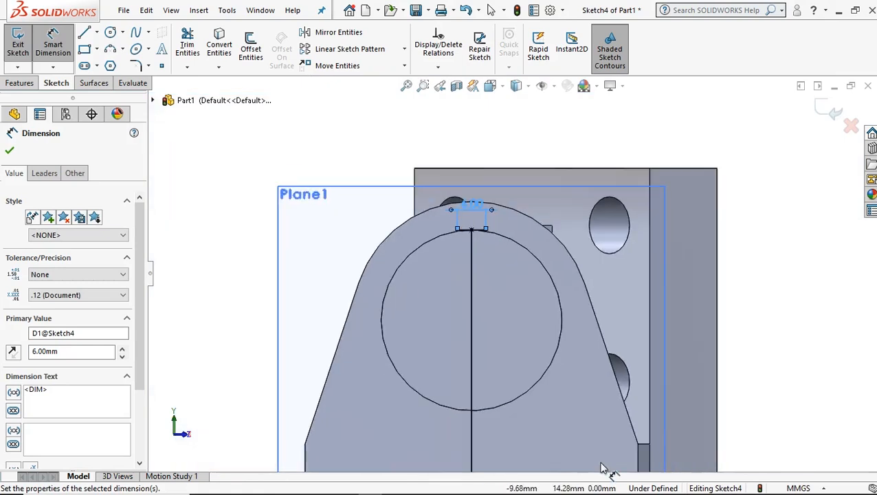
Sketch a second horizontal midpoint line about 13 mm long, centred on the vertical line just below the cylinder.
{"action": "scroll", "coordinate": [571, 420], "scroll_direction": "up", "scroll_amount": 2}
{"action": "scroll", "coordinate": [565, 419], "scroll_direction": "down", "scroll_amount": 2}
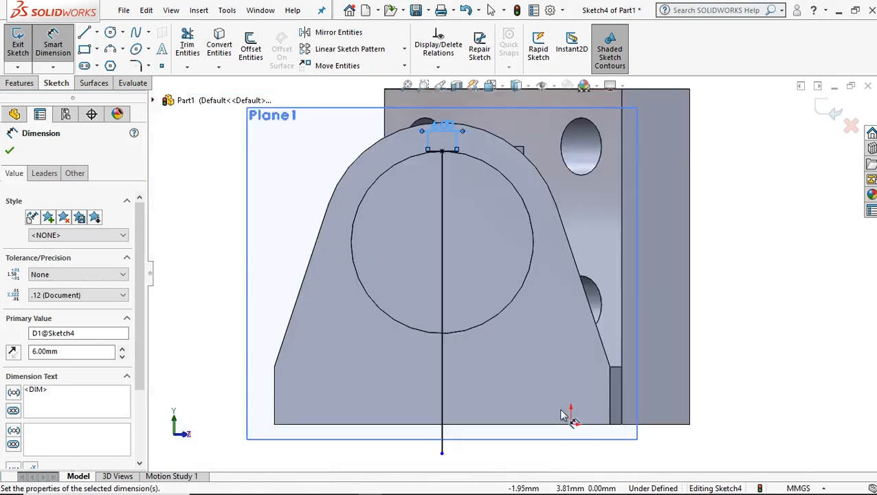
{"action": "left_click", "coordinate": [98, 33]}
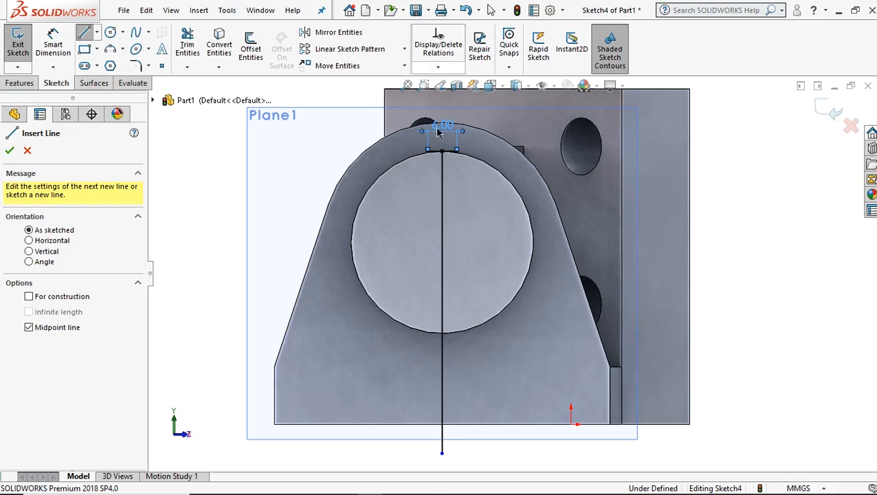
{"action": "left_click", "coordinate": [442, 373]}
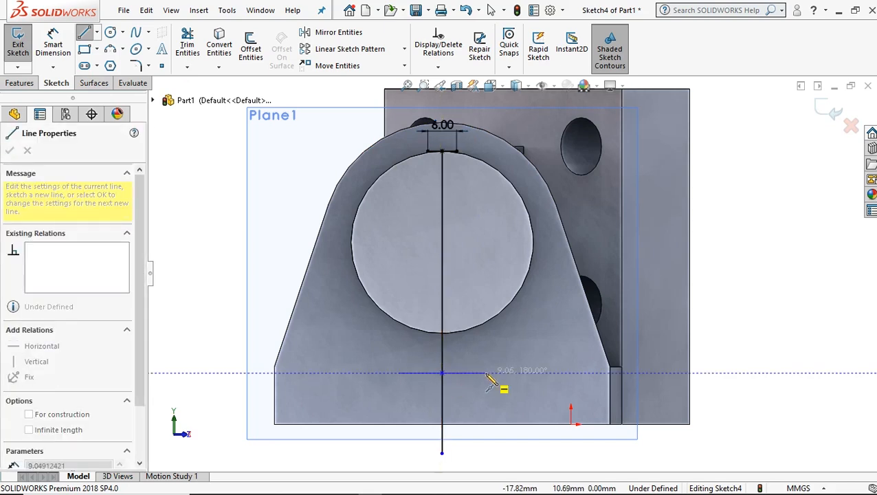
{"action": "left_click", "coordinate": [474, 374]}
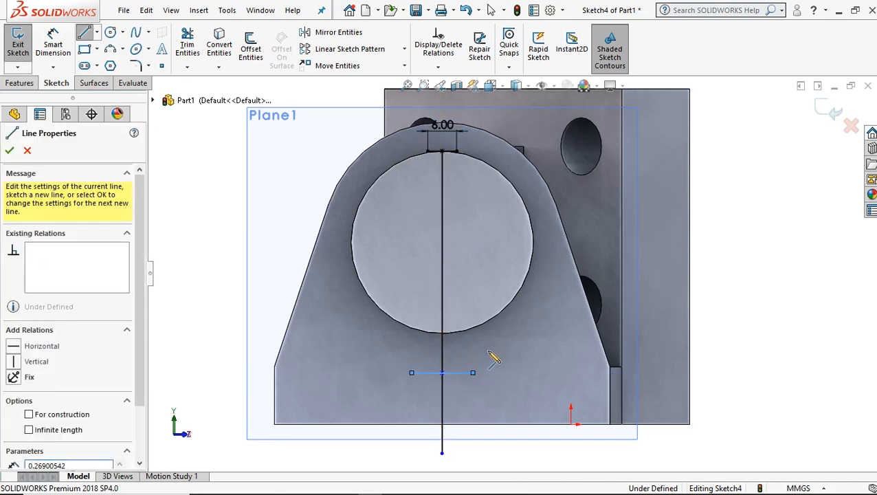
{"action": "right_click", "coordinate": [490, 334]}
{"action": "left_click", "coordinate": [521, 344]}
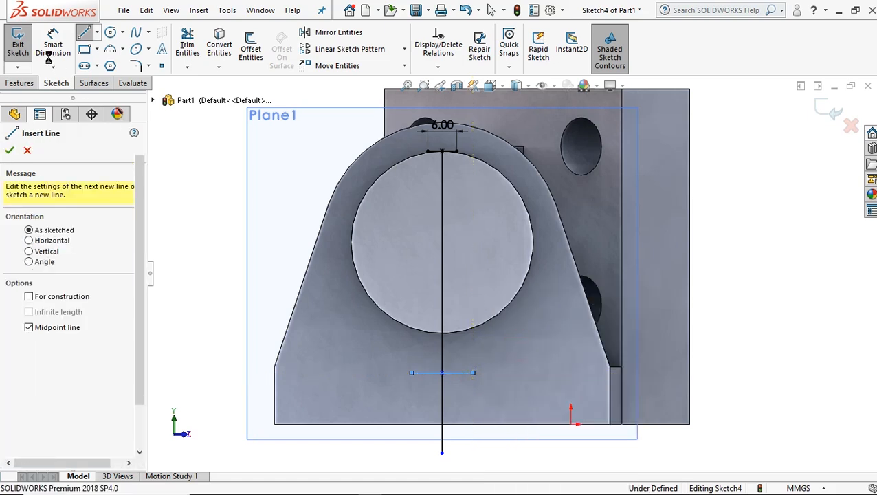
Dimension the lower horizontal line's length and set it to 4 mm.
{"action": "left_click", "coordinate": [423, 373]}
{"action": "left_click", "coordinate": [415, 455]}
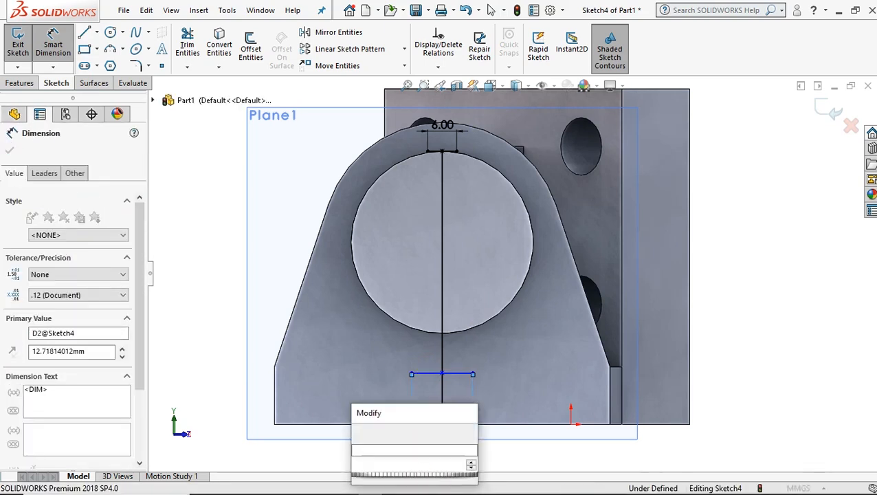
{"action": "type", "text": "4"}
{"action": "key", "text": "Return"}
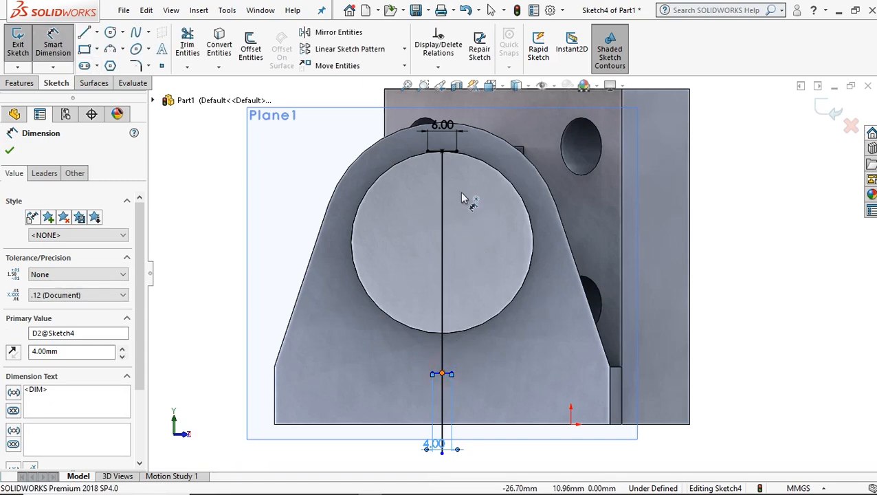
Dimension the vertical distance between the midpoints of the two short horizontal lines and set it to 25 mm.
{"action": "left_click", "coordinate": [442, 372]}
{"action": "left_click", "coordinate": [442, 150]}
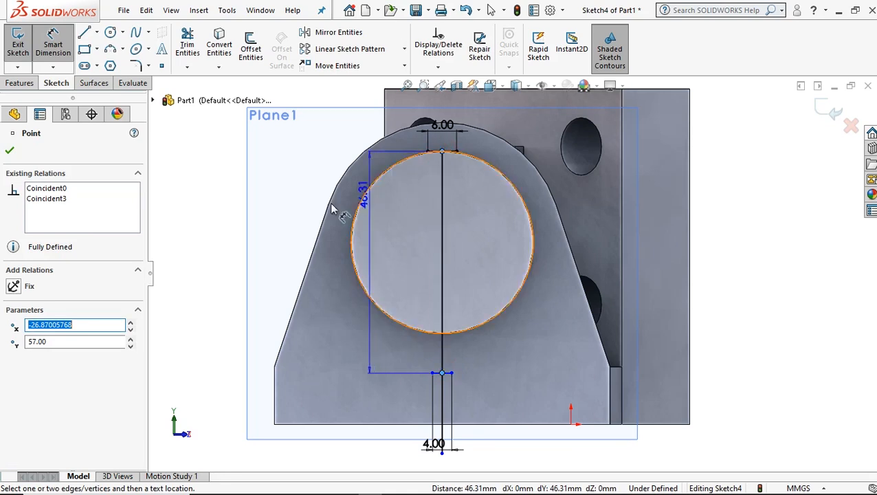
{"action": "left_click", "coordinate": [209, 210]}
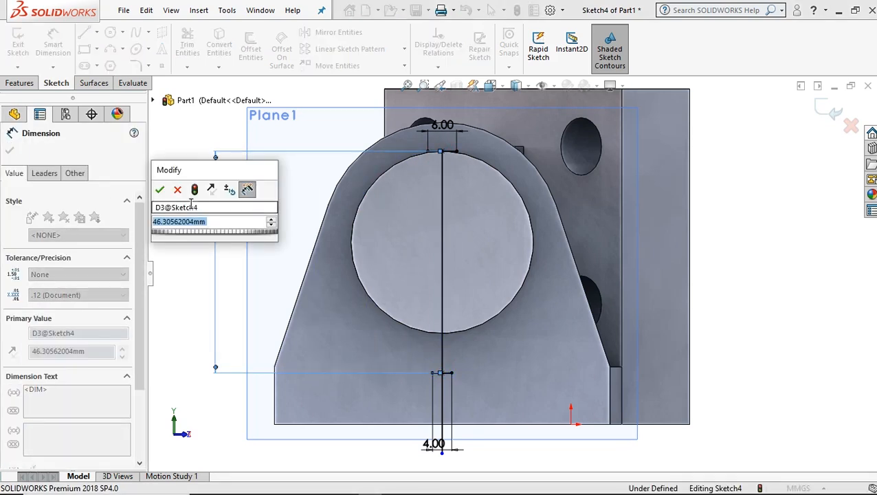
{"action": "type", "text": "2"}
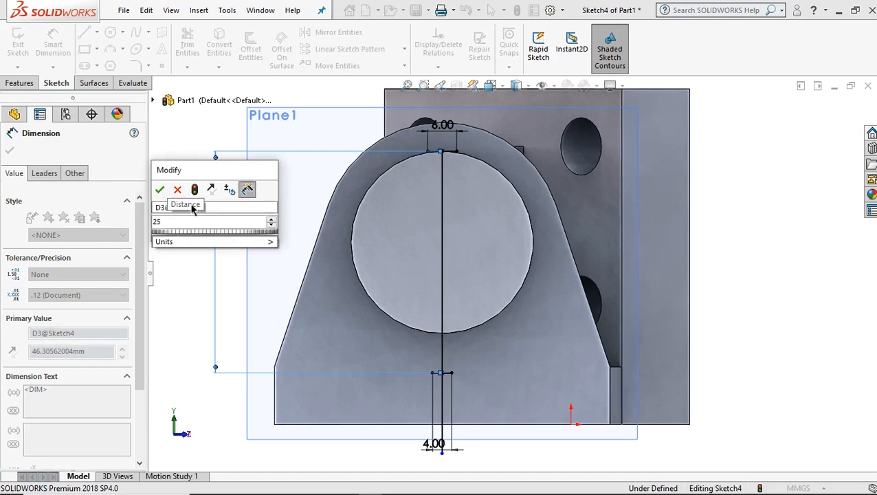
{"action": "type", "text": "5"}
{"action": "left_click", "coordinate": [158, 190]}
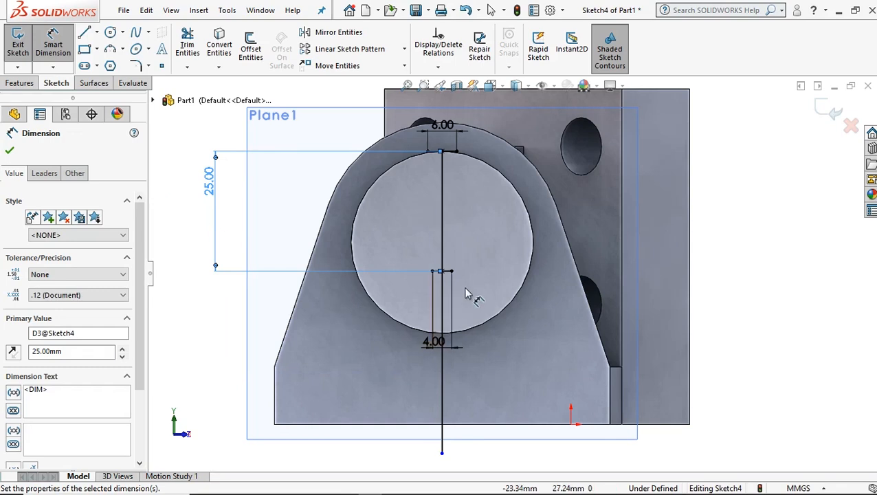
Sketch a slanted line joining the right endpoints of the 6 mm and 4 mm horizontal lines.
{"action": "scroll", "coordinate": [462, 277], "scroll_direction": "down", "scroll_amount": 2}
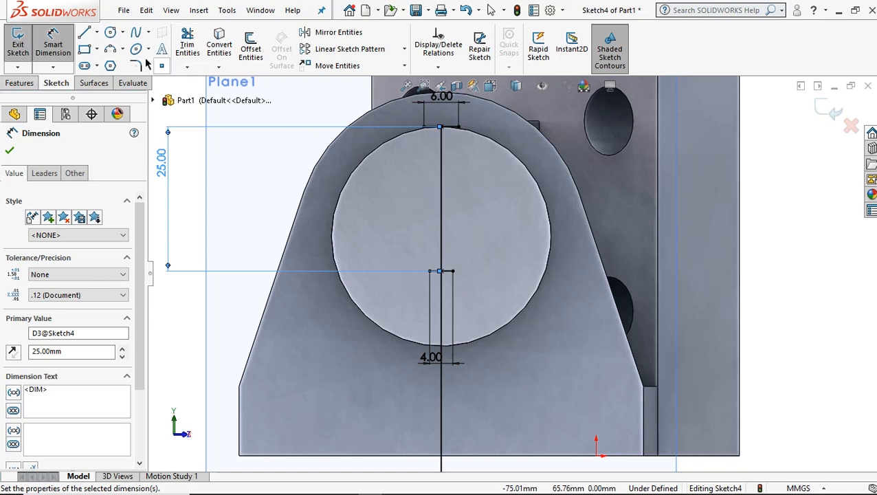
{"action": "left_click", "coordinate": [85, 35]}
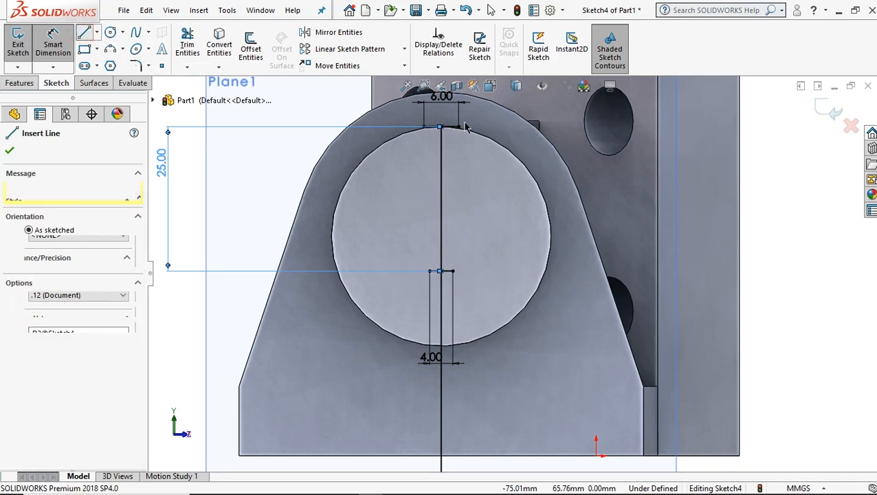
{"action": "key", "text": "Escape"}
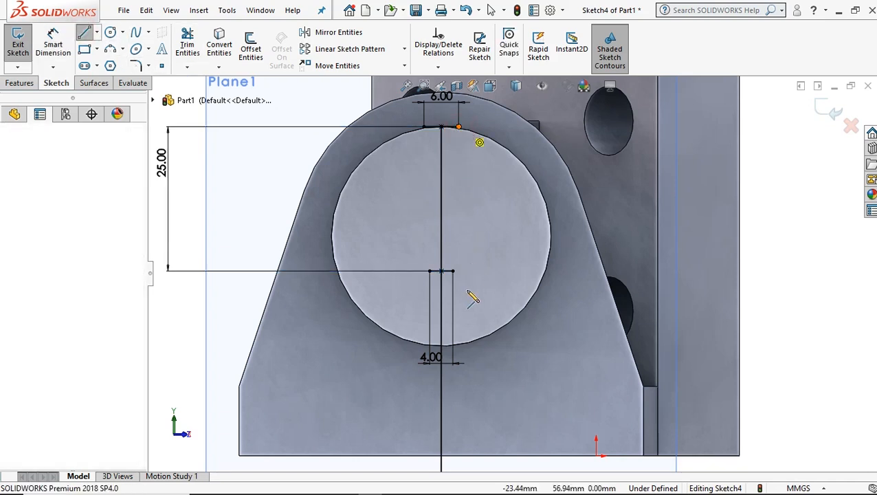
{"action": "left_click", "coordinate": [453, 271]}
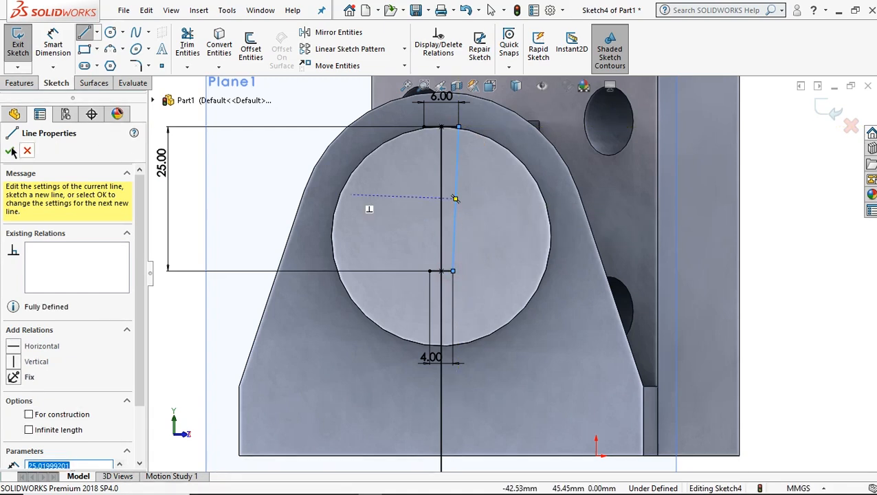
Try to lengthen the slanted line with Extend Entities.
{"action": "left_click", "coordinate": [187, 66]}
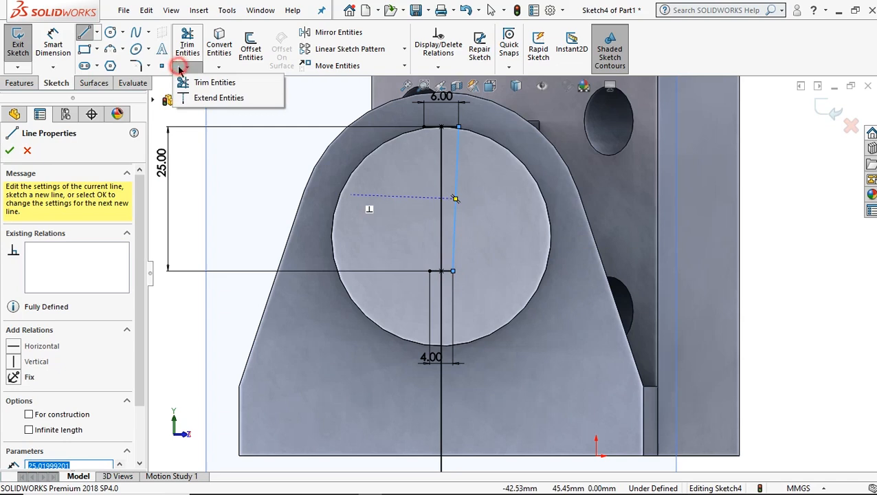
{"action": "left_click", "coordinate": [205, 96]}
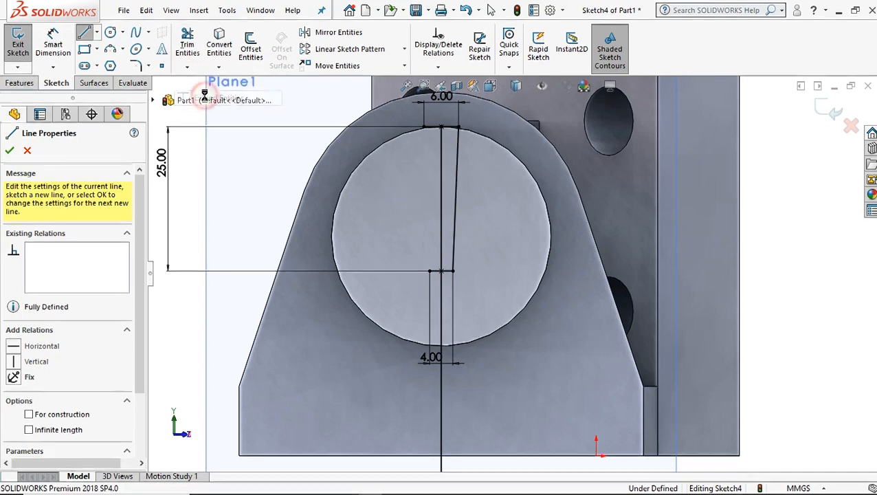
{"action": "left_click", "coordinate": [458, 227]}
Lengthen the slanted line with Power trim, carrying its lower end down past the vertical line's lower endpoint.
{"action": "left_click", "coordinate": [187, 67]}
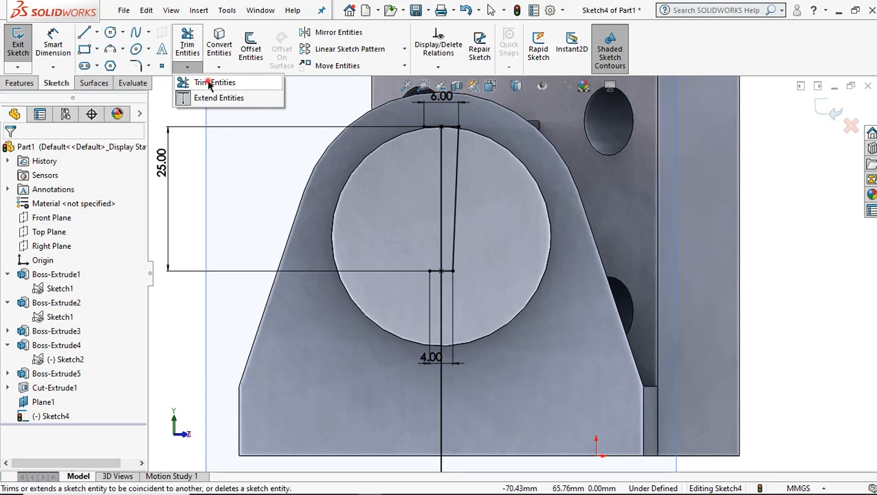
{"action": "left_click", "coordinate": [210, 83]}
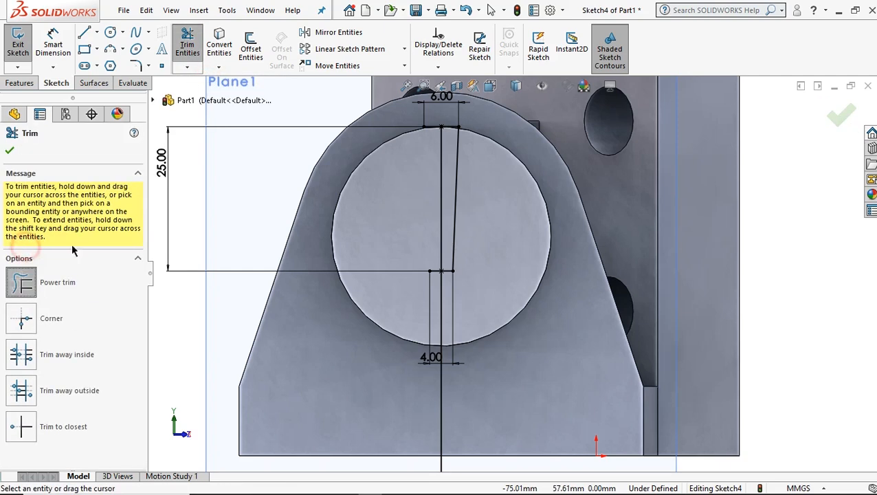
{"action": "left_click", "coordinate": [453, 223]}
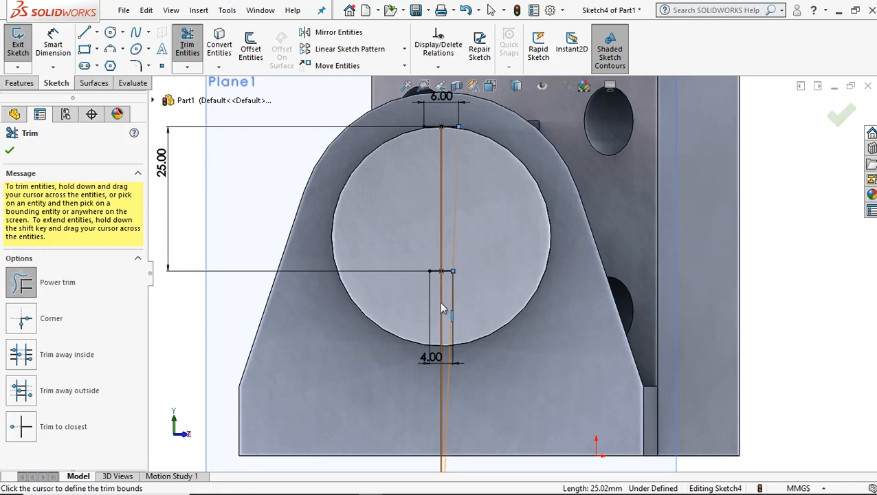
{"action": "left_click", "coordinate": [442, 429]}
{"action": "scroll", "coordinate": [502, 339], "scroll_direction": "up", "scroll_amount": 3}
{"action": "scroll", "coordinate": [503, 343], "scroll_direction": "down", "scroll_amount": 2}
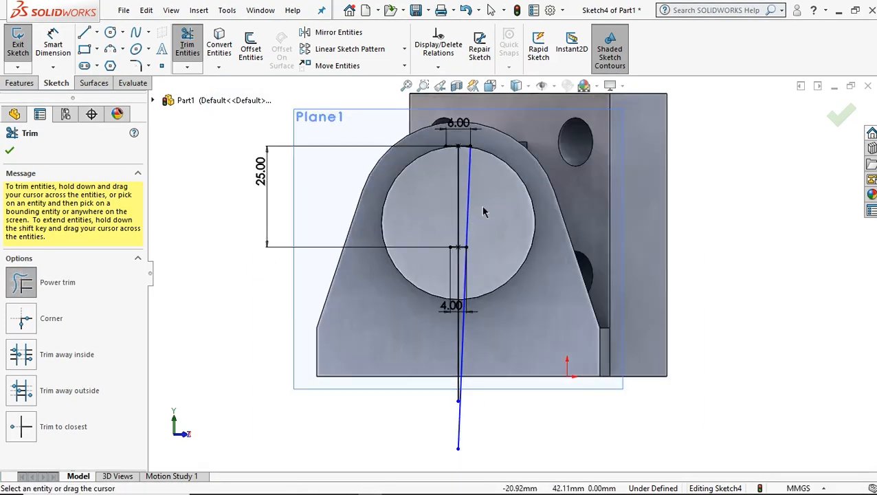
{"action": "scroll", "coordinate": [462, 195], "scroll_direction": "down", "scroll_amount": 2}
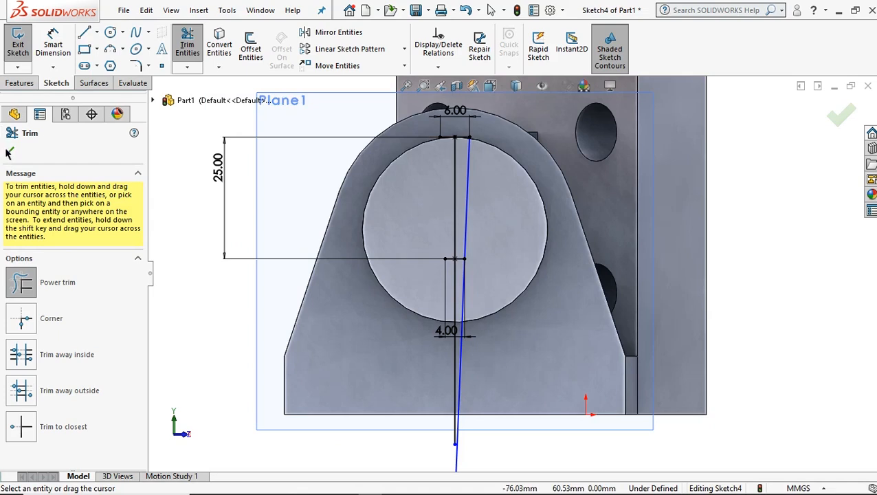
{"action": "left_click", "coordinate": [9, 153]}
Sketch a short horizontal line about 1.2 mm long between the vertical and slanted lines, just below the cylinder.
{"action": "scroll", "coordinate": [476, 300], "scroll_direction": "down", "scroll_amount": 3}
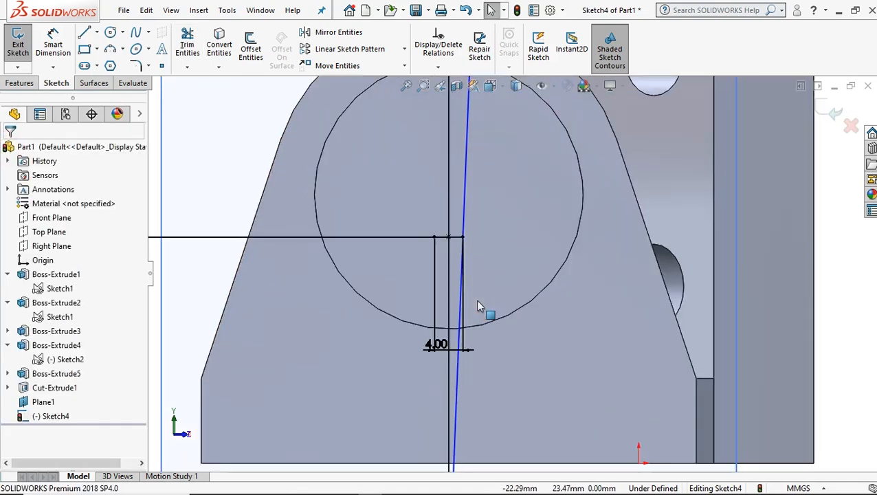
{"action": "scroll", "coordinate": [476, 300], "scroll_direction": "up", "scroll_amount": 2}
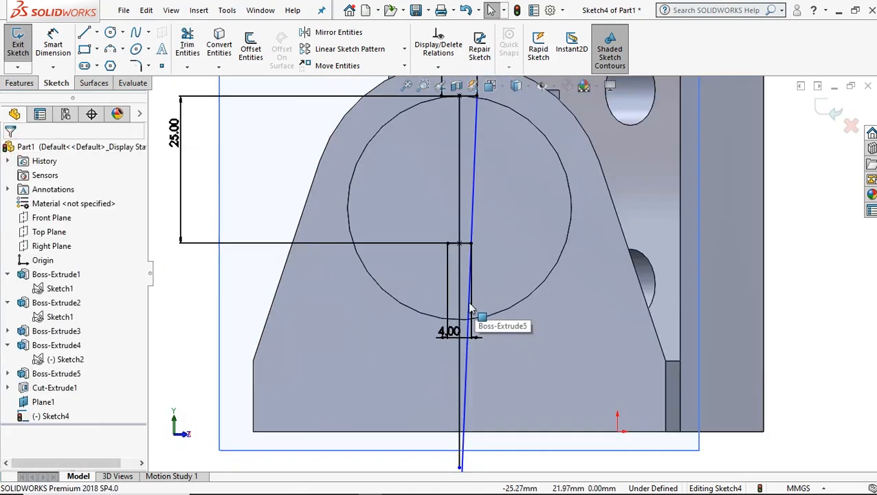
{"action": "scroll", "coordinate": [480, 204], "scroll_direction": "up", "scroll_amount": 1}
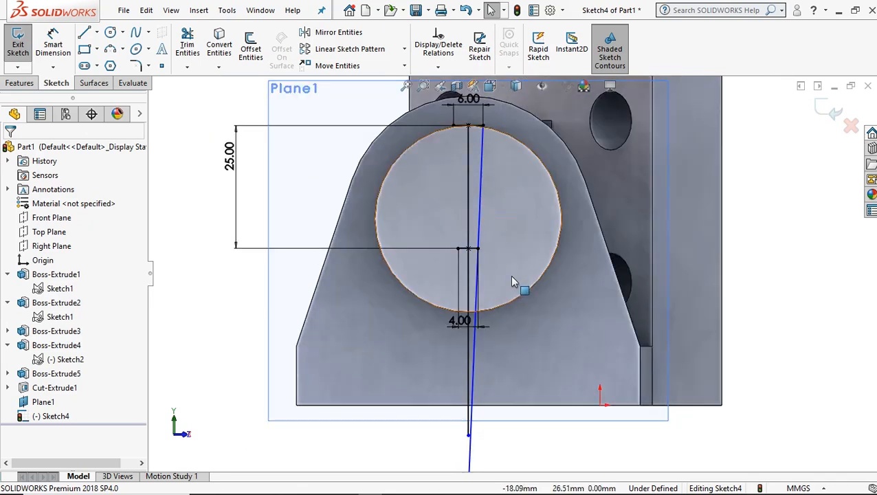
{"action": "left_click", "coordinate": [86, 32]}
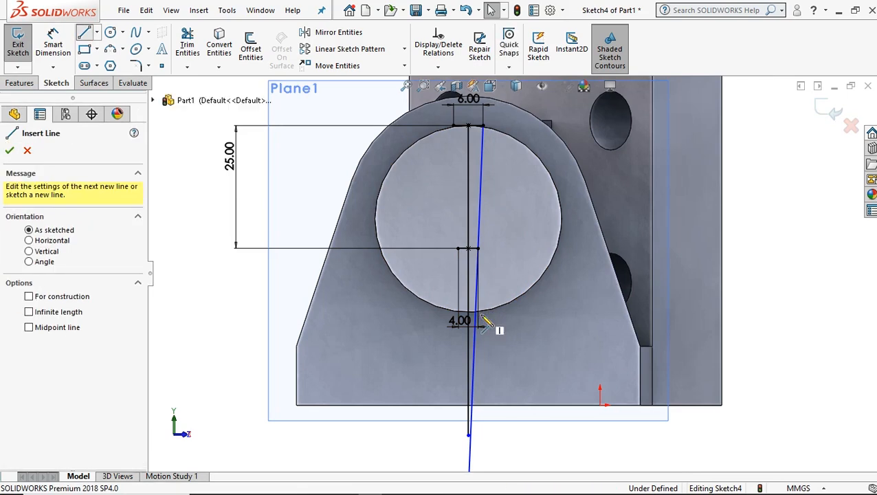
{"action": "left_click", "coordinate": [476, 349]}
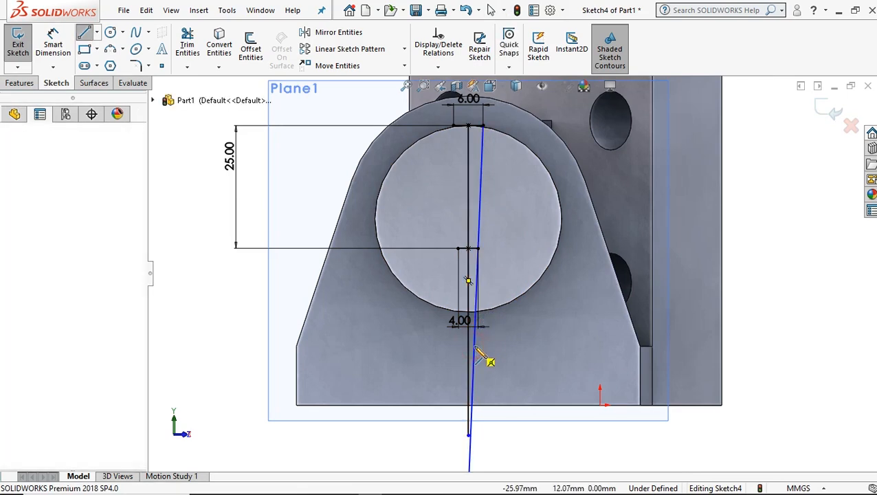
{"action": "scroll", "coordinate": [480, 350], "scroll_direction": "down", "scroll_amount": 2}
{"action": "left_click", "coordinate": [481, 339]}
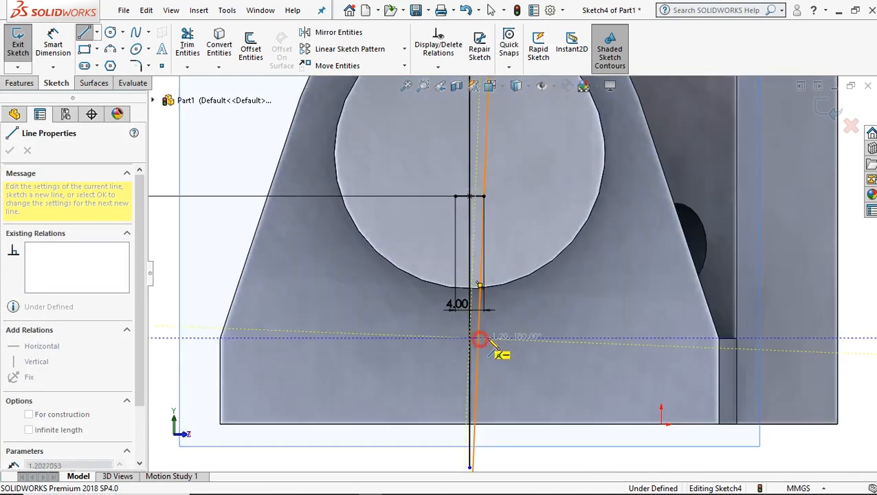
{"action": "right_click", "coordinate": [534, 308]}
{"action": "left_click", "coordinate": [551, 316]}
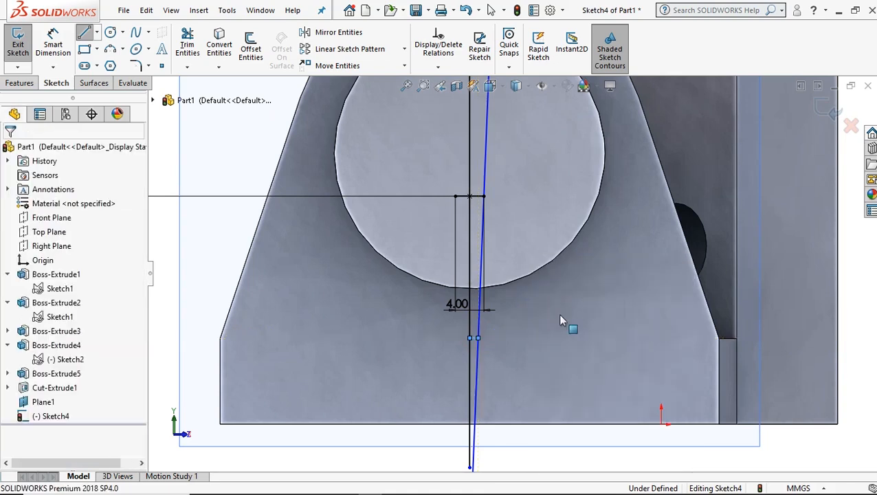
{"action": "left_click", "coordinate": [187, 46]}
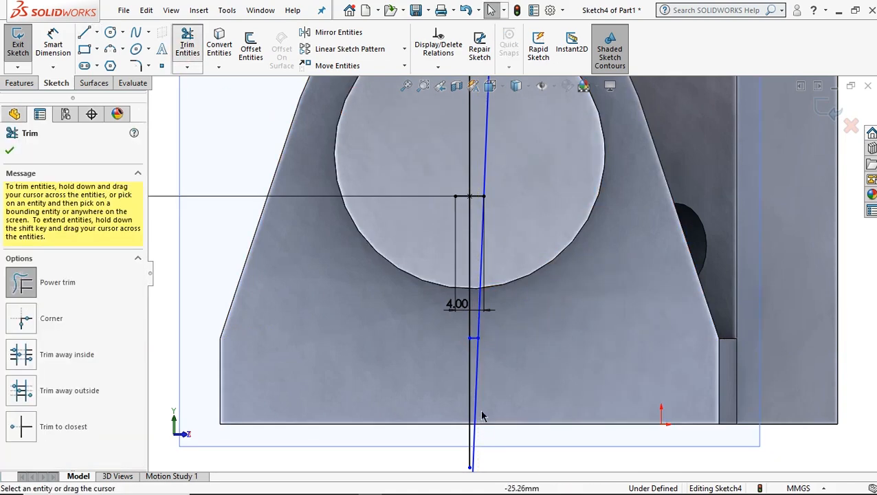
{"action": "left_click", "coordinate": [477, 396]}
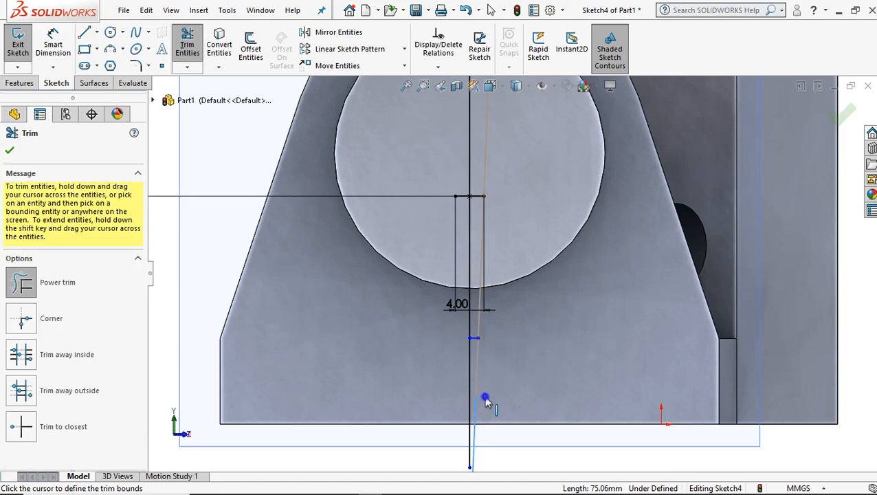
{"action": "right_click", "coordinate": [485, 401]}
{"action": "left_click", "coordinate": [519, 388]}
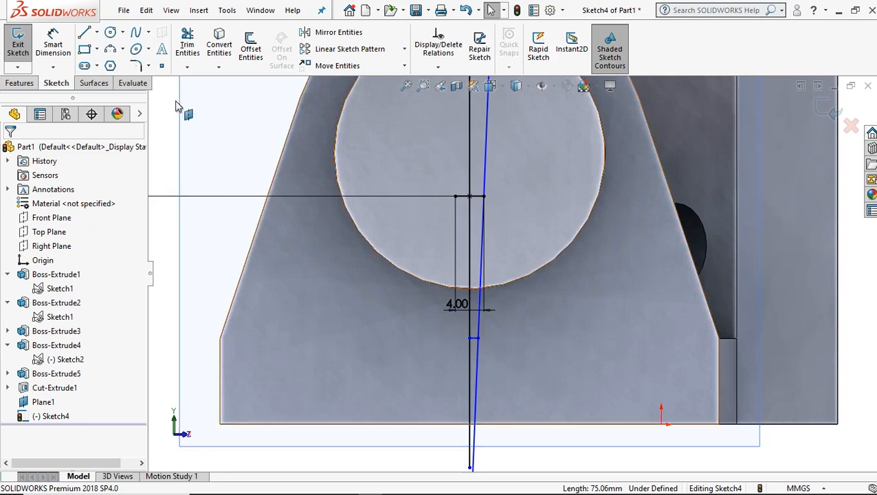
Trim away the parts of the slanted and vertical lines below the short horizontal line, using Trim to closest.
{"action": "left_click", "coordinate": [189, 69]}
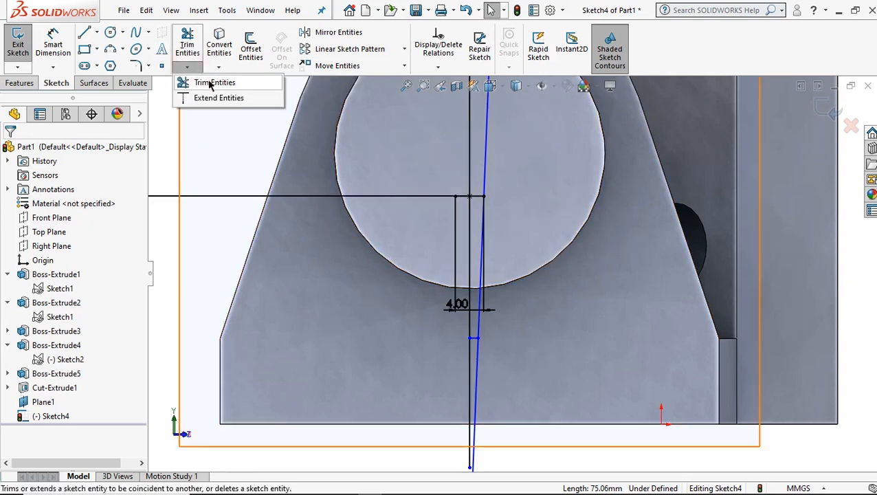
{"action": "left_click", "coordinate": [210, 82]}
{"action": "left_click", "coordinate": [33, 422]}
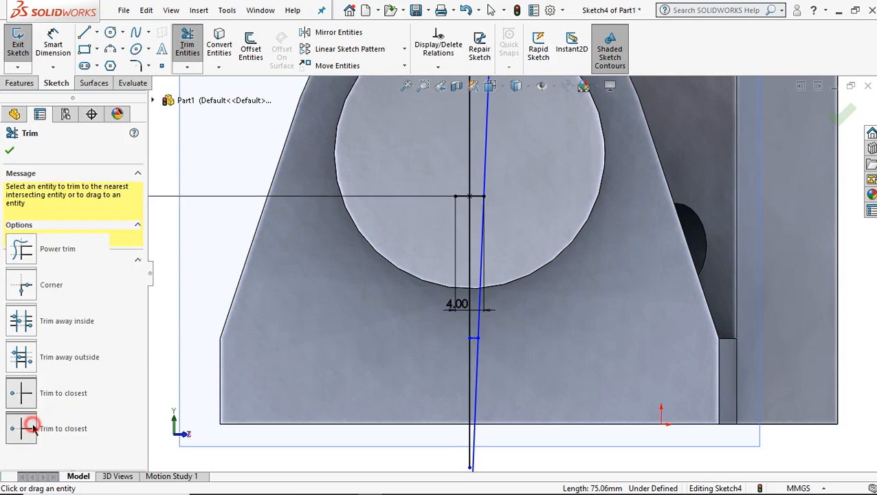
{"action": "left_click", "coordinate": [467, 379]}
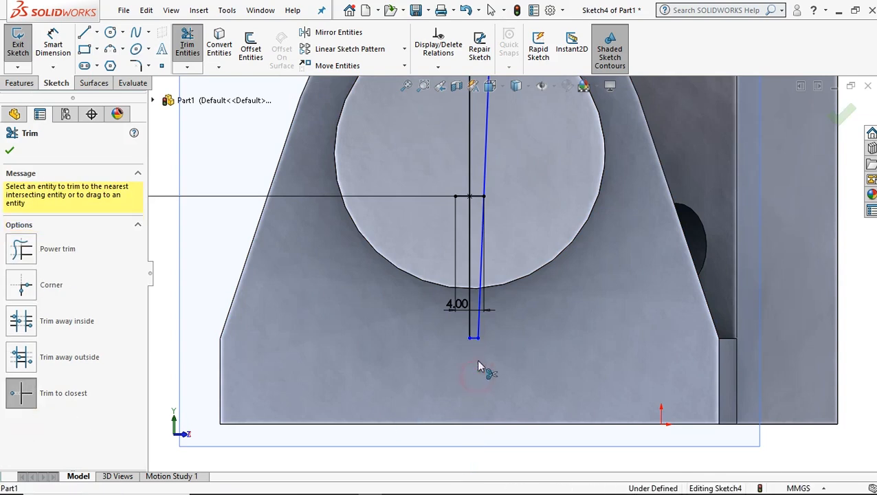
Trim off the left half of the 6 mm top line, accept deletion of its dimension, and finish trimming.
{"action": "scroll", "coordinate": [502, 296], "scroll_direction": "up", "scroll_amount": 5}
{"action": "scroll", "coordinate": [526, 214], "scroll_direction": "down", "scroll_amount": 10}
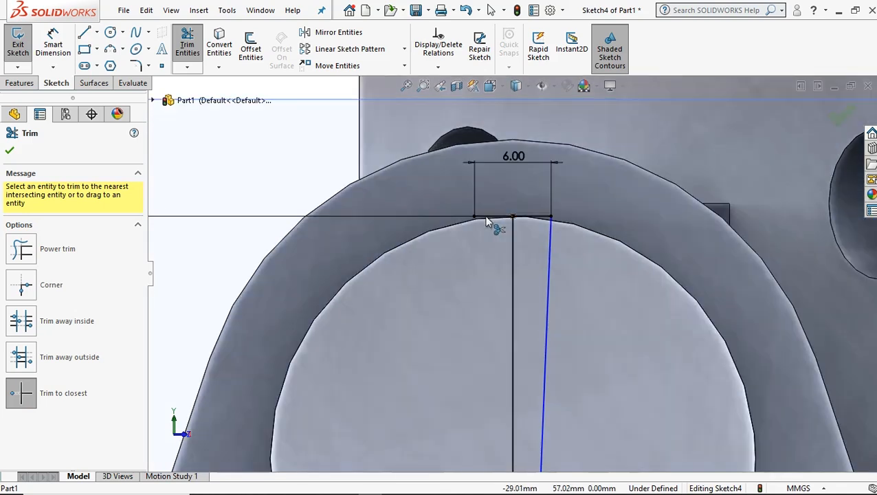
{"action": "left_click", "coordinate": [481, 217]}
{"action": "left_click", "coordinate": [471, 264]}
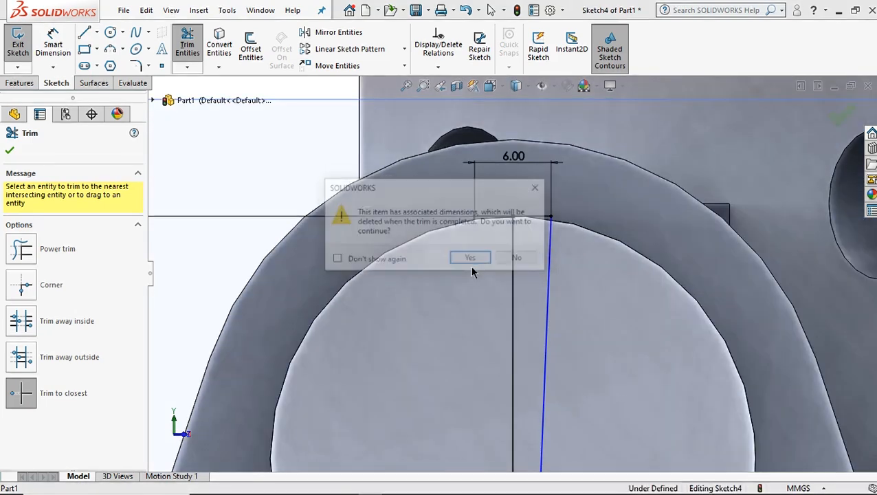
{"action": "left_click", "coordinate": [472, 261]}
{"action": "scroll", "coordinate": [534, 313], "scroll_direction": "up", "scroll_amount": 10}
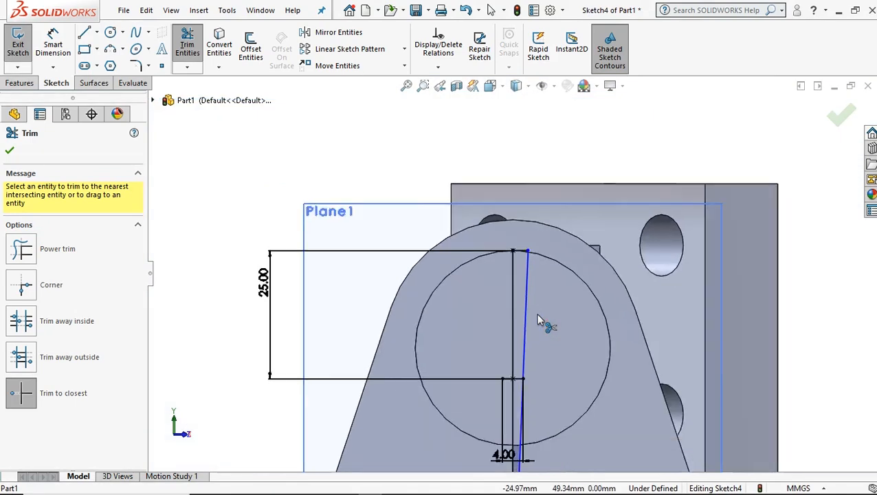
{"action": "scroll", "coordinate": [545, 290], "scroll_direction": "down", "scroll_amount": 3}
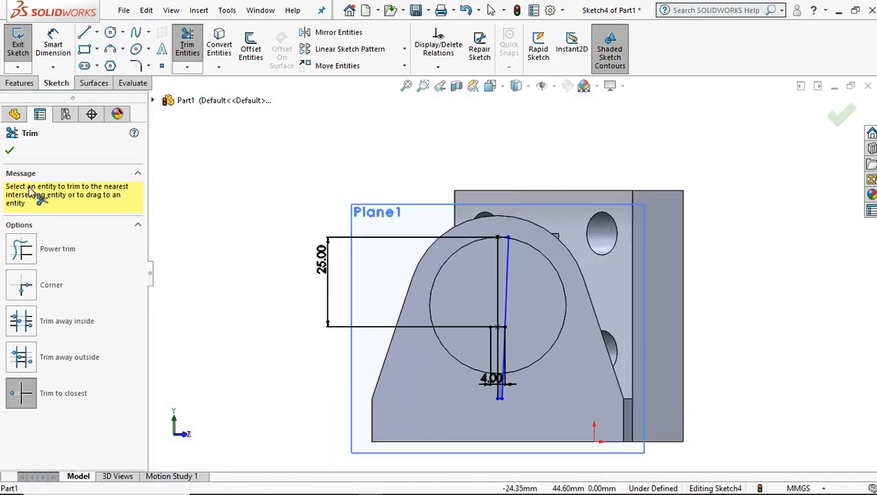
{"action": "left_click", "coordinate": [10, 150]}
Start a Revolved Cut from the tapered profile with the thin feature off, using the sketch's vertical line as axis of revolution.
{"action": "left_click", "coordinate": [19, 82]}
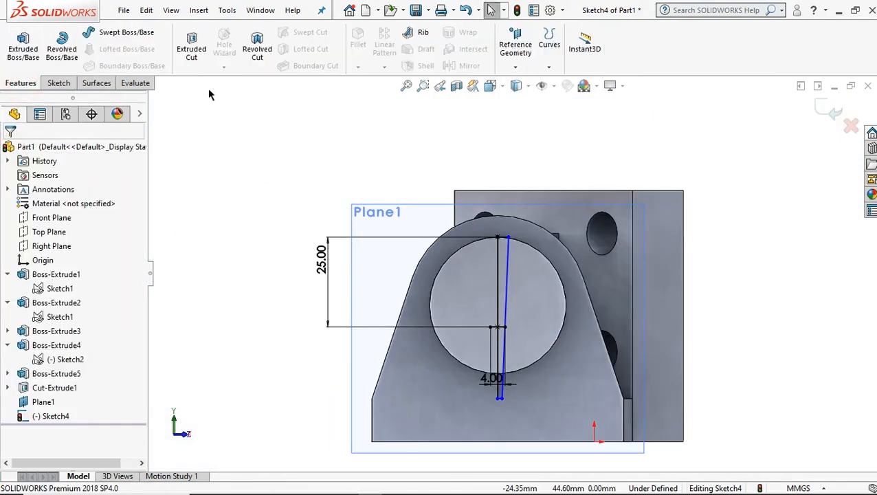
{"action": "left_click", "coordinate": [257, 52]}
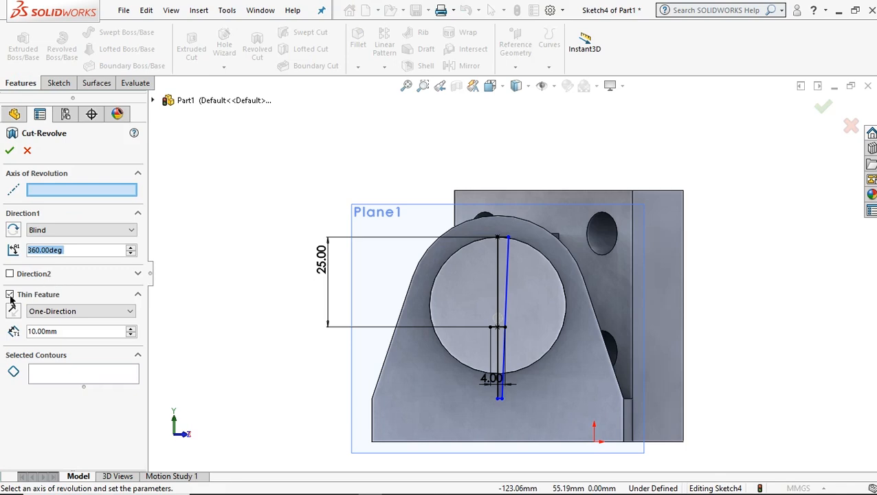
{"action": "left_click", "coordinate": [10, 295]}
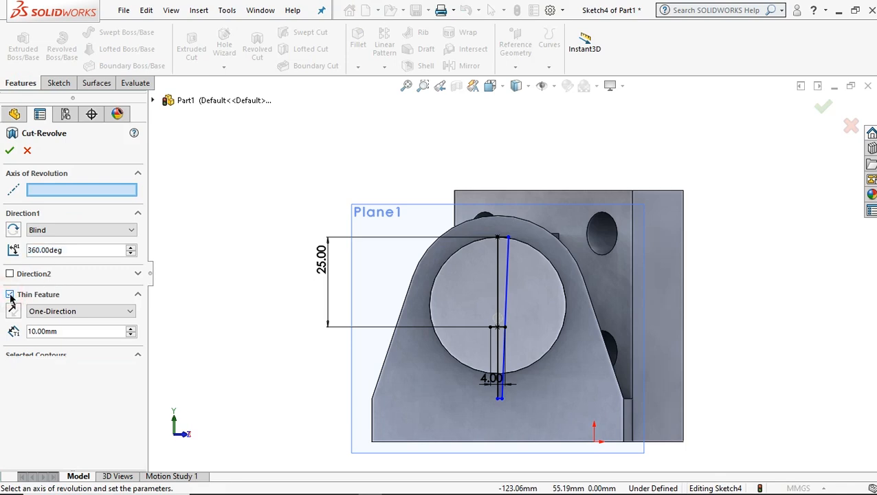
{"action": "left_click", "coordinate": [10, 295]}
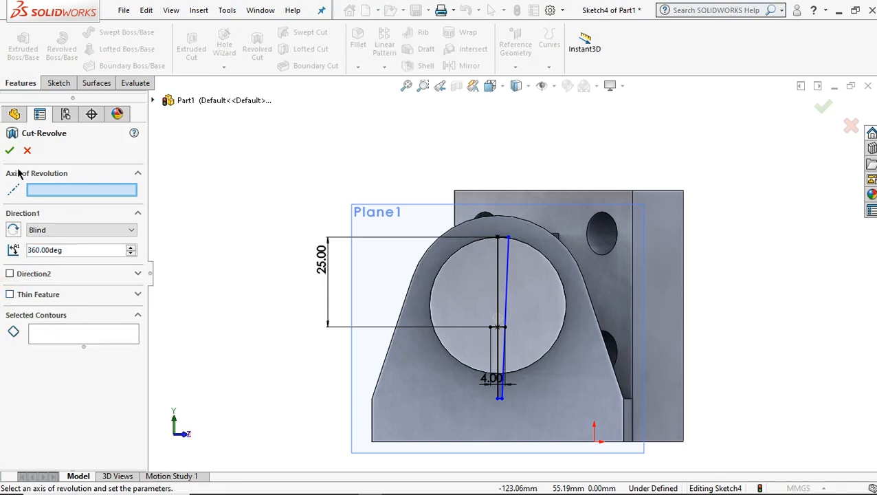
{"action": "scroll", "coordinate": [525, 290], "scroll_direction": "down", "scroll_amount": 3}
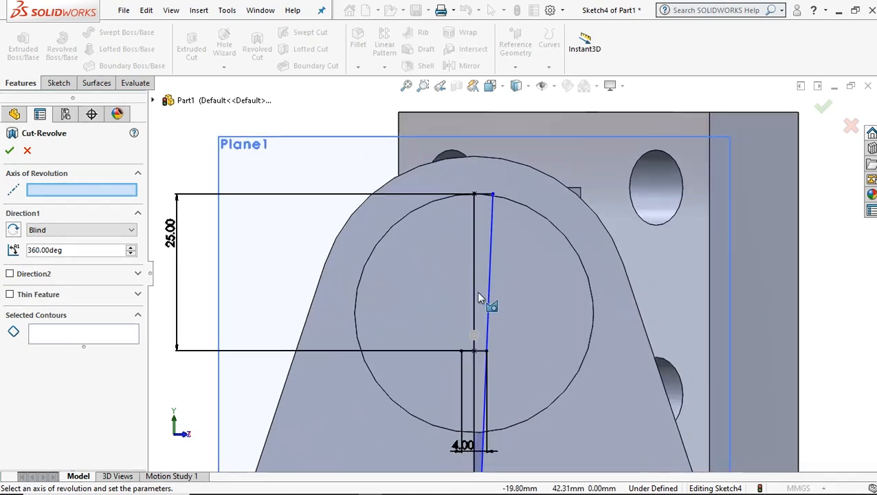
{"action": "left_click", "coordinate": [95, 193]}
{"action": "left_click", "coordinate": [473, 247]}
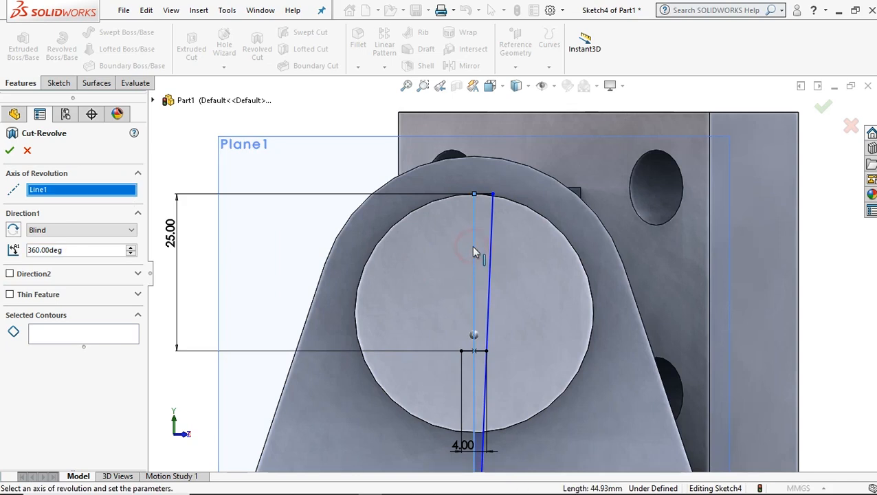
Select both profile regions, above and below the short middle line, as contours and complete the 360° revolved cut through the boss.
{"action": "scroll", "coordinate": [549, 392], "scroll_direction": "up", "scroll_amount": 3}
{"action": "scroll", "coordinate": [550, 388], "scroll_direction": "down", "scroll_amount": 1}
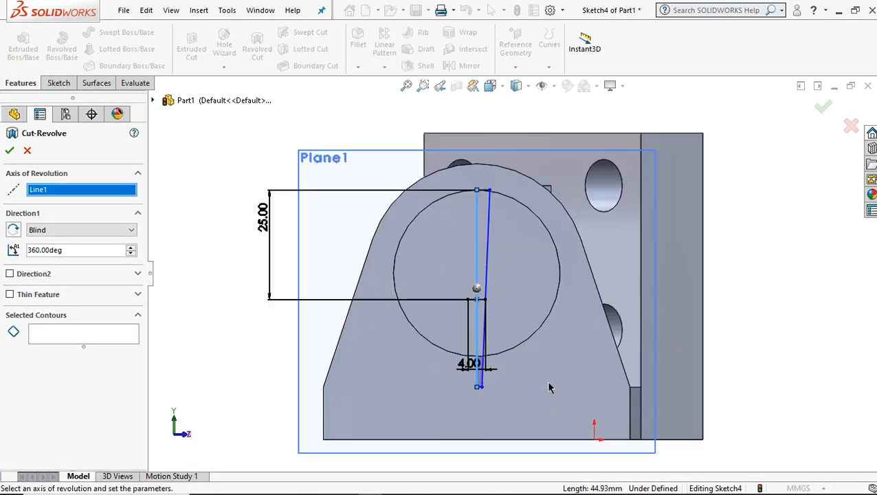
{"action": "left_click", "coordinate": [63, 334]}
{"action": "scroll", "coordinate": [524, 221], "scroll_direction": "down", "scroll_amount": 3}
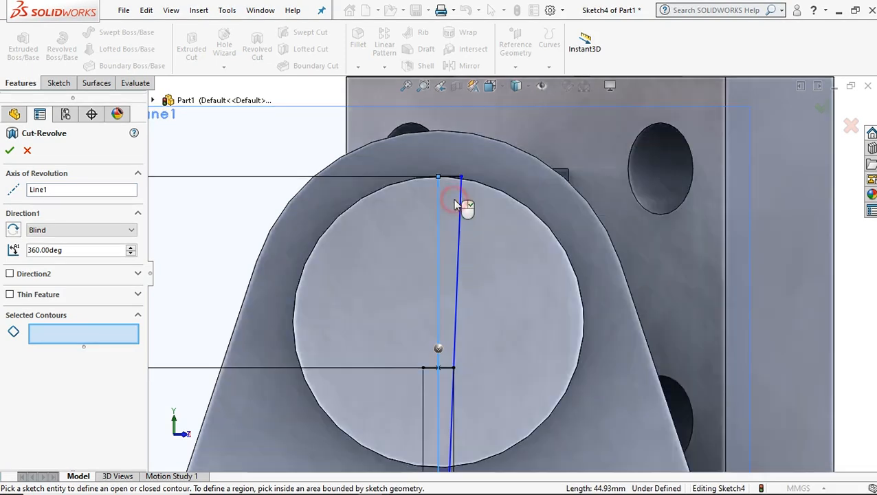
{"action": "left_click", "coordinate": [455, 206]}
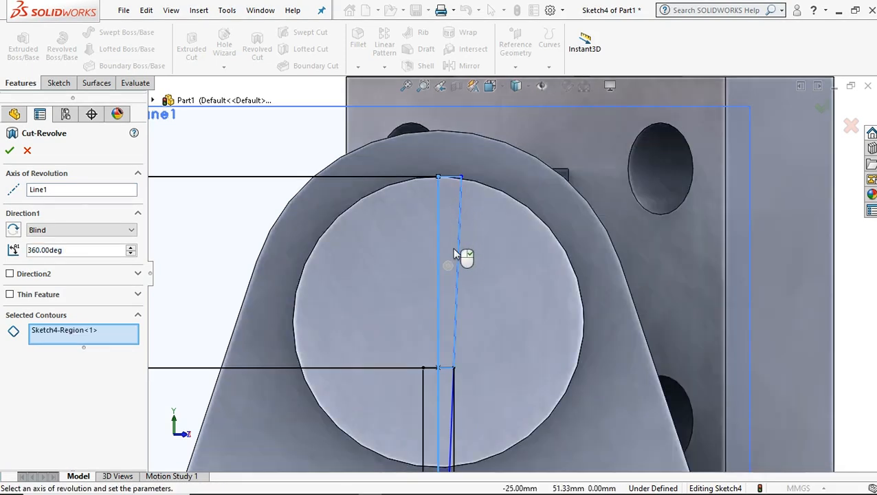
{"action": "scroll", "coordinate": [463, 323], "scroll_direction": "up", "scroll_amount": 2}
{"action": "scroll", "coordinate": [464, 419], "scroll_direction": "down", "scroll_amount": 3}
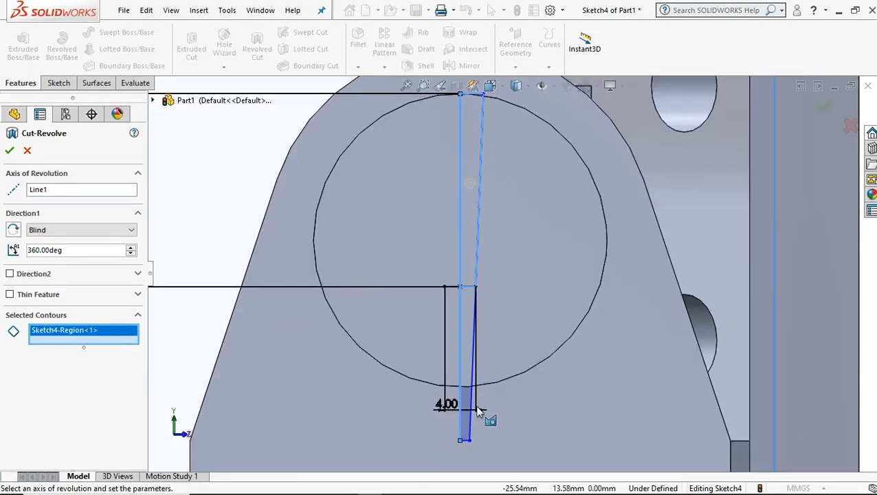
{"action": "left_click", "coordinate": [469, 297]}
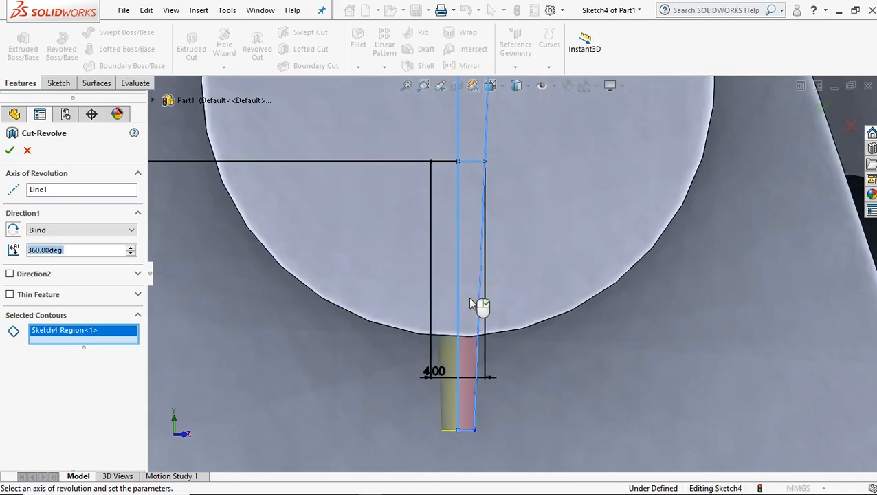
{"action": "scroll", "coordinate": [482, 296], "scroll_direction": "up", "scroll_amount": 3}
{"action": "scroll", "coordinate": [482, 303], "scroll_direction": "up", "scroll_amount": 2}
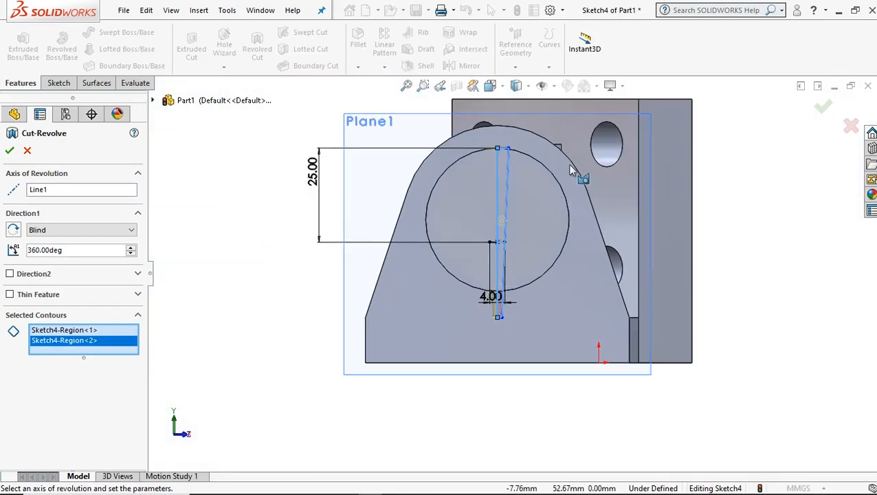
{"action": "left_click", "coordinate": [10, 151]}
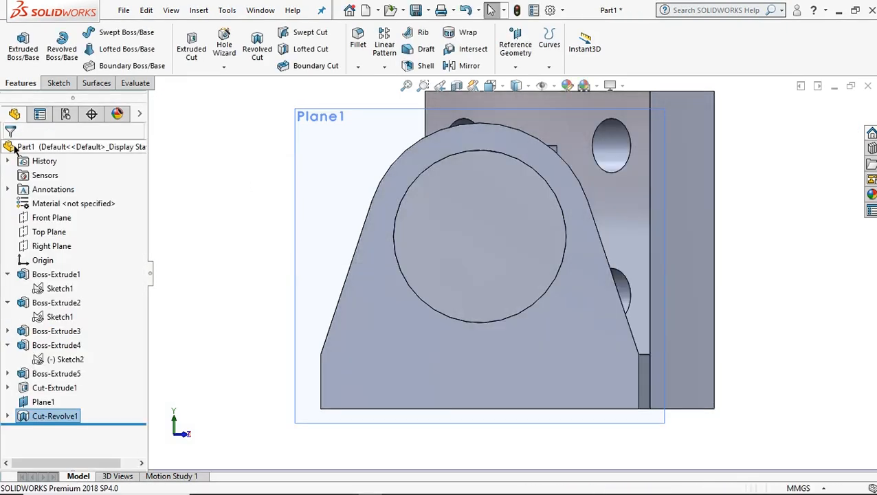
Hide the reference plane that passes through the cylindrical boss.
{"action": "middle_click_drag", "start_coordinate": [488, 168], "coordinate": [459, 241]}
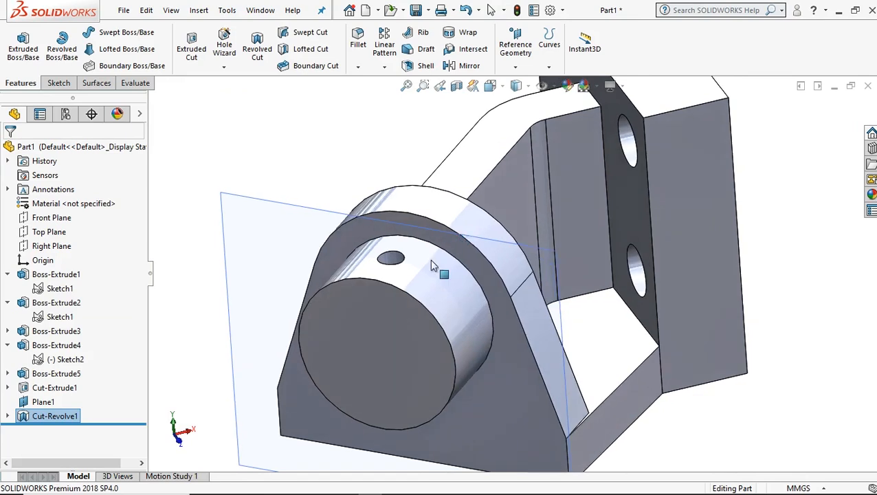
{"action": "scroll", "coordinate": [403, 271], "scroll_direction": "down", "scroll_amount": 2}
{"action": "mouse_move", "coordinate": [410, 265]}
{"action": "middle_mouse_down"}
{"action": "mouse_move", "coordinate": [419, 303]}
{"action": "mouse_move", "coordinate": [411, 294]}
{"action": "mouse_move", "coordinate": [432, 247]}
{"action": "mouse_move", "coordinate": [406, 268]}
{"action": "middle_mouse_up"}
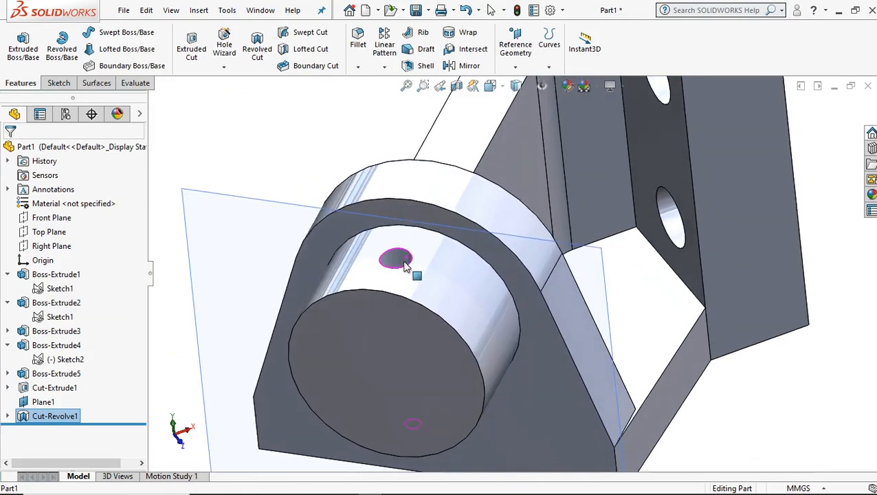
{"action": "left_click", "coordinate": [604, 275]}
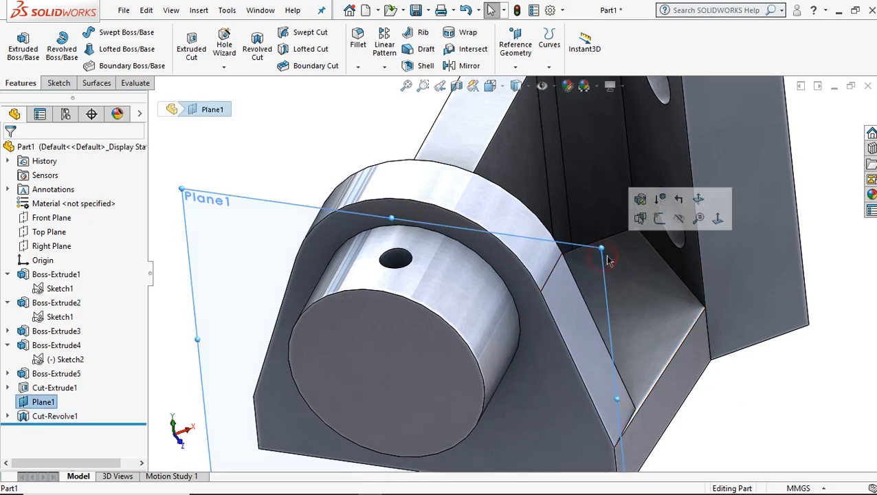
{"action": "left_click", "coordinate": [679, 219]}
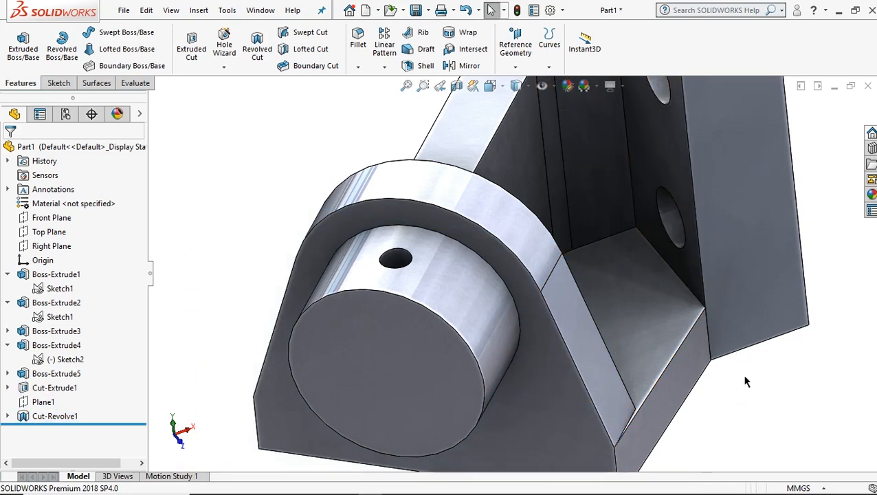
Apply the brushed steel appearance from the metal library to the whole part, after trying light grey and polished steel.
{"action": "key", "text": "ctrl+7"}
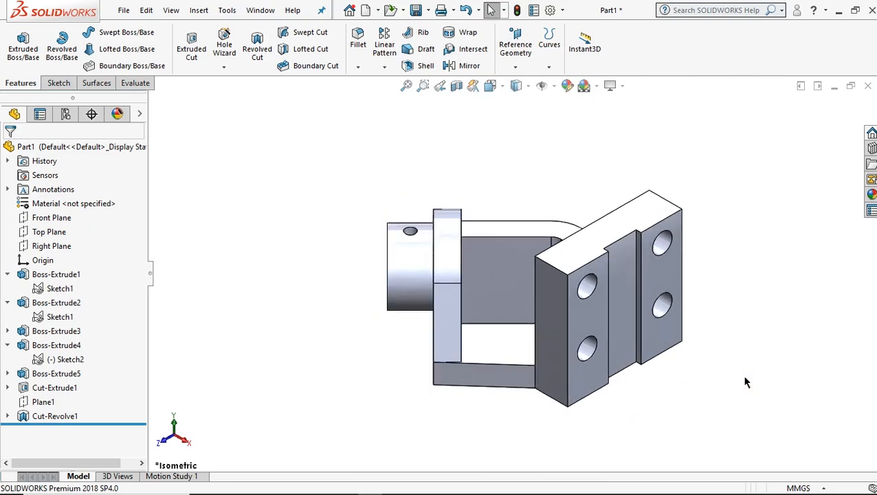
{"action": "middle_click_drag", "start_coordinate": [720, 324], "coordinate": [652, 318], "text": "ctrl"}
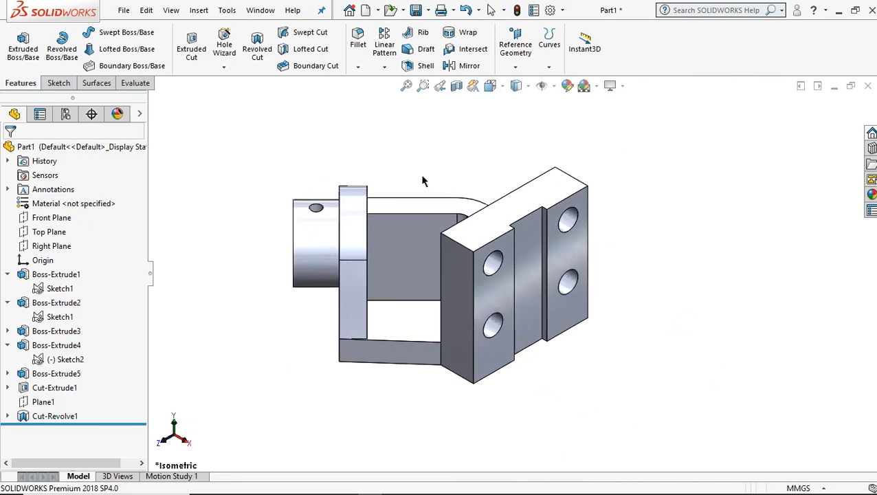
{"action": "scroll", "coordinate": [416, 176], "scroll_direction": "down", "scroll_amount": 1}
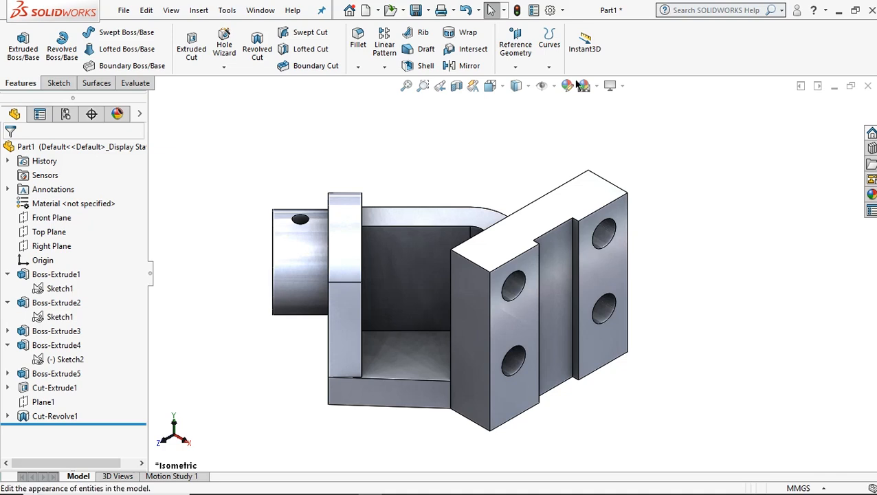
{"action": "left_click", "coordinate": [567, 86]}
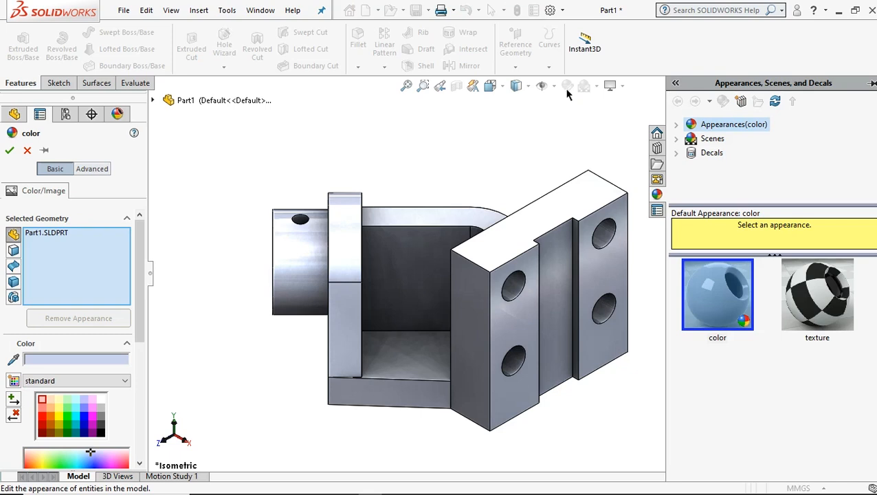
{"action": "left_click", "coordinate": [101, 410]}
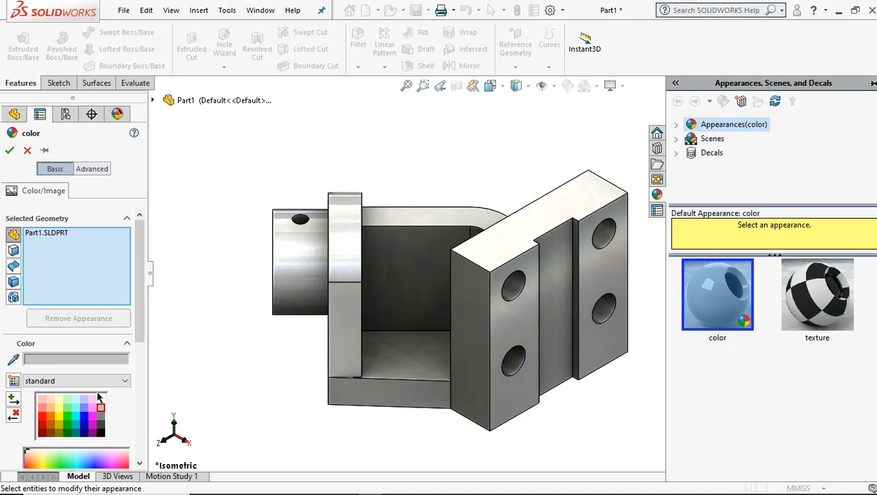
{"action": "left_click", "coordinate": [677, 125]}
{"action": "left_click", "coordinate": [693, 151]}
{"action": "left_click", "coordinate": [739, 140]}
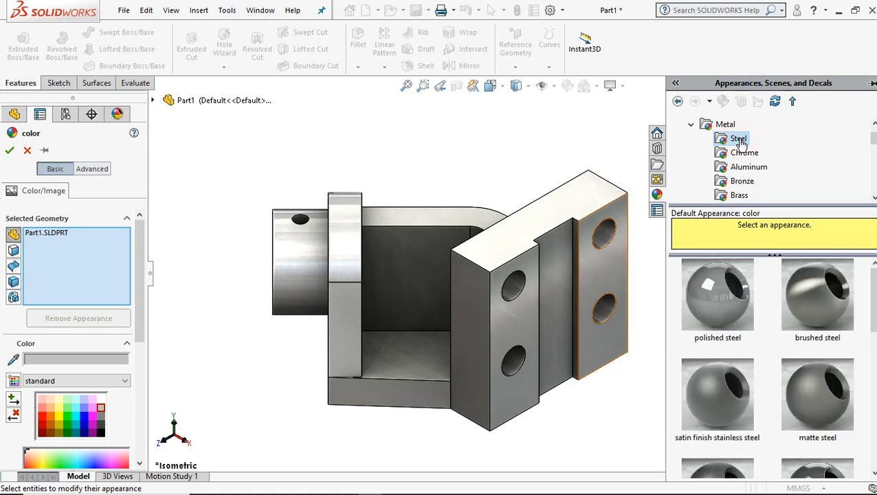
{"action": "left_click", "coordinate": [744, 311]}
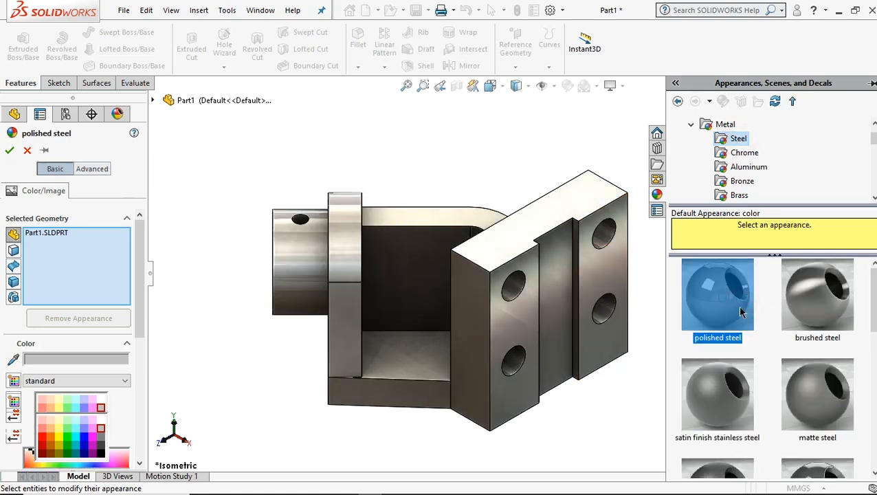
{"action": "left_click", "coordinate": [816, 313]}
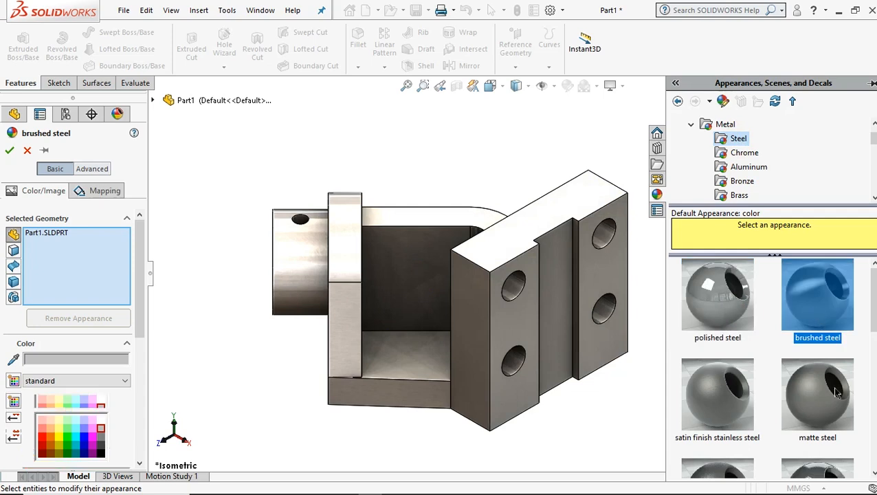
{"action": "left_click", "coordinate": [9, 150]}
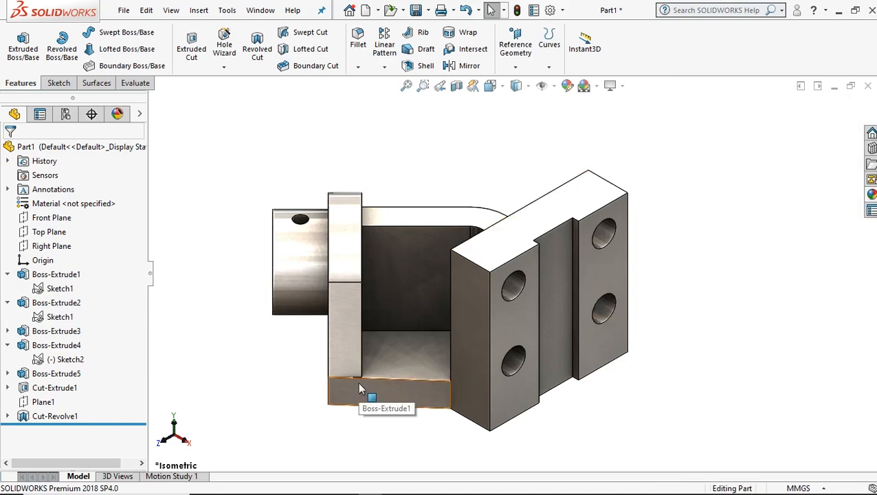
Examine the finished bracket from several sides, including the boss, its tapered hole and the slotted plate, and return to the isometric view.
{"action": "middle_click_drag", "start_coordinate": [691, 395], "coordinate": [543, 349]}
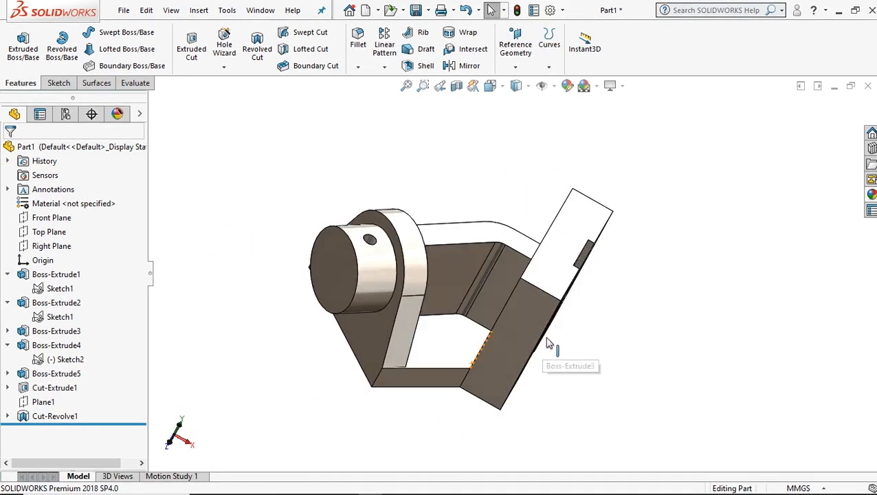
{"action": "middle_click_drag", "start_coordinate": [638, 347], "coordinate": [334, 423]}
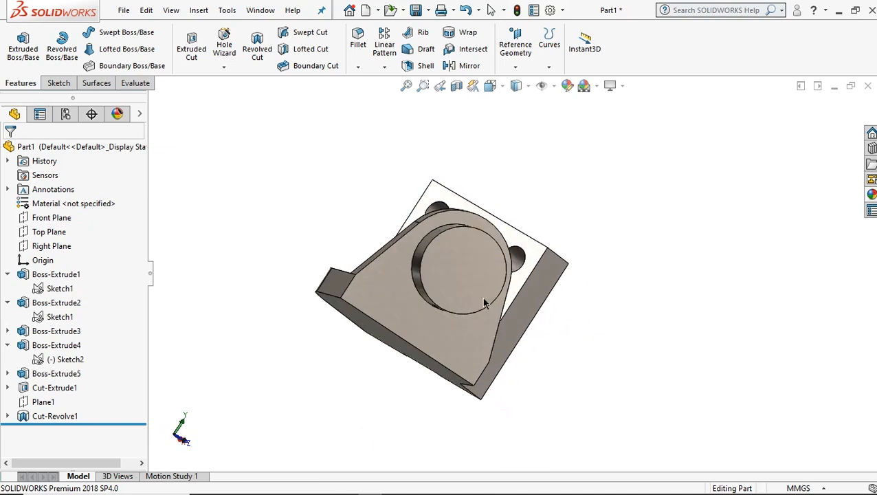
{"action": "middle_click_drag", "start_coordinate": [574, 267], "coordinate": [507, 287]}
{"action": "middle_click_drag", "start_coordinate": [729, 256], "coordinate": [641, 266]}
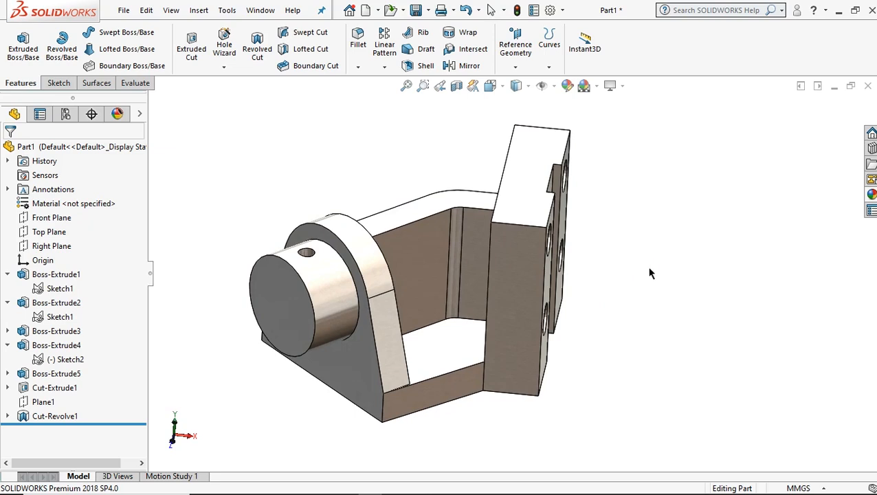
{"action": "key", "text": "ctrl+7"}
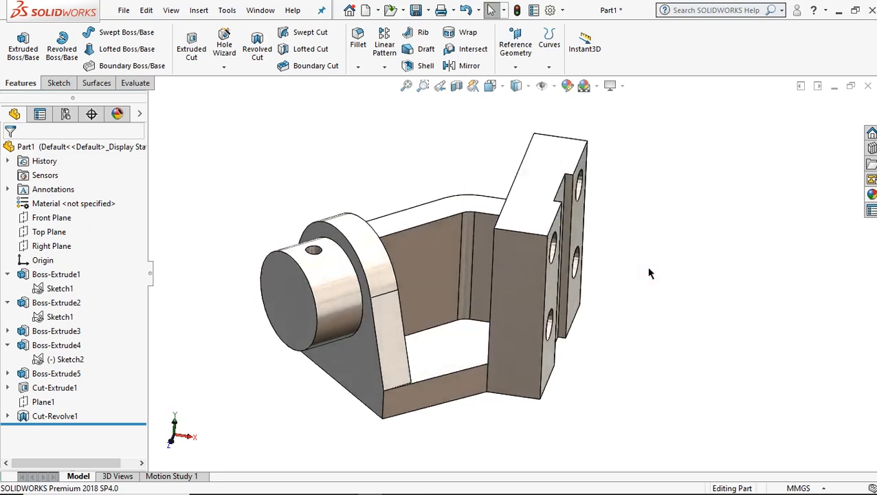
{"action": "middle_click_drag", "start_coordinate": [747, 378], "coordinate": [728, 371]}
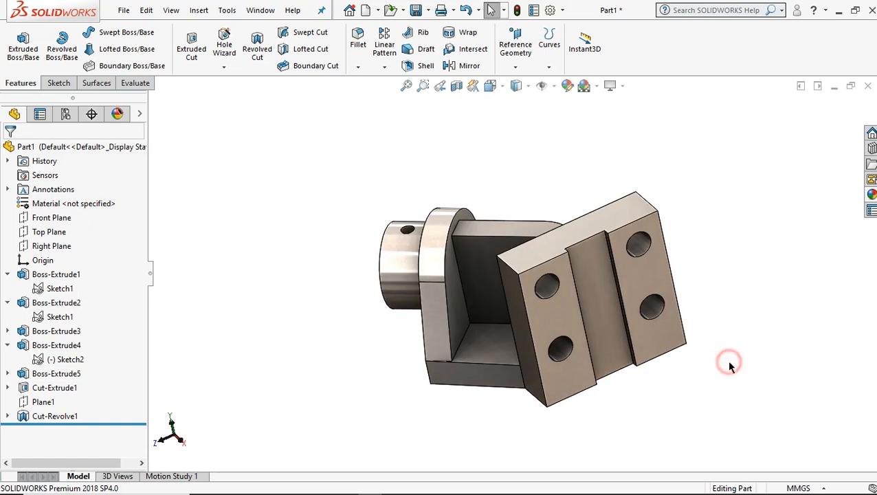
{"action": "key", "text": "ctrl+7"}
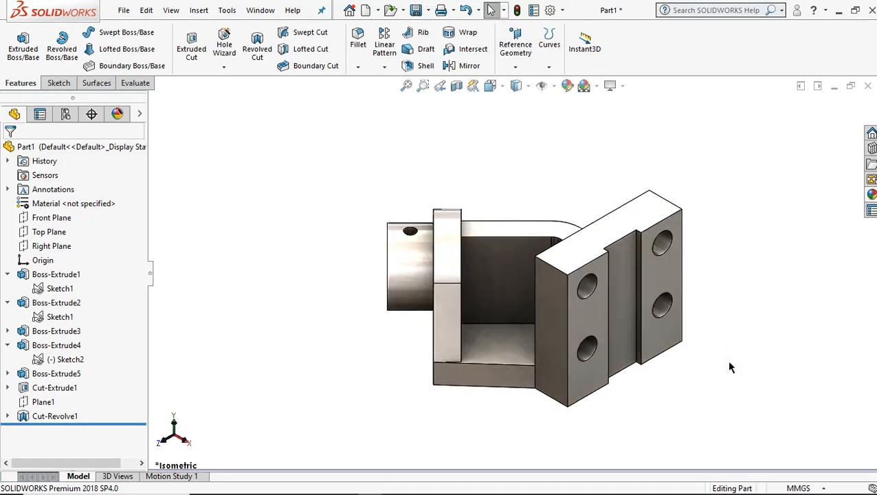
{"action": "mouse_move", "coordinate": [739, 389]}
{"action": "middle_mouse_down", "text": "ctrl"}
{"action": "mouse_move", "coordinate": [716, 355]}
{"action": "mouse_move", "coordinate": [696, 357]}
{"action": "middle_mouse_up", "text": "ctrl"}
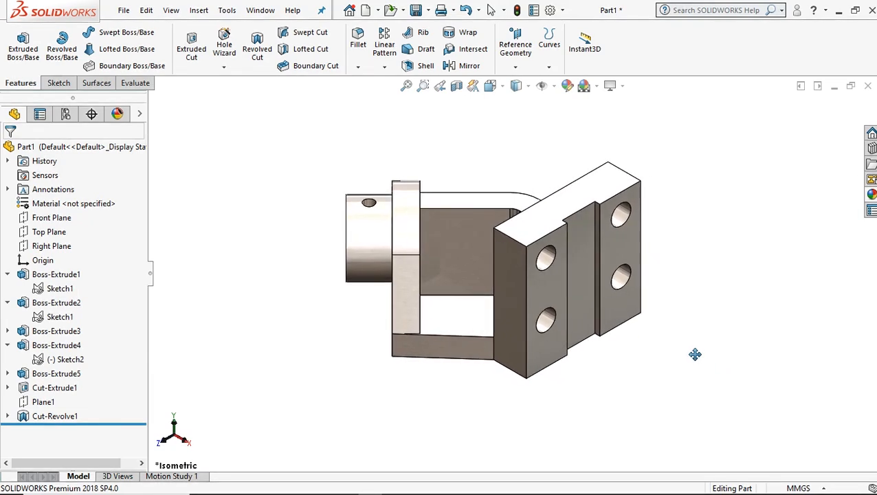